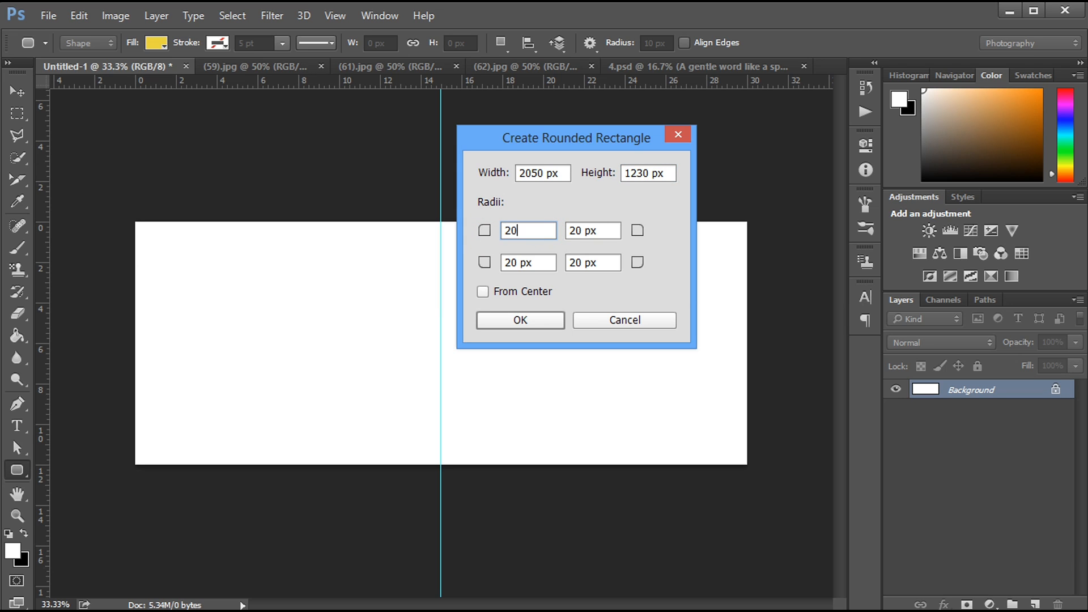
- Create a grey 2050 × 1230 px rounded rectangle with 615 px corner radii and place it over the canvas's lower-right area
left_click(510, 321)
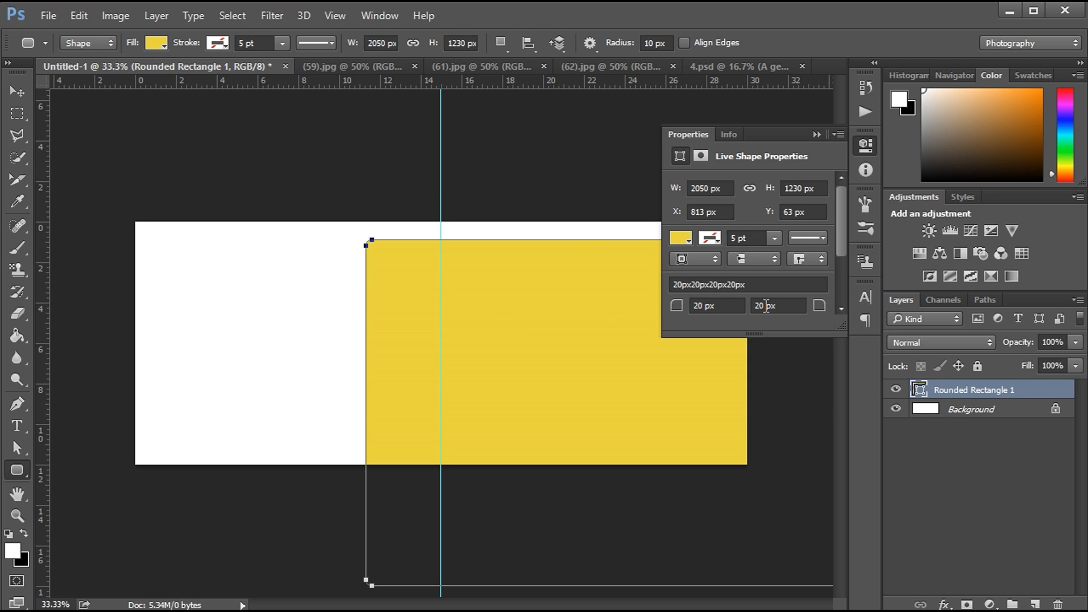
left_click(682, 238)
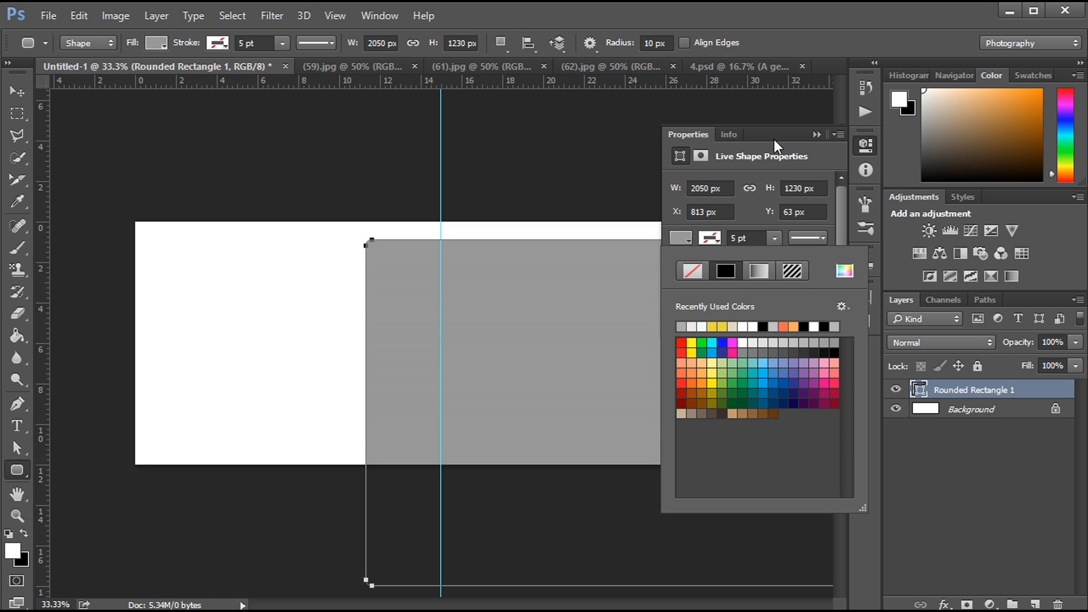
left_click(775, 140)
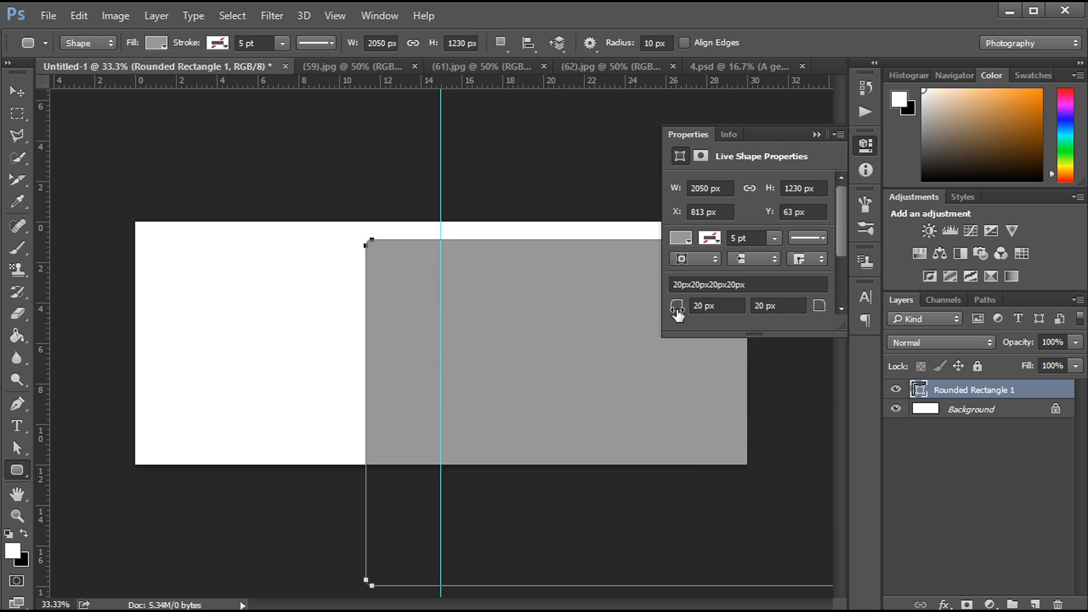
left_click_drag(678, 308, 734, 305)
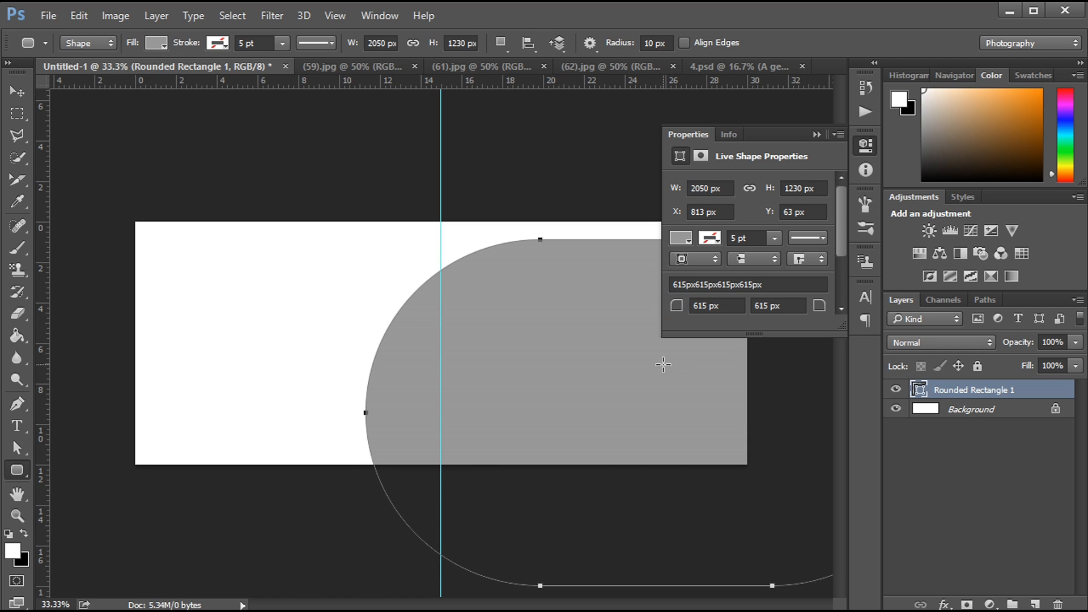
left_click(17, 91)
mouse_move(554, 330)
left_mouse_down()
mouse_move(554, 347)
mouse_move(576, 356)
mouse_move(576, 344)
mouse_move(560, 346)
left_mouse_up()
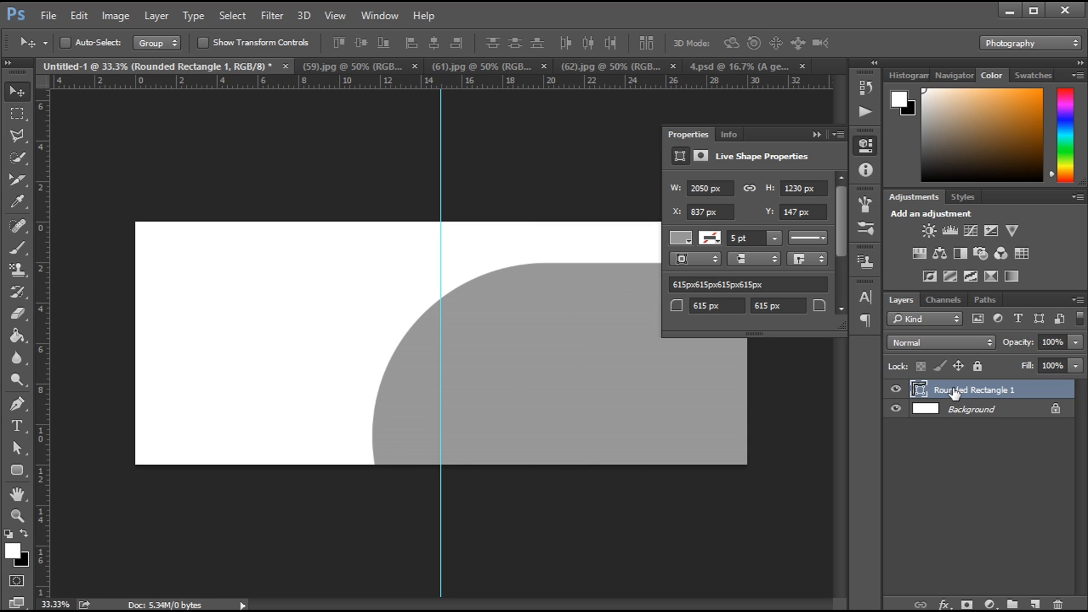
- Duplicate the large rounded rectangle, placing the copy in the canvas's upper-left corner and fine-tuning the original in the lower-right corner
left_click_drag(955, 392, 1033, 605)
left_click_drag(539, 393, 136, 248)
key("ctrl+z")
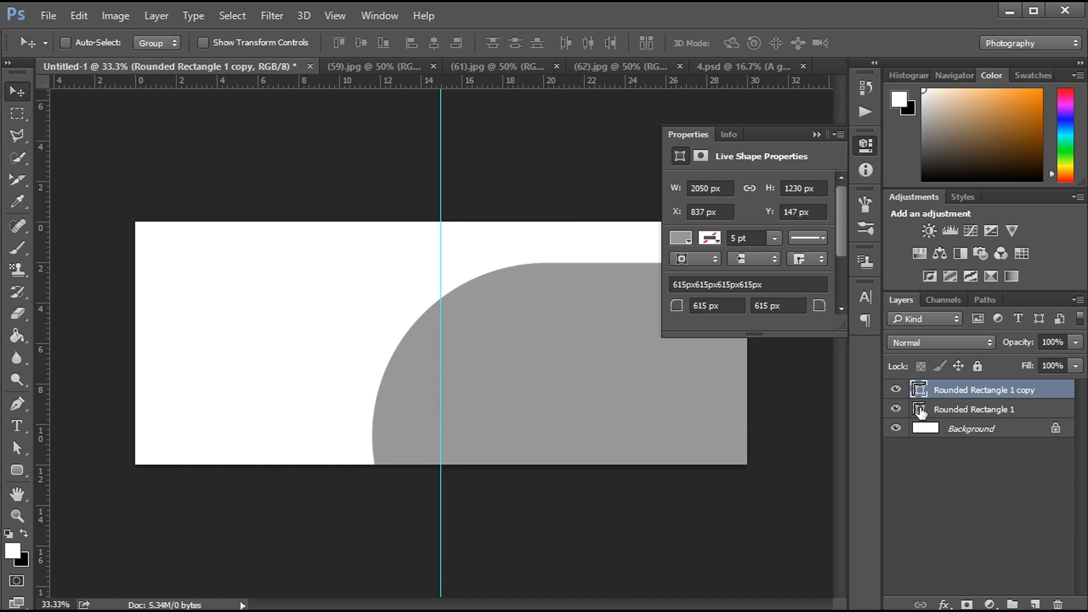
left_click_drag(515, 362, 539, 369)
key("alt+bracketright")
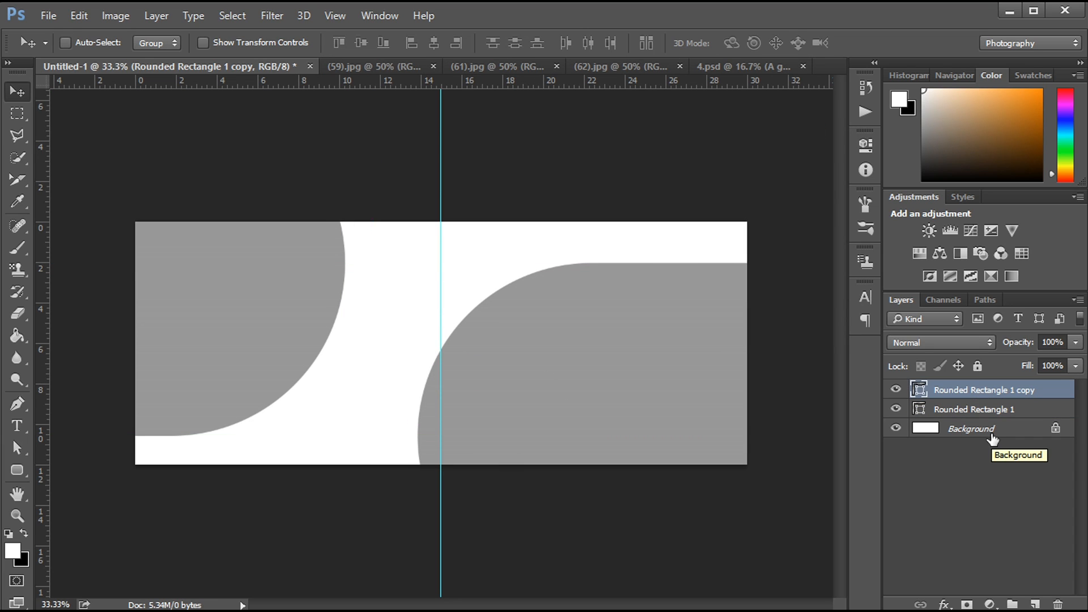
left_click_drag(260, 325, 264, 306)
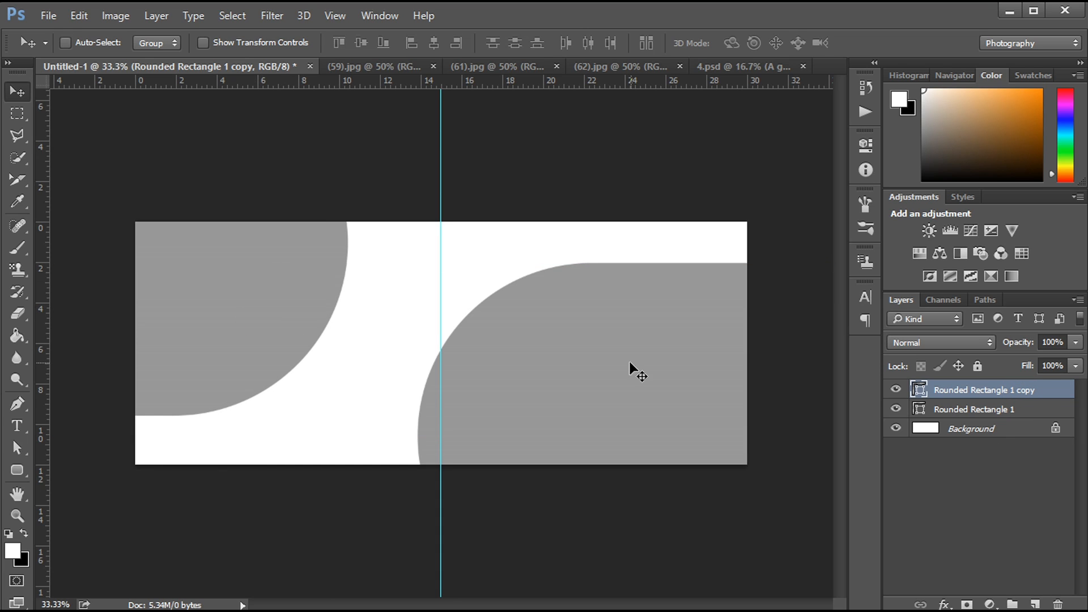
key("alt+bracketleft")
left_click_drag(592, 347, 582, 356)
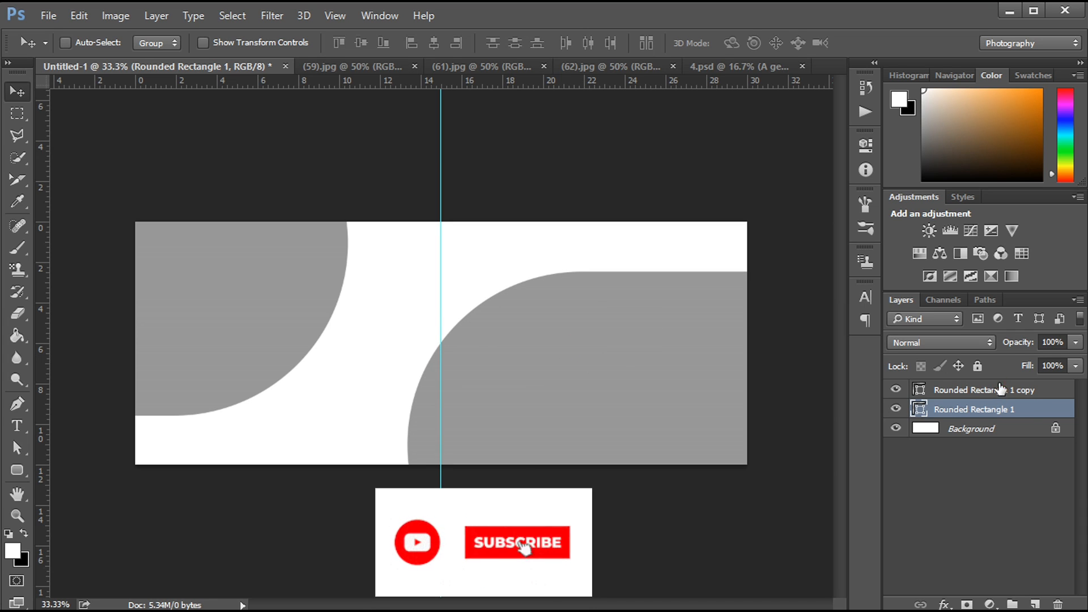
- Create a 768 × 356 px rounded rectangle above the other shapes and set its corner radii to 178 px
key("alt+bracketright")
left_click(17, 470)
left_click(474, 260)
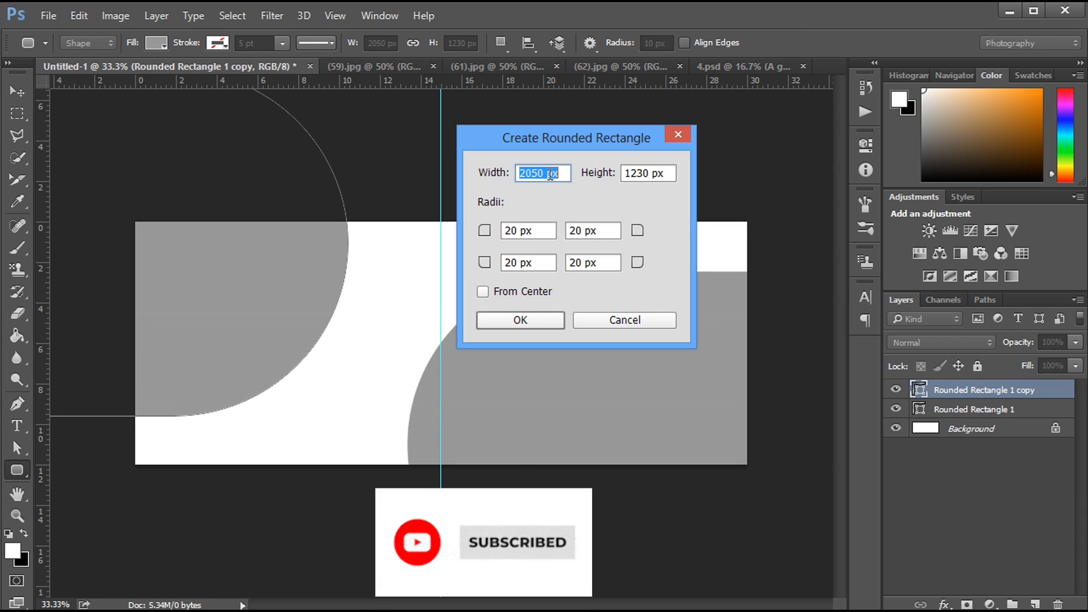
double_click(499, 171)
type("768")
double_click(626, 173)
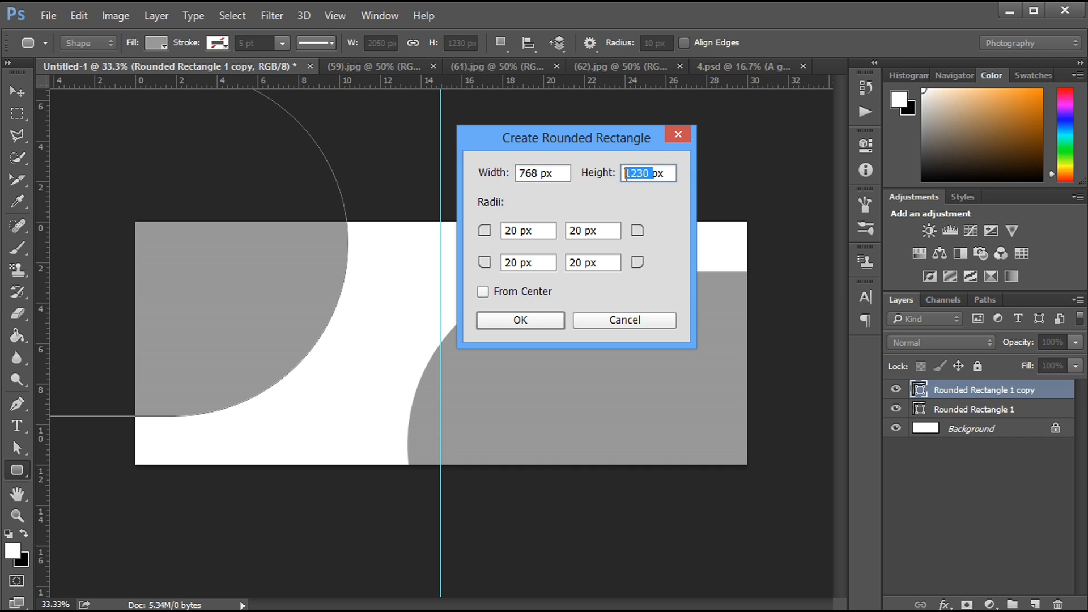
key("Return")
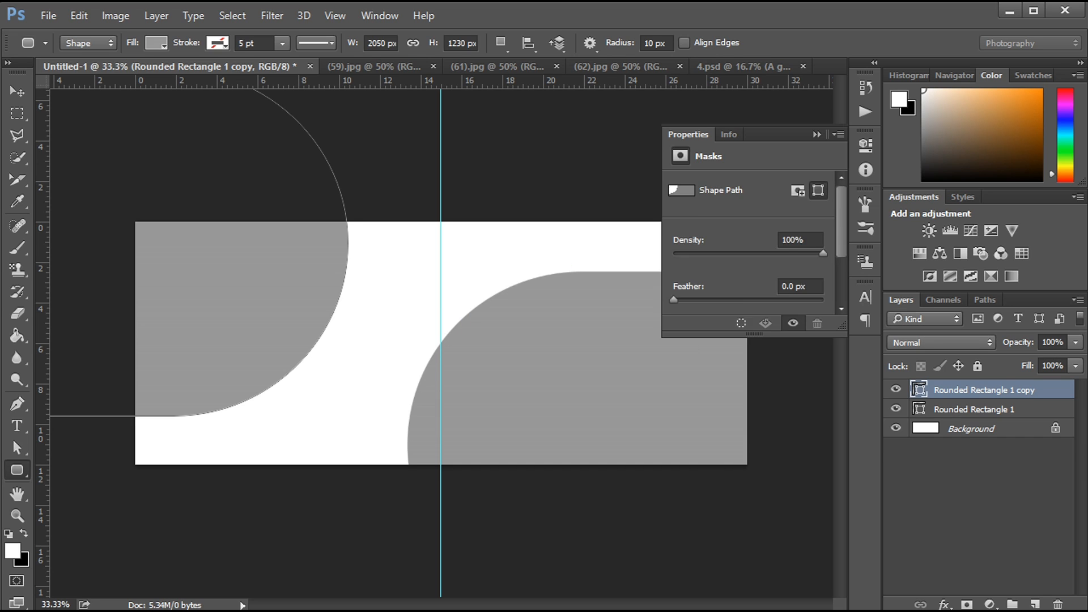
left_click_drag(676, 305, 753, 306)
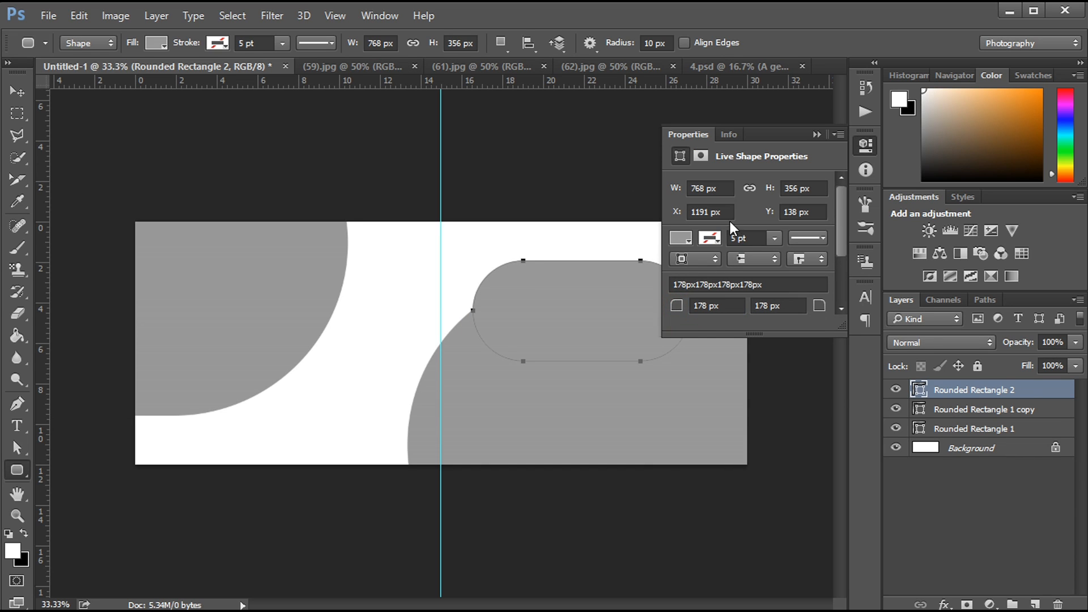
- Give the small rounded rectangle a white stroke 20 pt wide
left_click(710, 238)
left_click(754, 325)
left_click(731, 243)
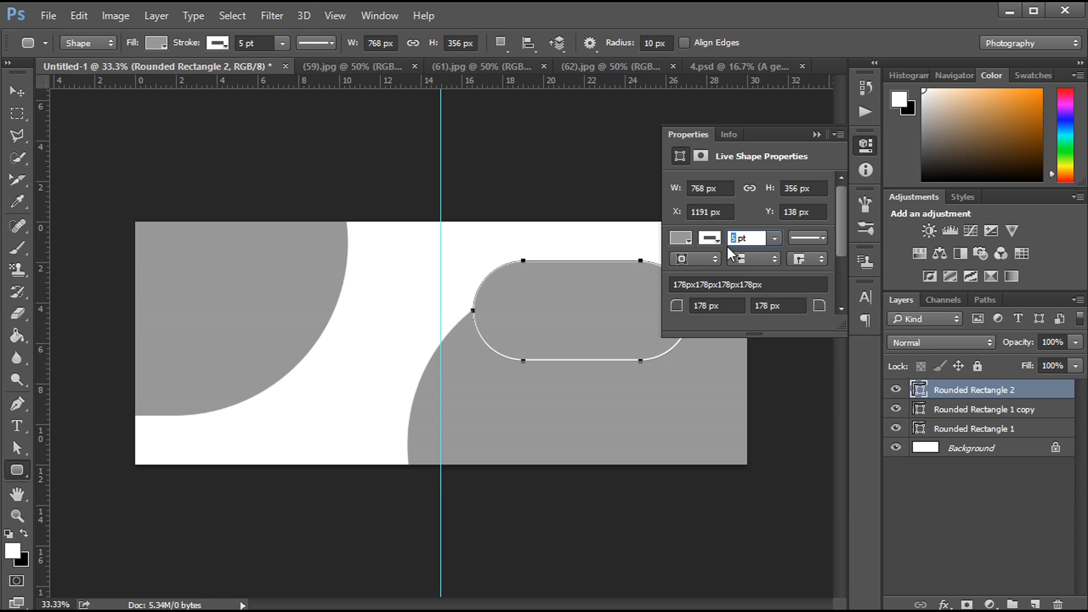
type("20")
key("Return")
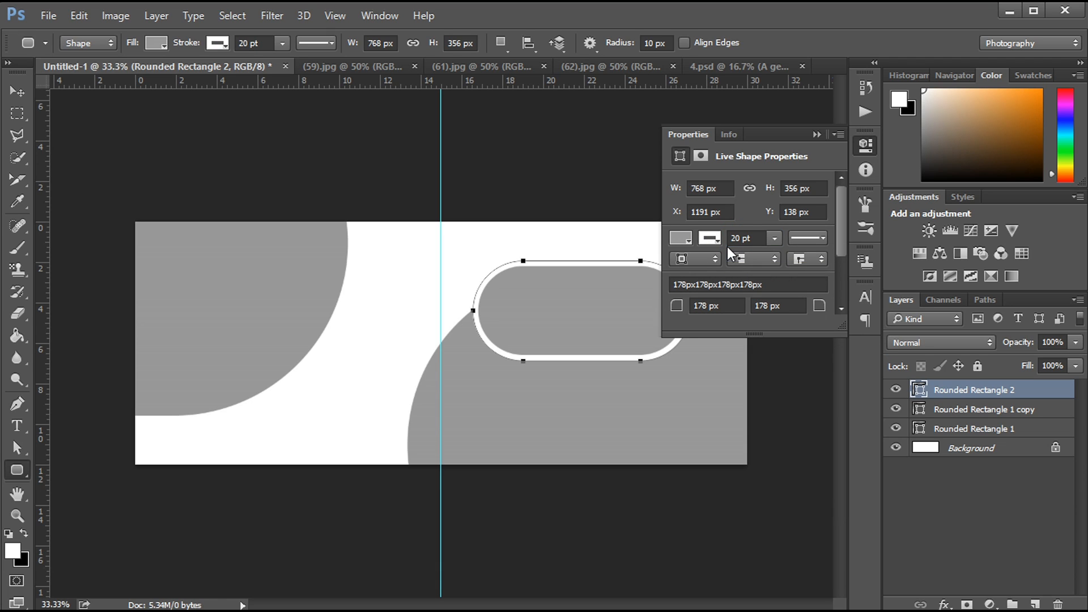
left_click(817, 135)
- Move the outlined pill shape to the canvas's bottom edge near the guide and rotate it to -60°
left_click(17, 91)
left_click_drag(572, 303, 379, 407)
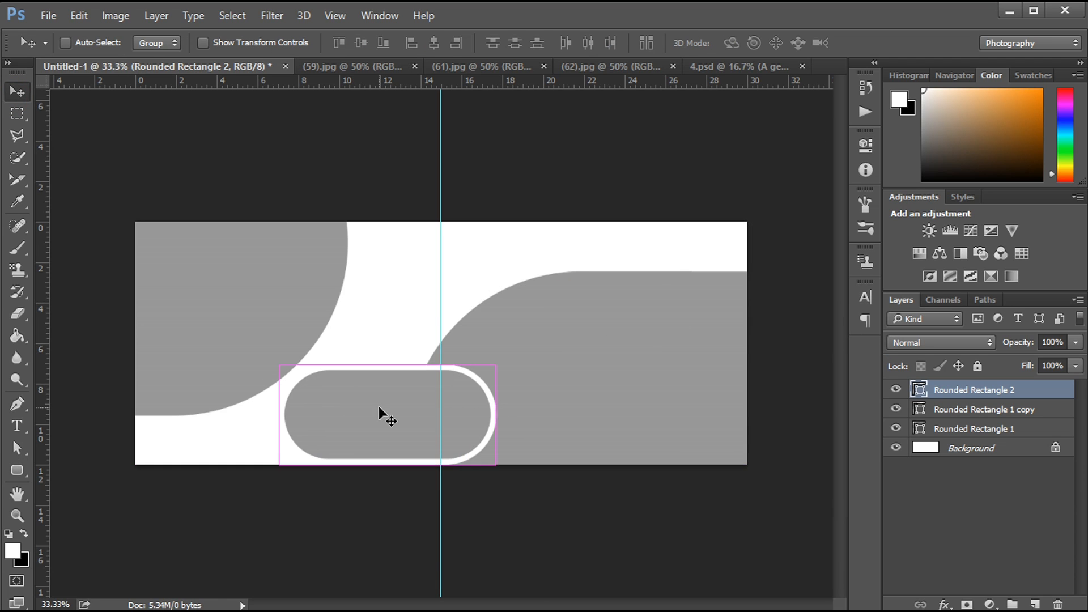
key("ctrl+t")
left_click_drag(527, 357, 454, 241)
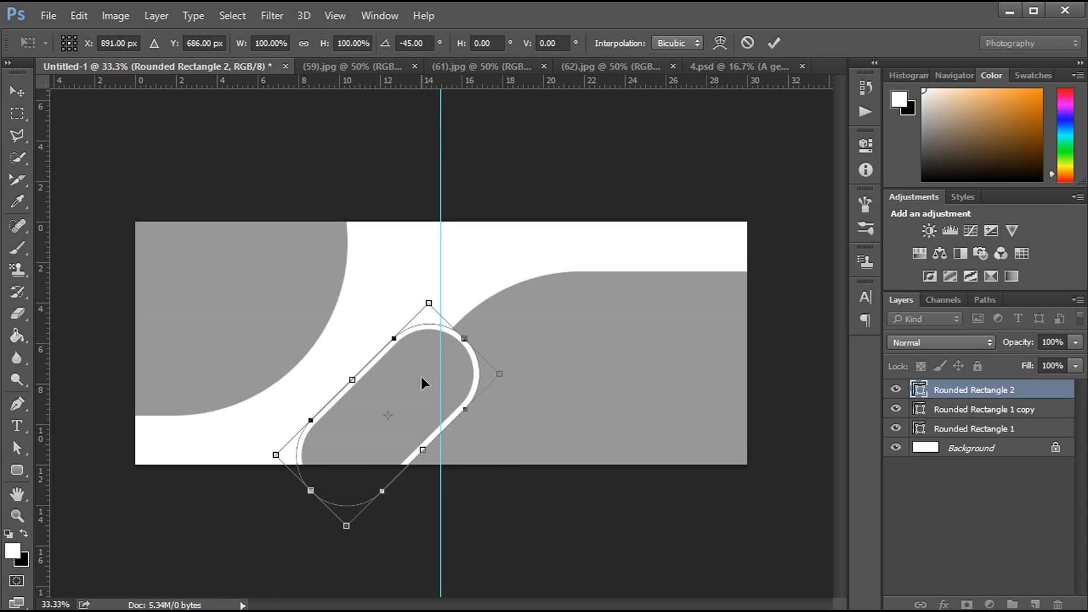
left_click_drag(421, 377, 414, 425)
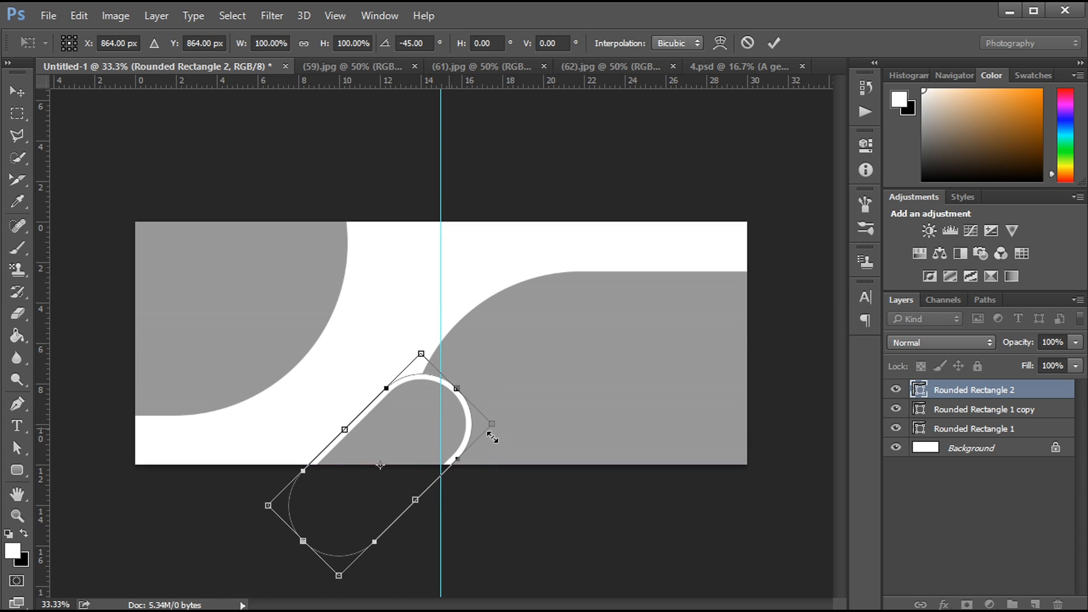
left_click_drag(539, 421, 479, 391)
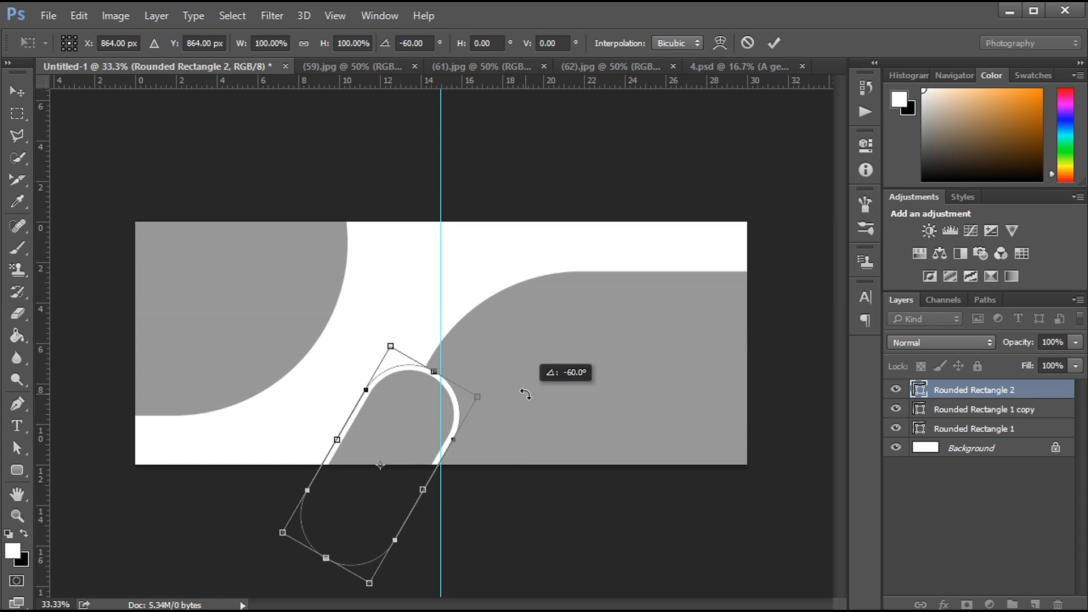
mouse_move(418, 425)
left_mouse_down()
mouse_move(437, 417)
mouse_move(421, 405)
left_mouse_up()
key("Return")
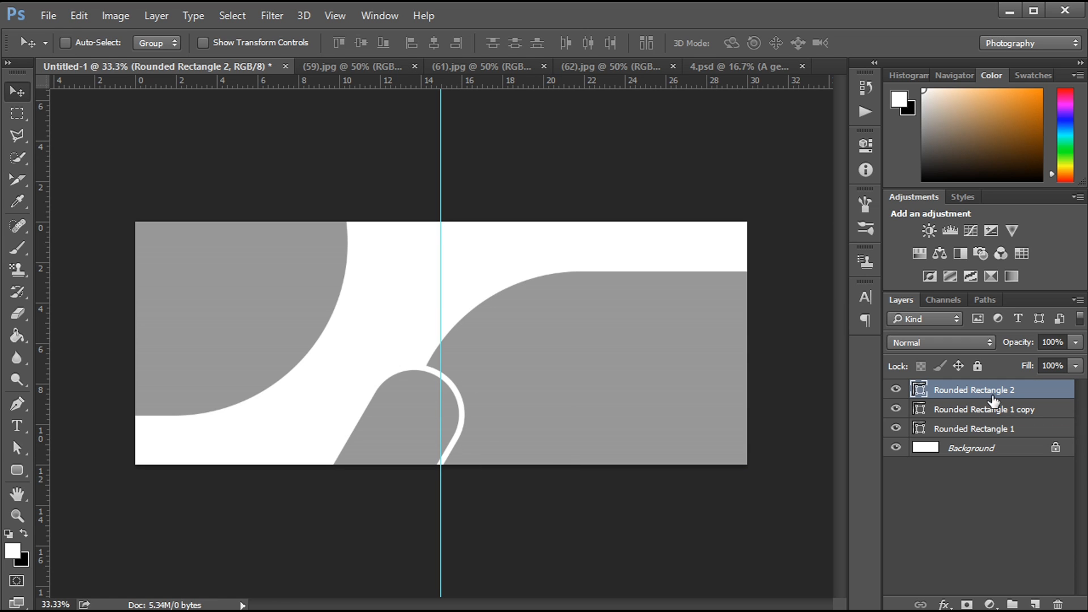
- Rotate the outlined pill back by 15°, scale it to about 105% and reposition it at the bottom edge
key("ctrl+t")
left_click_drag(503, 347, 515, 370)
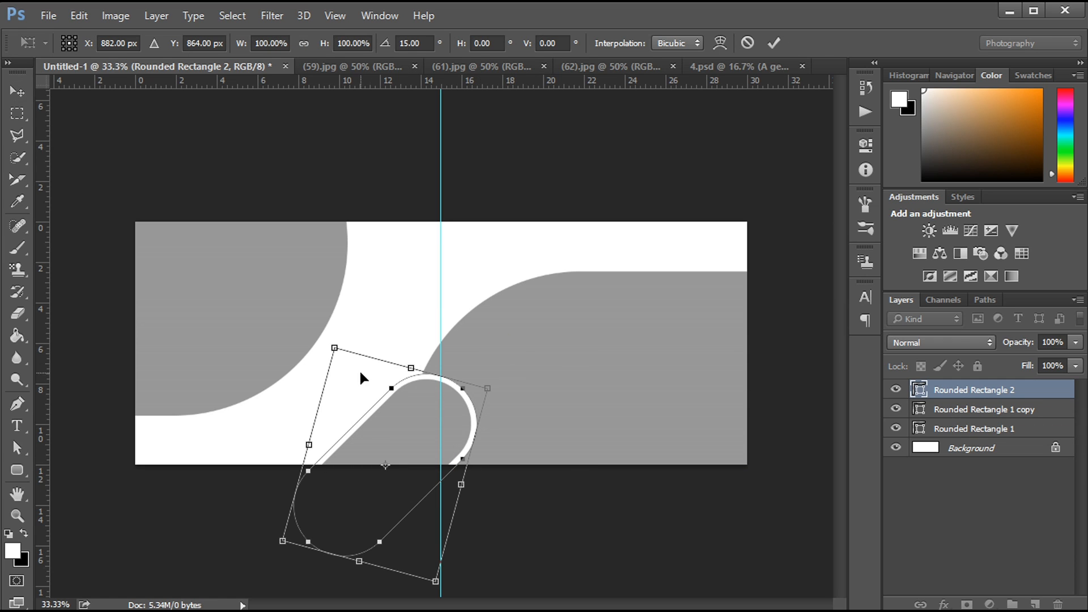
left_click_drag(360, 377, 402, 418)
left_click_drag(484, 389, 488, 385)
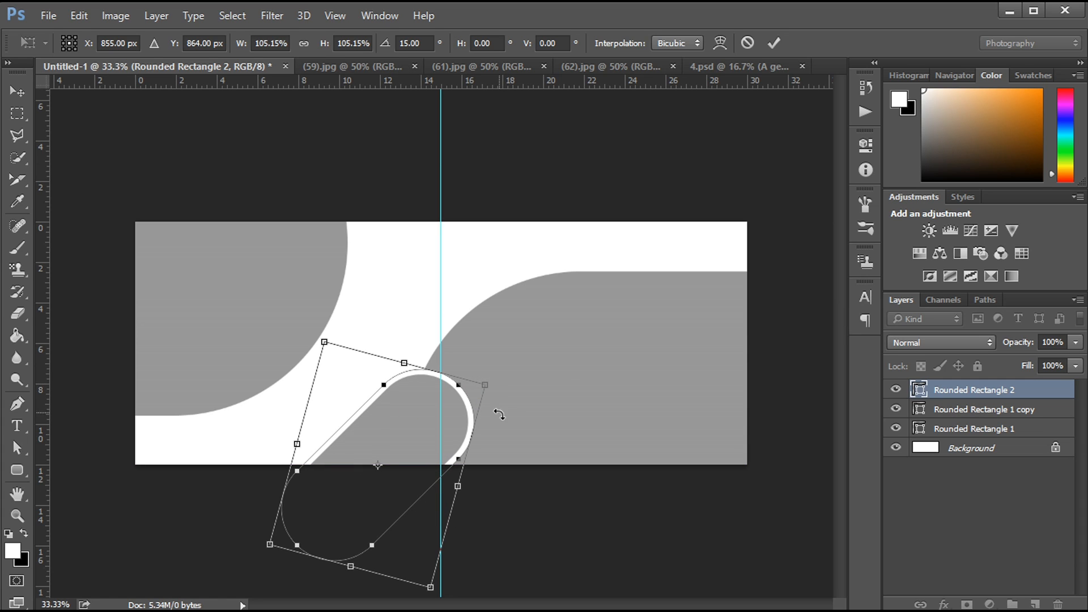
key("Return")
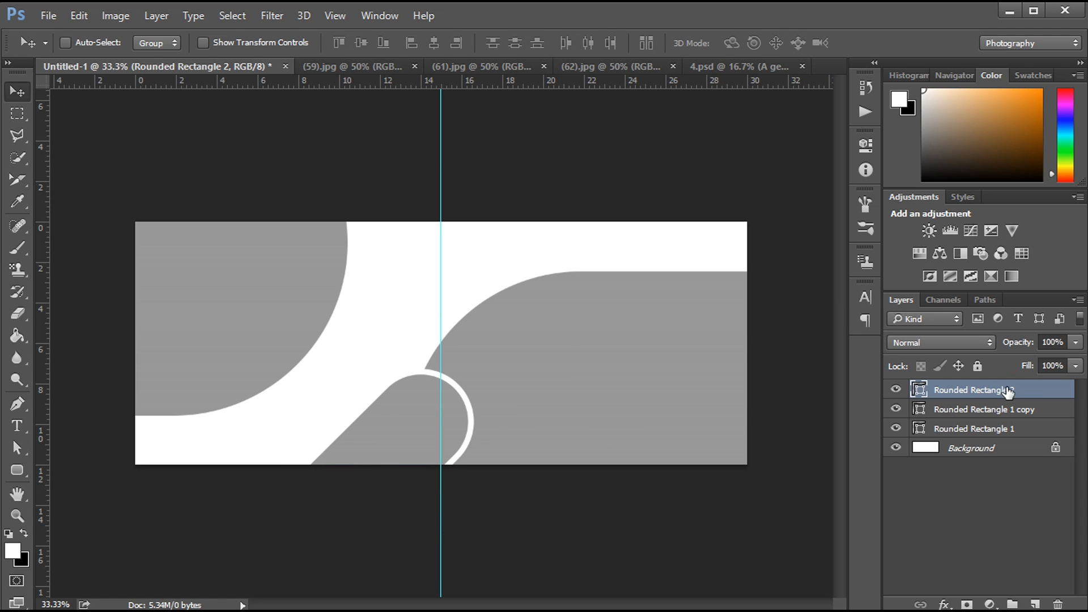
- Duplicate the outlined pill to its left, scale the copy to about 65% and lower it at the bottom edge
left_click_drag(412, 430, 315, 441)
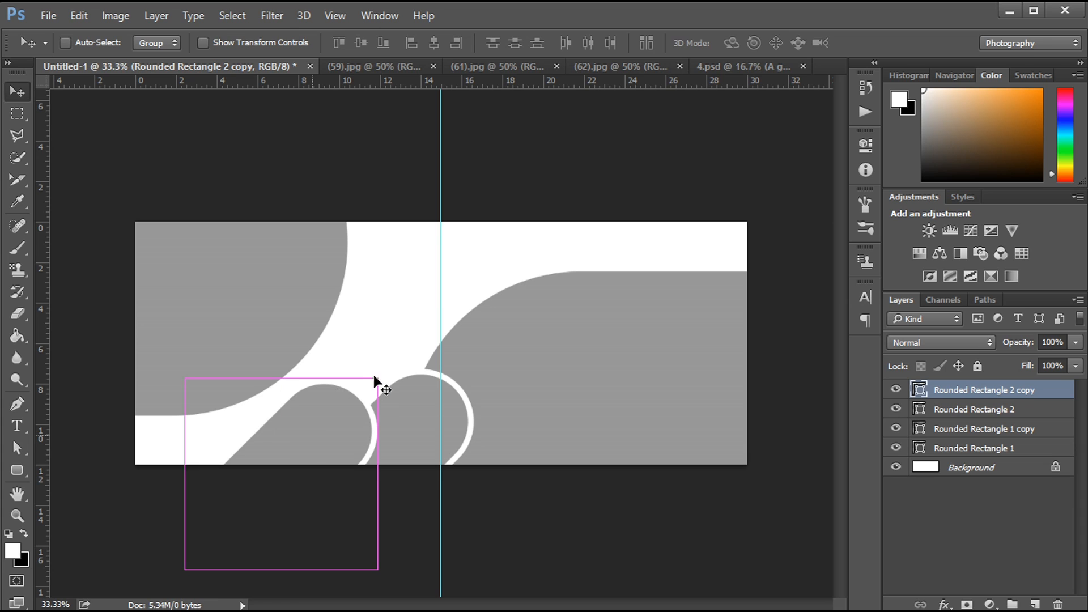
key("ctrl+t")
left_click_drag(372, 382, 343, 412)
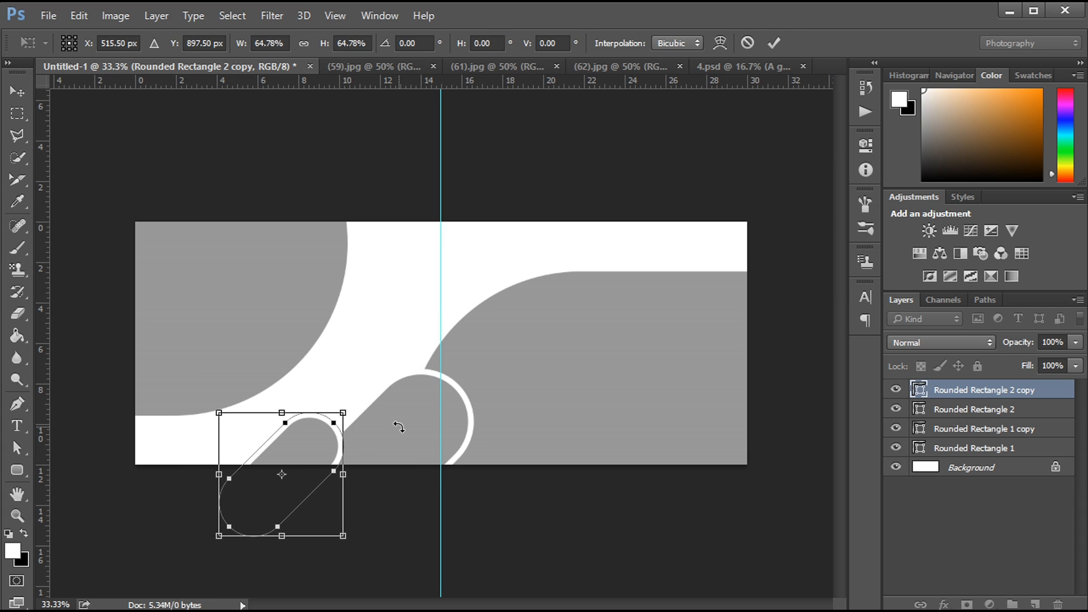
key("Return")
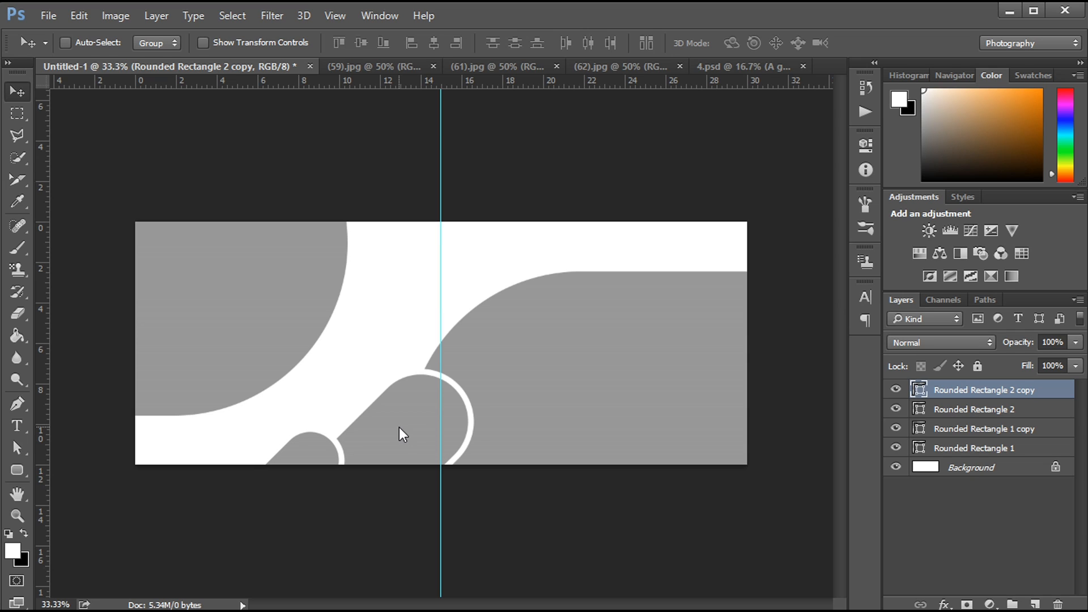
- Nudge the larger outlined pill slightly right and down, and adjust the smaller pill beside it
left_click(391, 432, "ctrl")
key("shift+Up")
key("shift+Up")
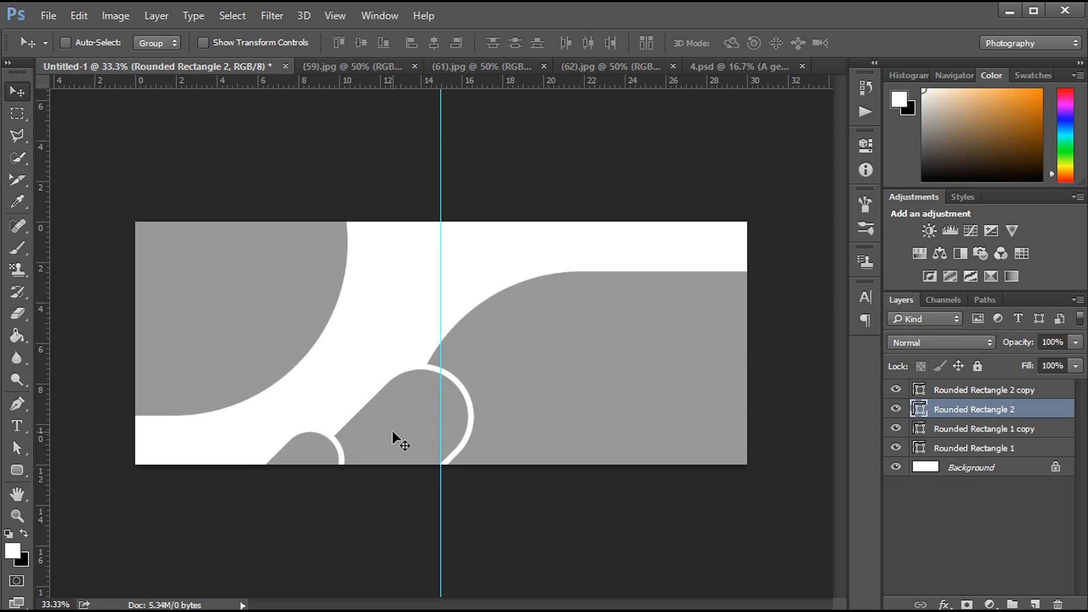
key("shift+Down")
key("shift+Right")
key("shift+Right")
key("shift+Down")
key("shift+Right")
key("shift+Right")
key("shift+Down")
key("shift+Right")
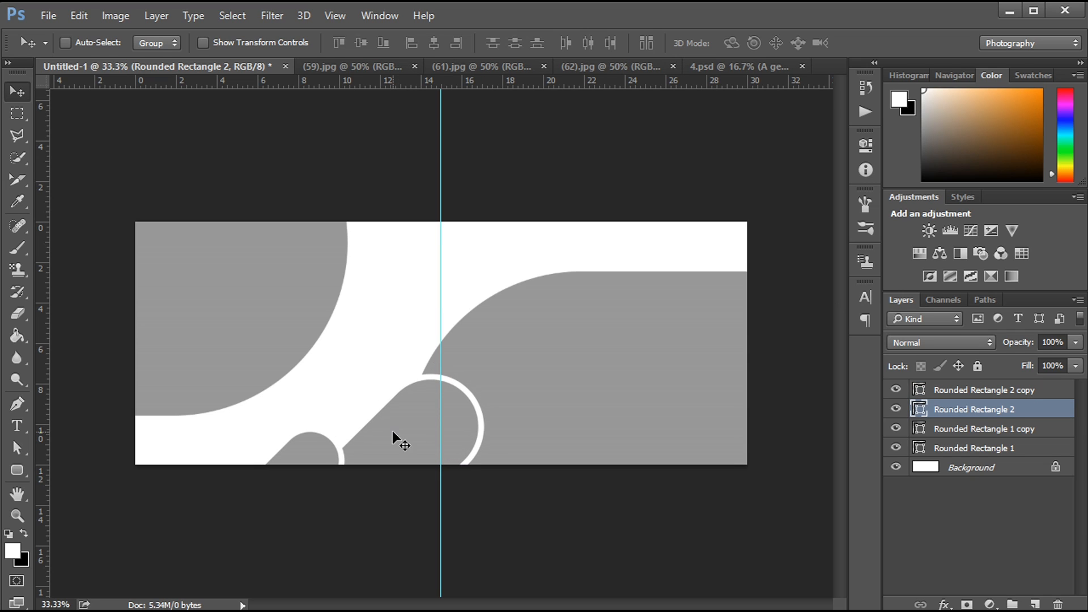
key("shift+Down")
key("shift+Down")
key("shift+Down")
key("shift+Left")
key("shift+Up")
key("shift+Up")
left_click(315, 447, "ctrl")
key("shift+Up")
key("shift+Up")
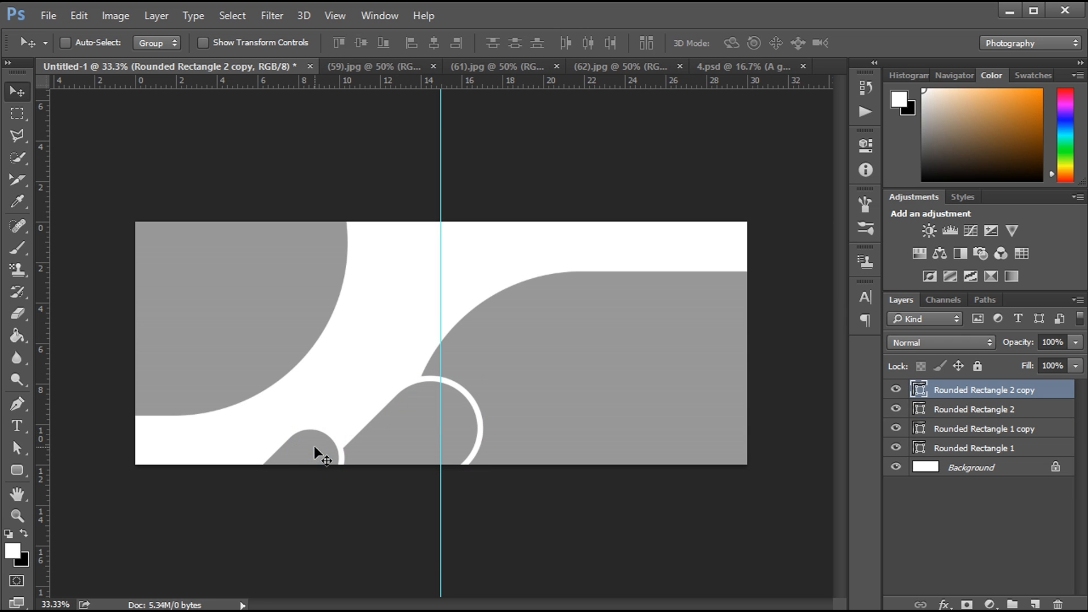
- Select the upper-left shape's layer as the target, then copy the entire 61.jpg photo and close its file
left_click(229, 310, "ctrl")
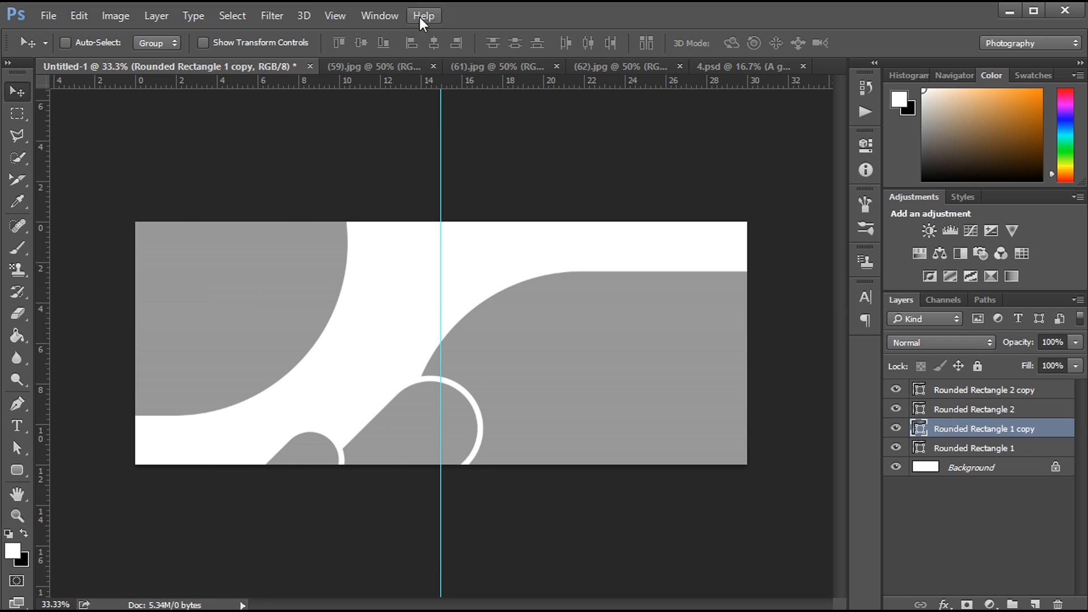
left_click(340, 66)
left_click(458, 66)
left_click(535, 66)
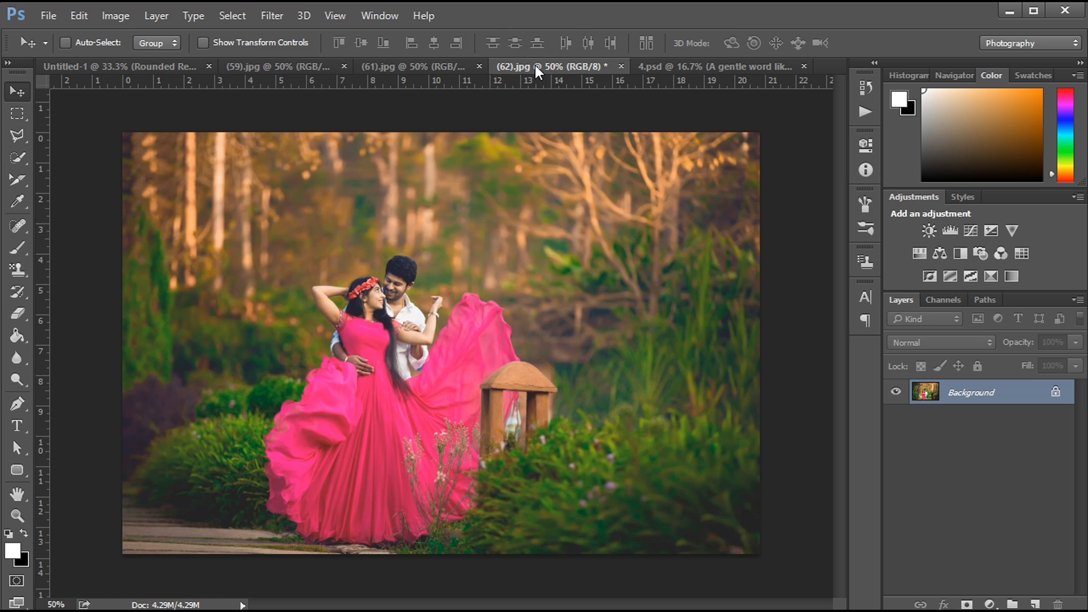
left_click(404, 65)
key("ctrl+a")
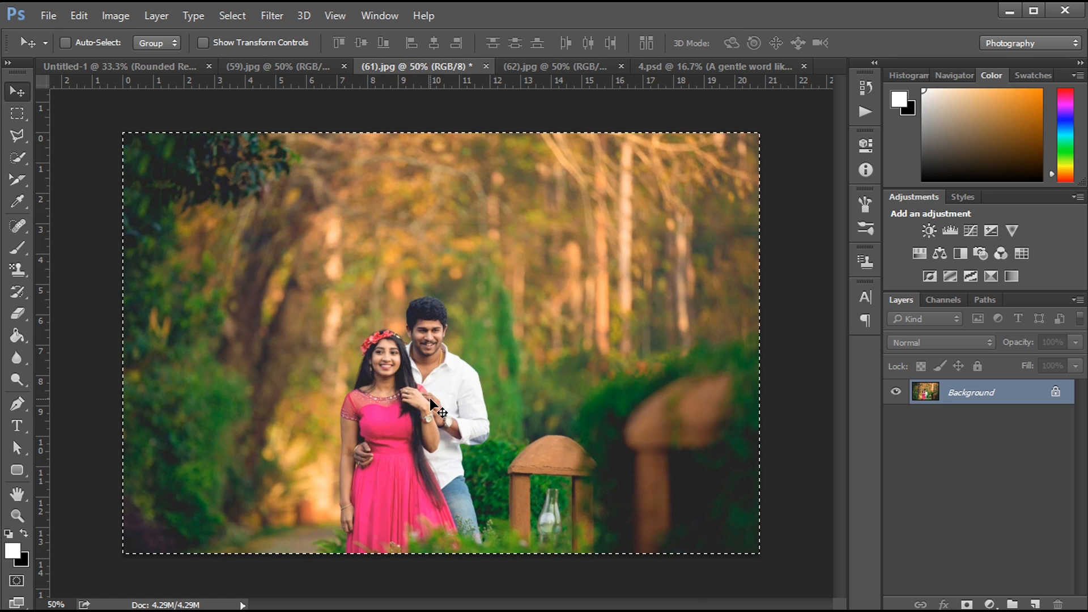
left_click(486, 67)
key("space")
left_click(677, 155)
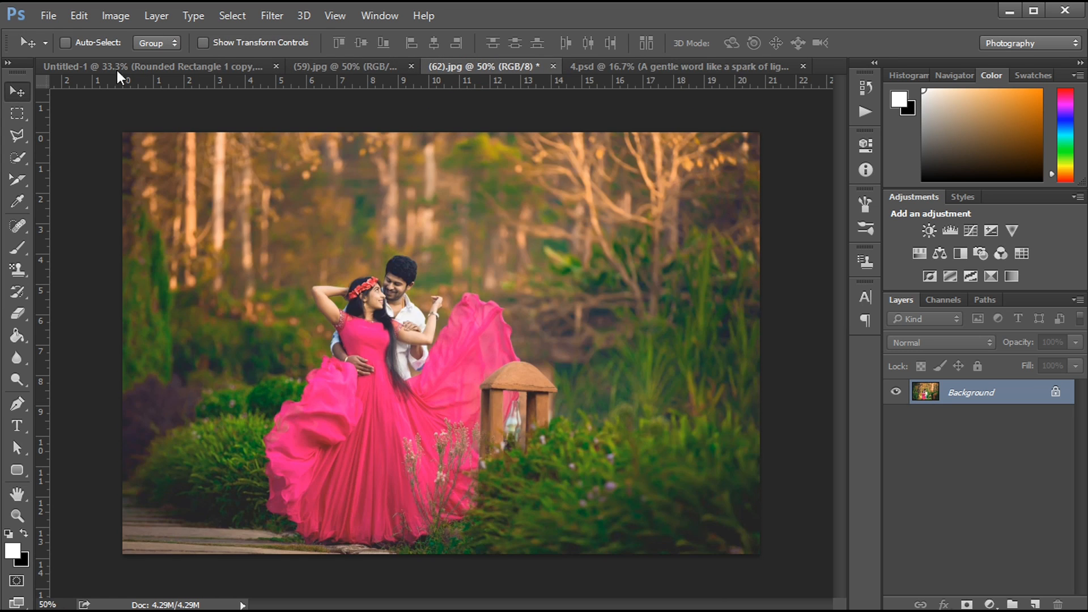
- Paste the copied photo into Untitled-1 over the upper-left shape and clip it to that shape's layer
left_click(202, 64)
key("ctrl+v")
left_click_drag(325, 283, 136, 211)
left_click(1014, 438, "alt")
left_click_drag(253, 304, 253, 321)
- Shift the clipped photo upward with Free Transform so the couple sits within the upper-left shape
key("ctrl+t")
left_click_drag(449, 146, 413, 186)
key("ctrl+z")
mouse_move(240, 322)
left_mouse_down()
mouse_move(252, 299)
mouse_move(242, 300)
left_mouse_up()
key("Return")
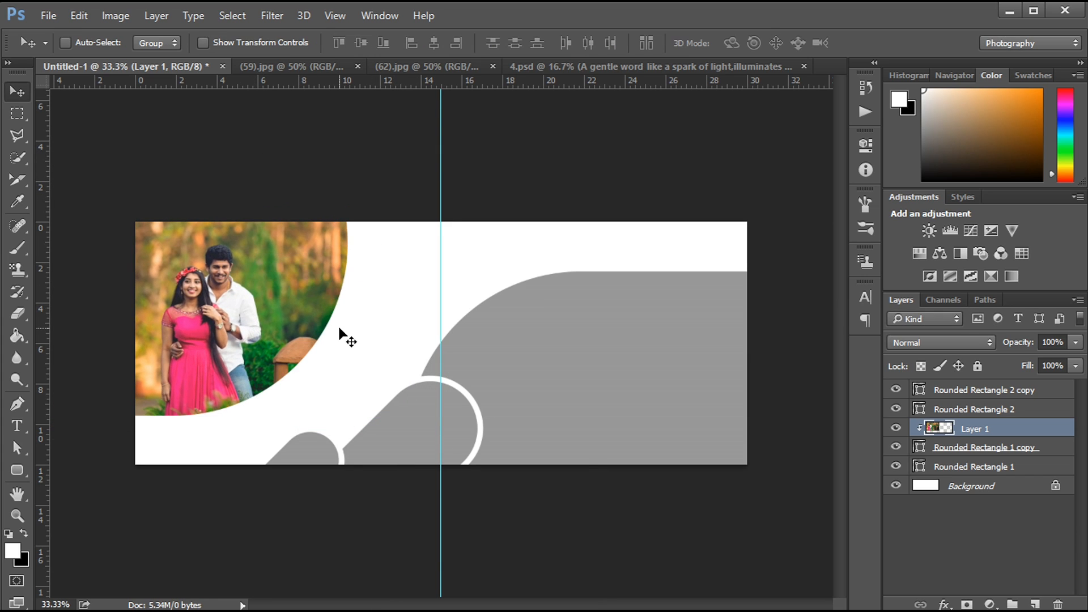
- Target the large unfilled shape's layer, copy the entire 62.jpg photo, and paste it into Untitled-1
left_click(626, 332, "ctrl")
left_click(454, 67)
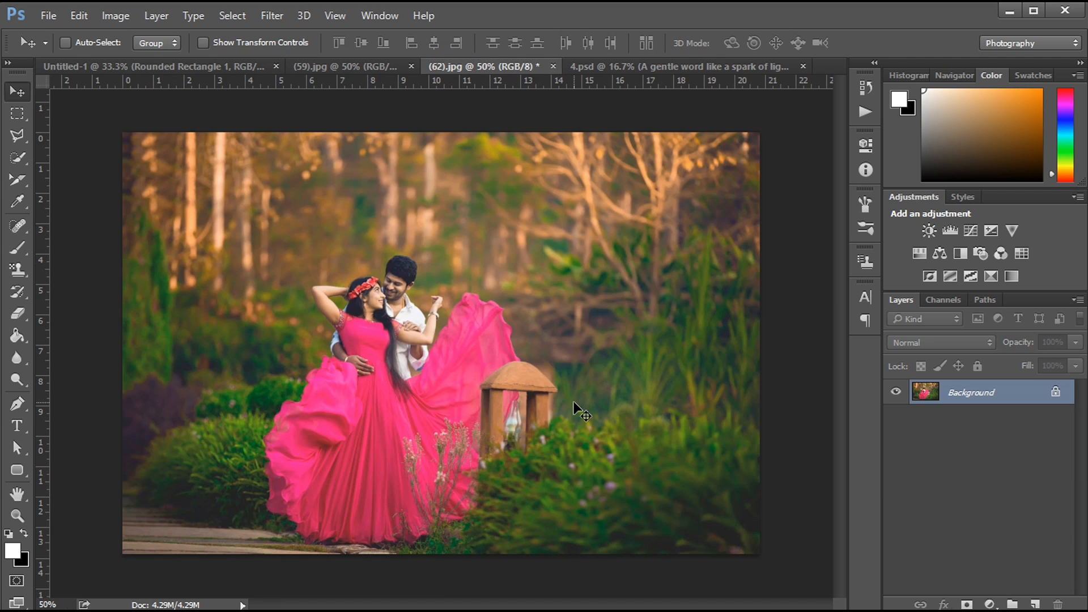
key("ctrl+a")
left_click(161, 66)
left_click_drag(597, 388, 596, 388)
key("ctrl+v")
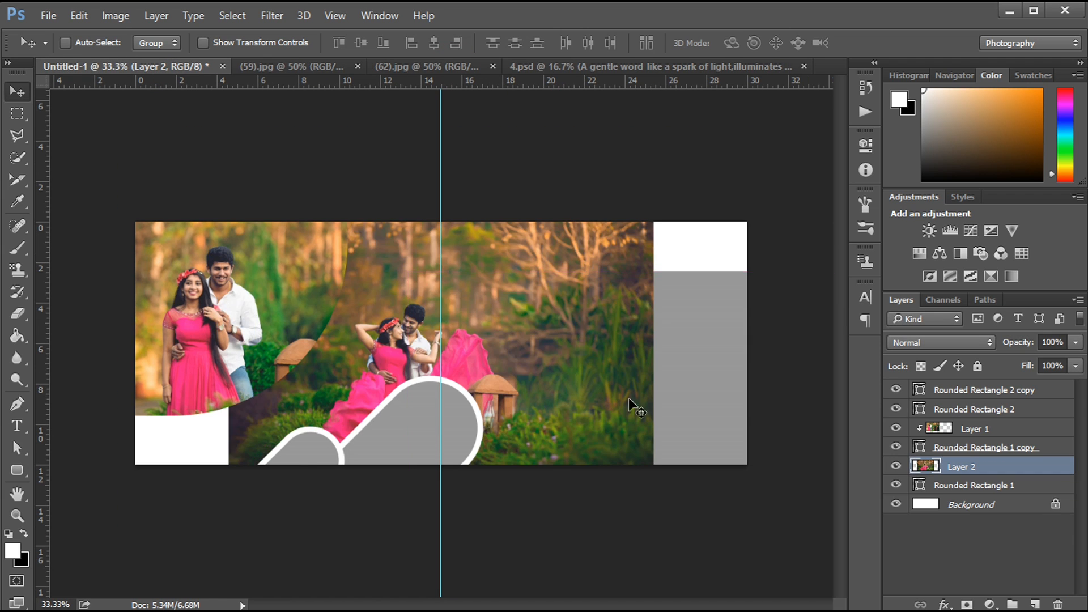
- Move the pasted photo over the large shape, clip it to that shape's layer, and shift it slightly upward
left_click_drag(523, 342, 703, 341)
left_click(985, 476, "alt")
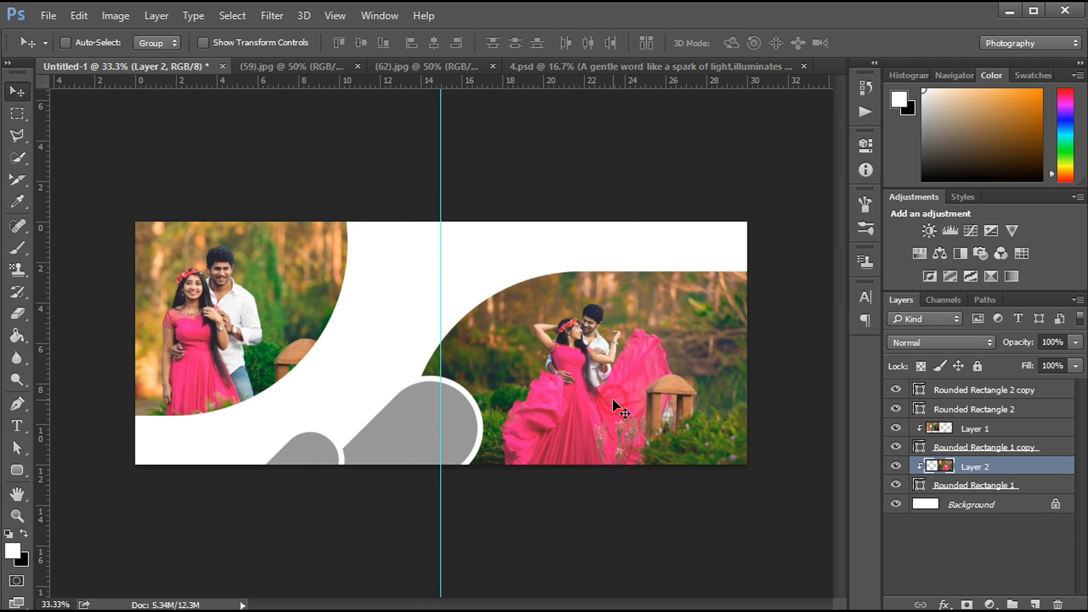
left_click_drag(614, 399, 611, 376)
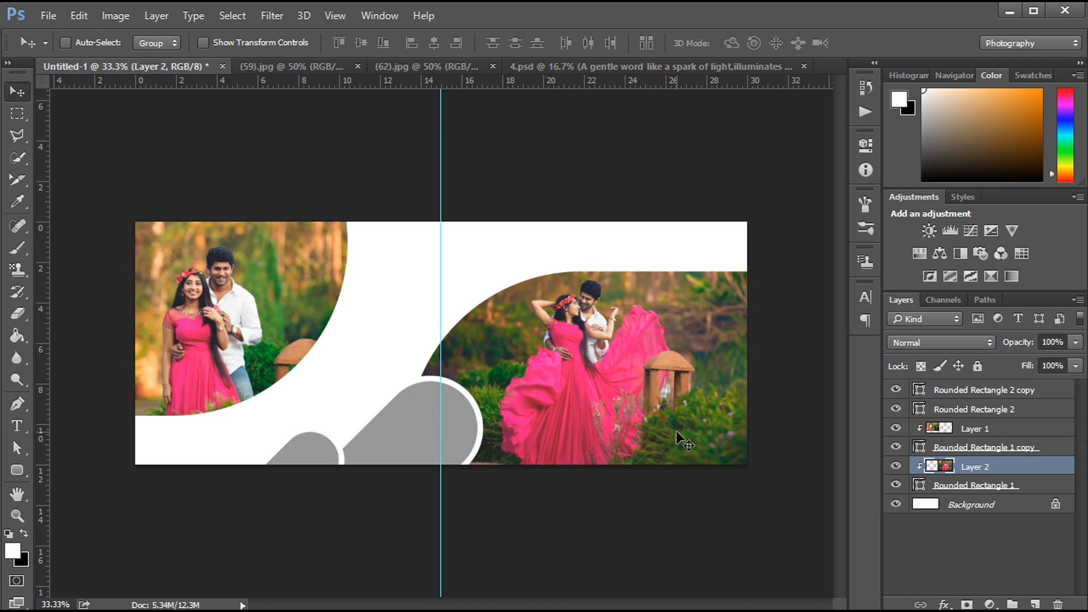
- Copy the entire 59.jpg photo, paste it above the larger outlined pill's layer, and clip it to the pill
left_click(412, 420, "ctrl")
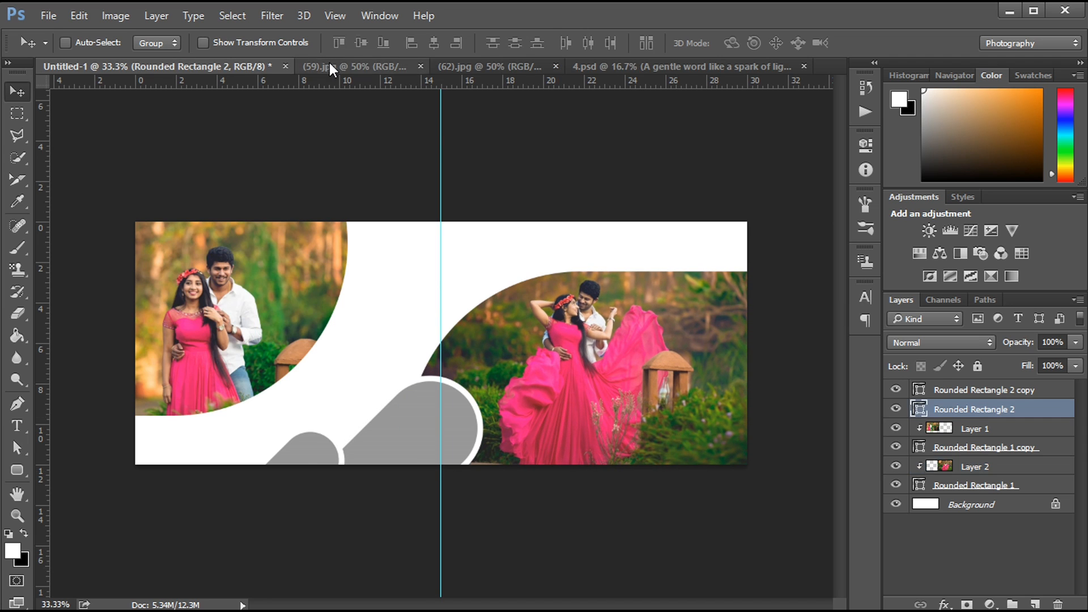
left_click(330, 67)
key("ctrl+a")
key("ctrl+c")
left_click(188, 67)
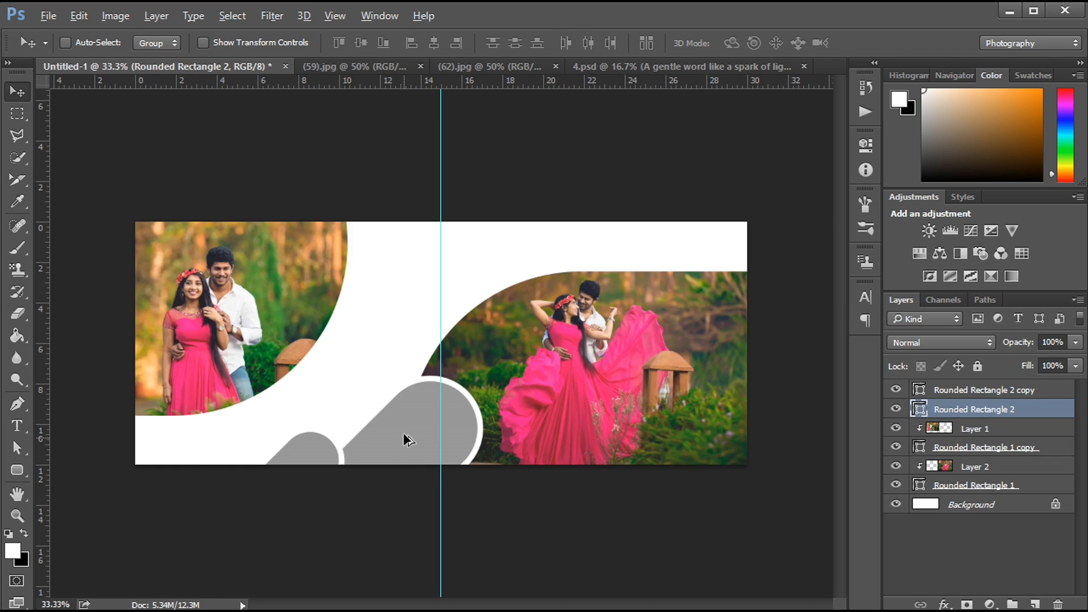
key("ctrl+v")
left_click(988, 418, "alt")
- Scale the clipped photo down to about 47.6% with Free Transform and position the couple inside the larger pill
left_click_drag(414, 425, 498, 518)
key("ctrl+t")
left_click_drag(733, 315, 652, 369)
left_click_drag(464, 451, 427, 441)
left_click_drag(615, 362, 585, 377)
left_click_drag(464, 404, 399, 411)
- Flip the pill photo horizontally and enlarge it slightly from its lower-left corner
right_click(428, 402)
left_click(493, 378)
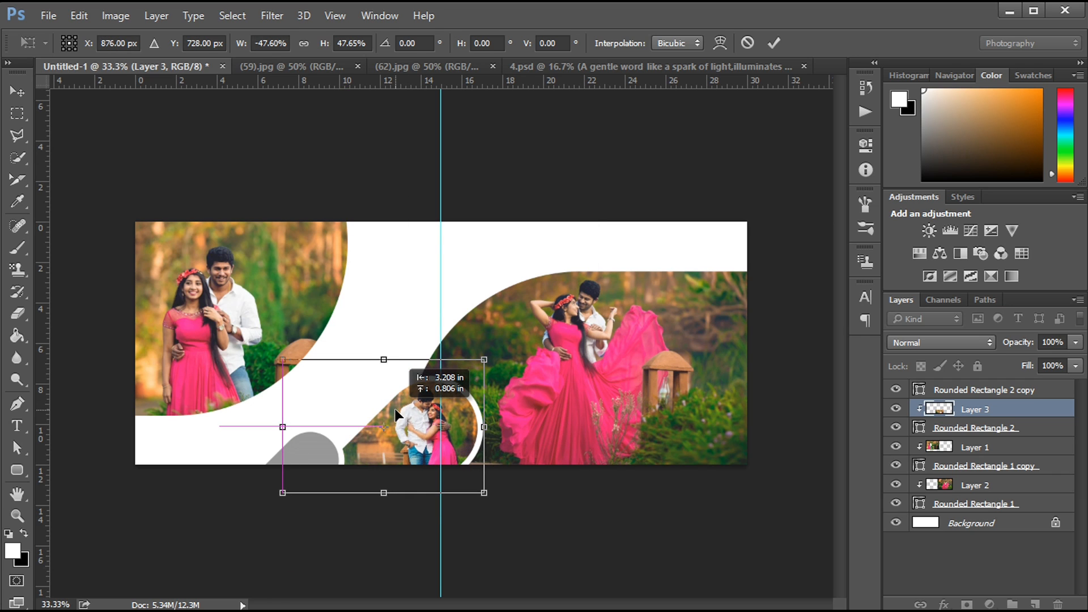
left_click_drag(281, 493, 262, 505)
key("Return")
key("1")
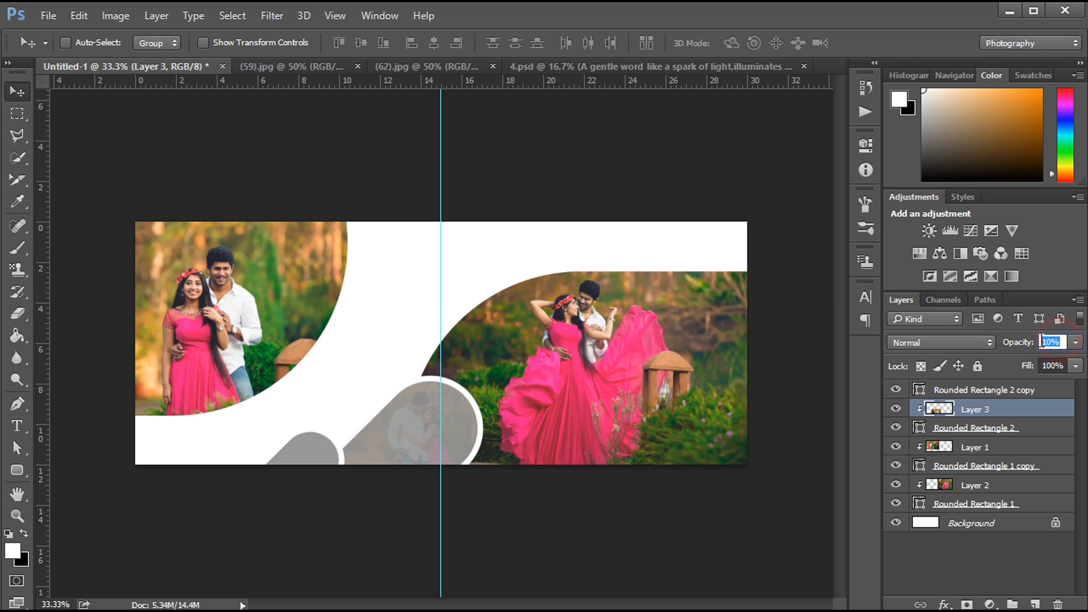
type("100")
key("Return")
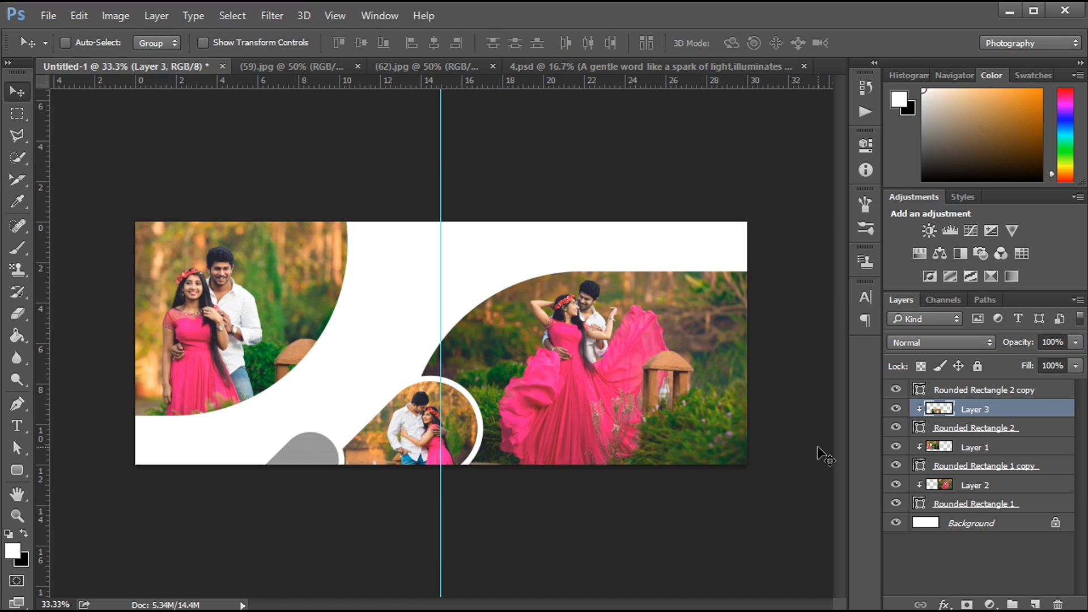
- Nudge the clipped photo slightly left within the larger pill
key("Left")
key("Left")
key("Left")
key("Left")
key("Left")
key("Left")
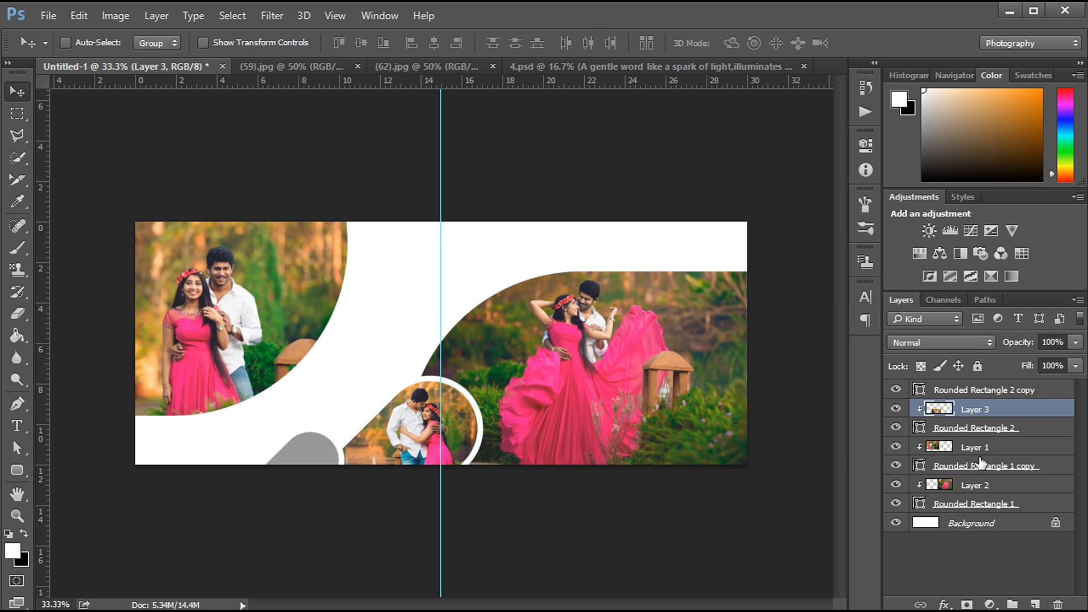
- Duplicate Layer 3 above the smaller pill's layer and clip it there, then nudge the smaller pill slightly right
left_click_drag(971, 411, 1036, 604)
mouse_move(963, 409)
left_mouse_down()
mouse_move(956, 383)
mouse_move(961, 393)
left_mouse_up()
left_click(962, 400, "alt")
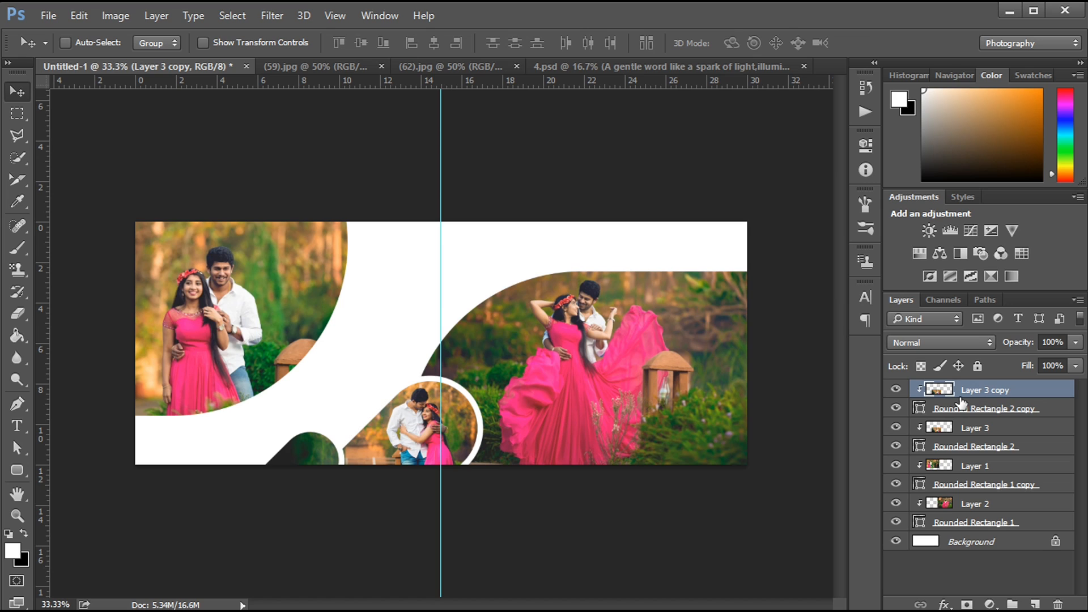
left_click(962, 409)
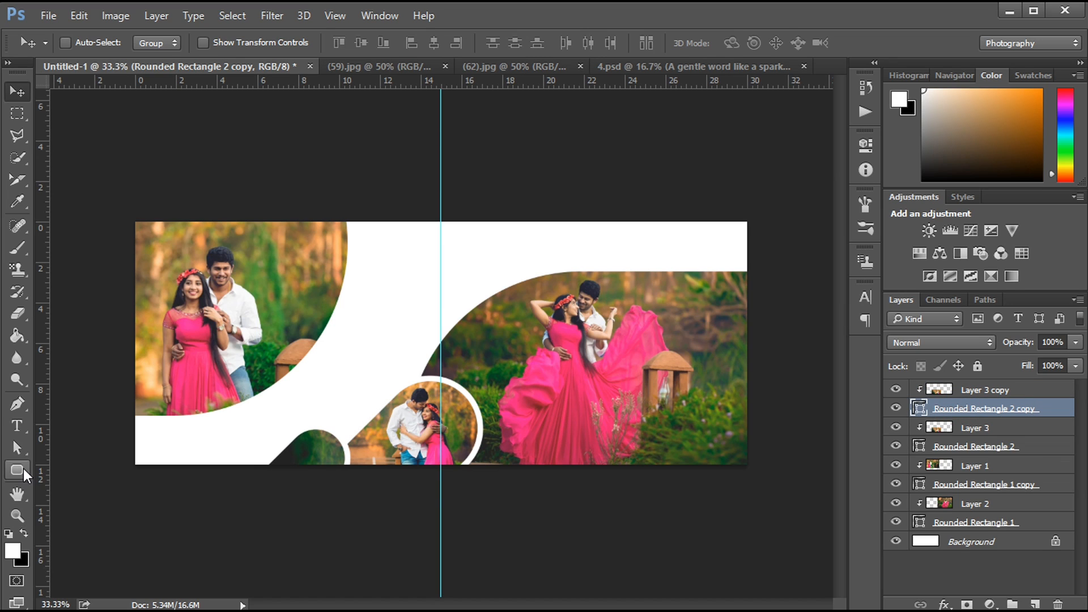
- Nudge the large shape's Rounded Rectangle 1 layer upward to reveal more of its clipped photo
left_click(979, 523)
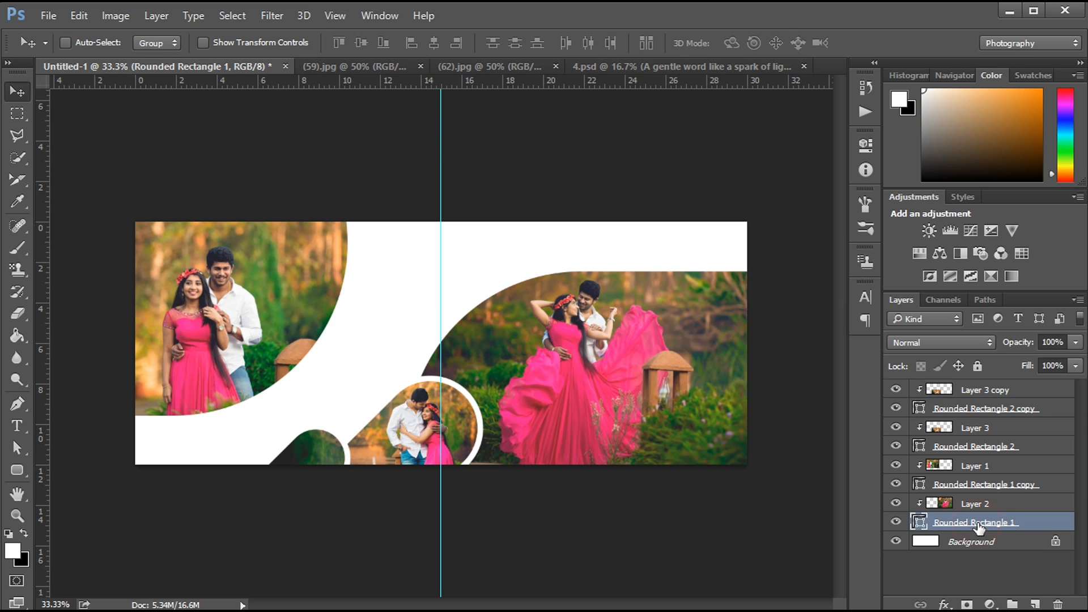
key("shift+Up")
key("shift+Up")
key("shift+Up")
key("shift+Up")
key("shift+Up")
key("shift+Up")
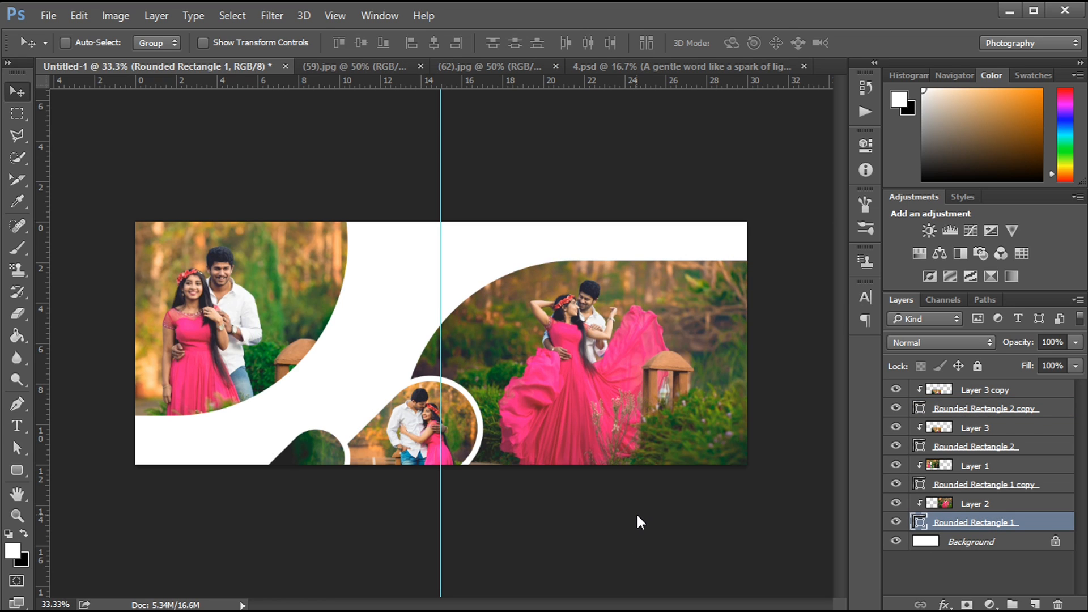
key("shift+Down")
- Scale the smaller pill to 94.56% with Free Transform and shift it slightly right
left_click(953, 408)
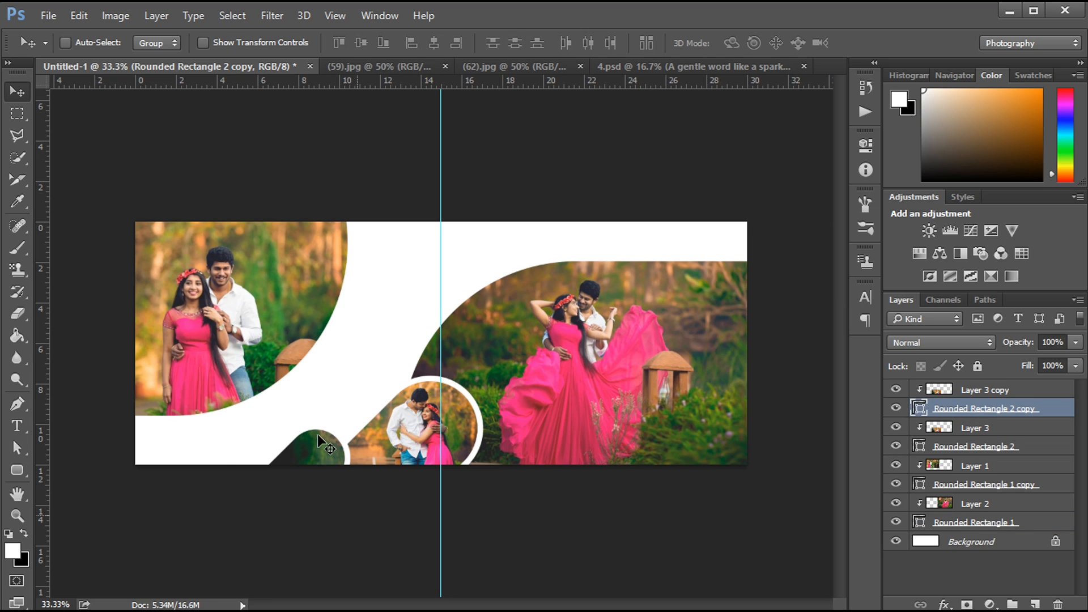
key("ctrl+t")
left_click_drag(226, 425, 233, 432)
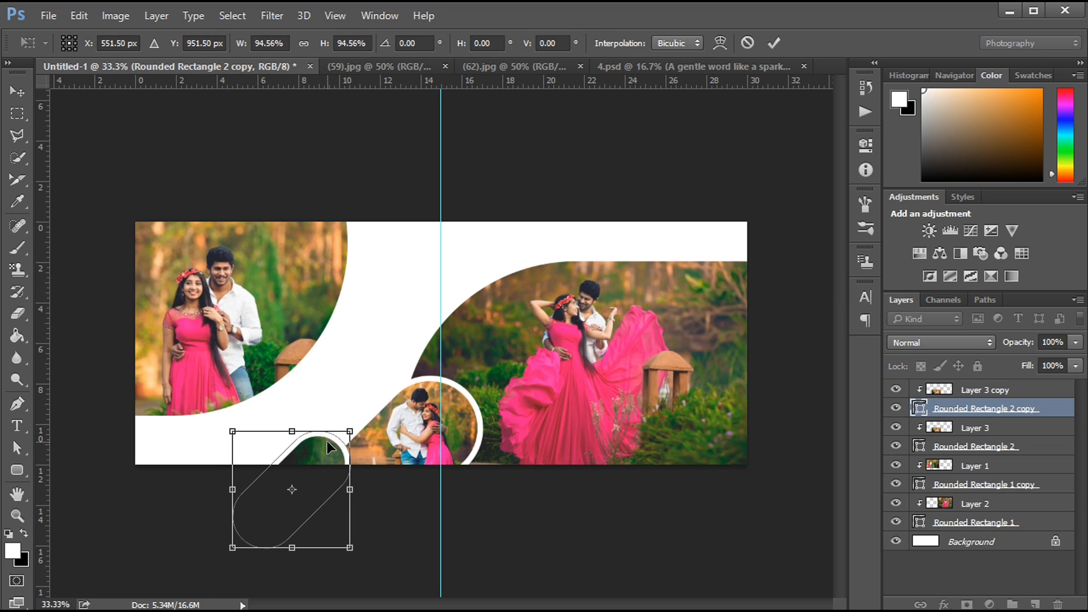
left_click_drag(328, 441, 336, 439)
key("Return")
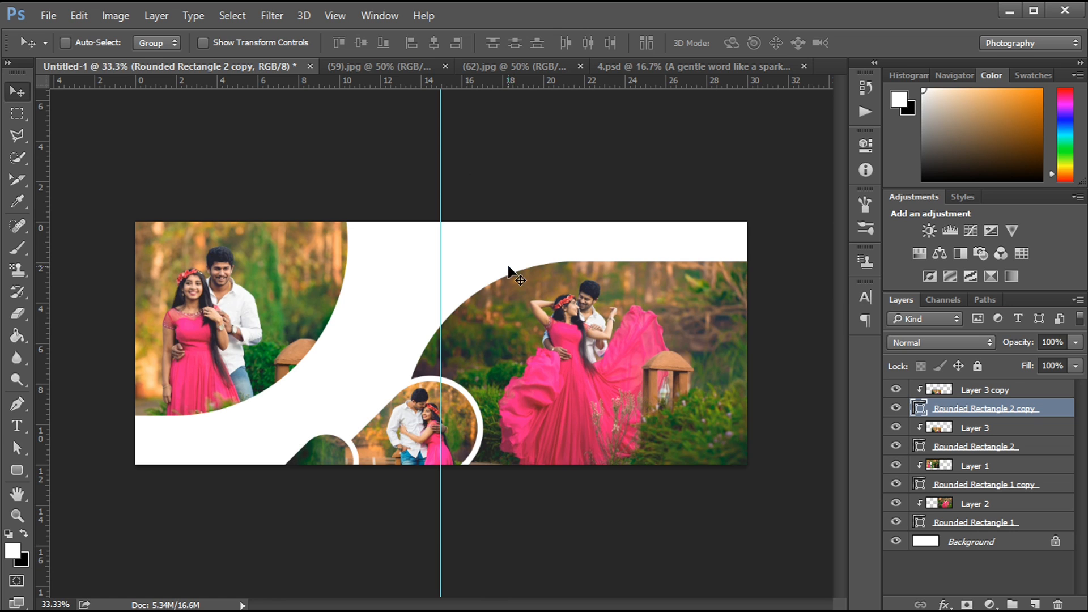
- Copy the linked "LOVING MOMENTS" title text group from 4.psd into Untitled-1
left_click(647, 67)
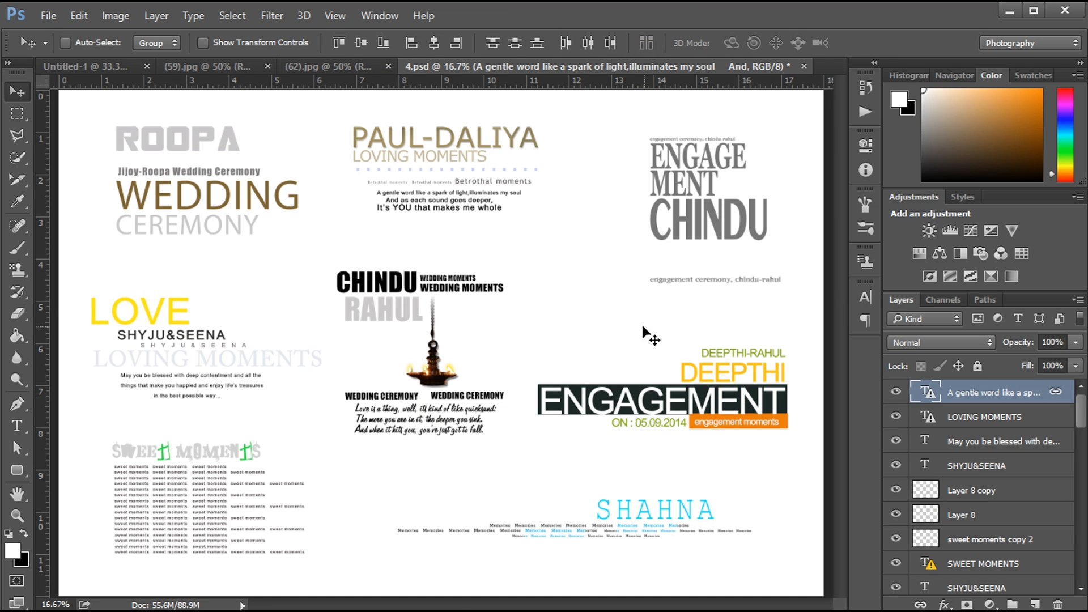
left_click_drag(423, 142, 372, 335)
left_click_drag(967, 390, 990, 567)
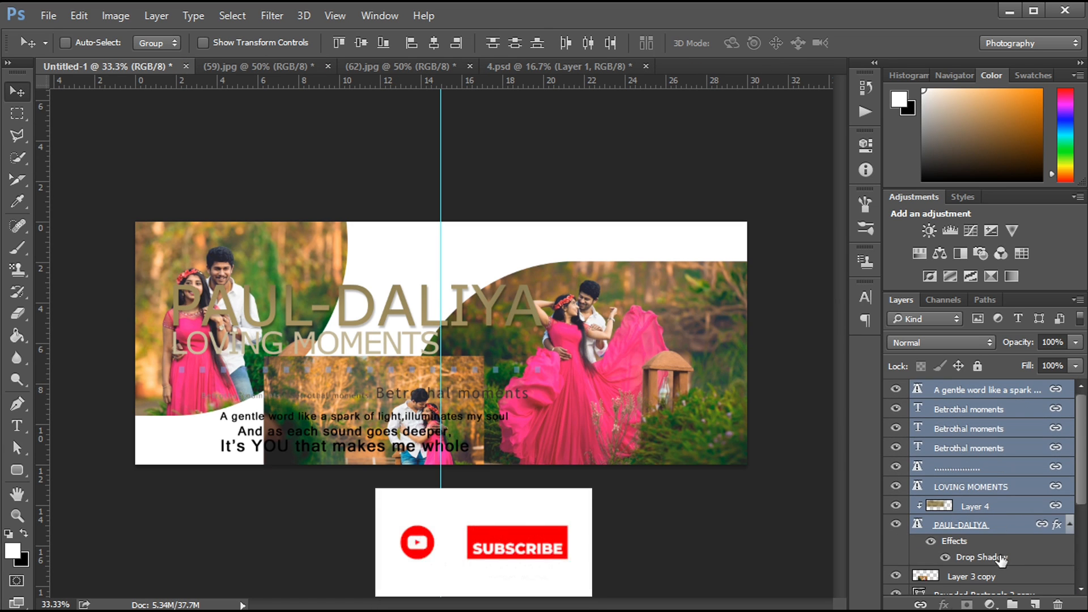
- Move the couple-name title layer above Layer 4 and clip Layer 3 copy to the smaller pill again
left_click(923, 527)
left_click_drag(967, 530, 963, 500)
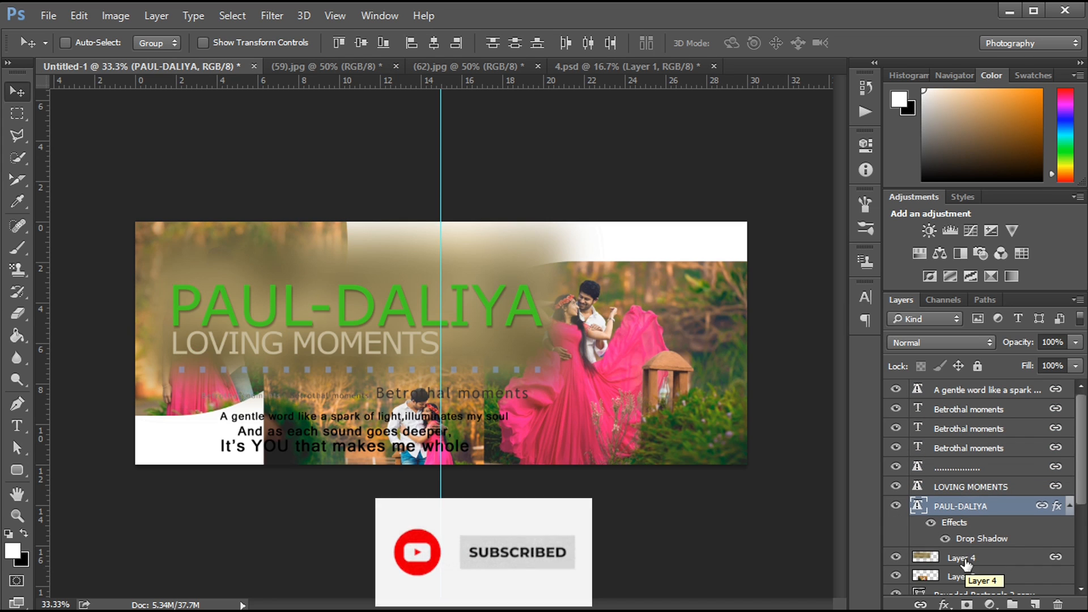
scroll(972, 548, "down", 2)
left_click(972, 539, "alt")
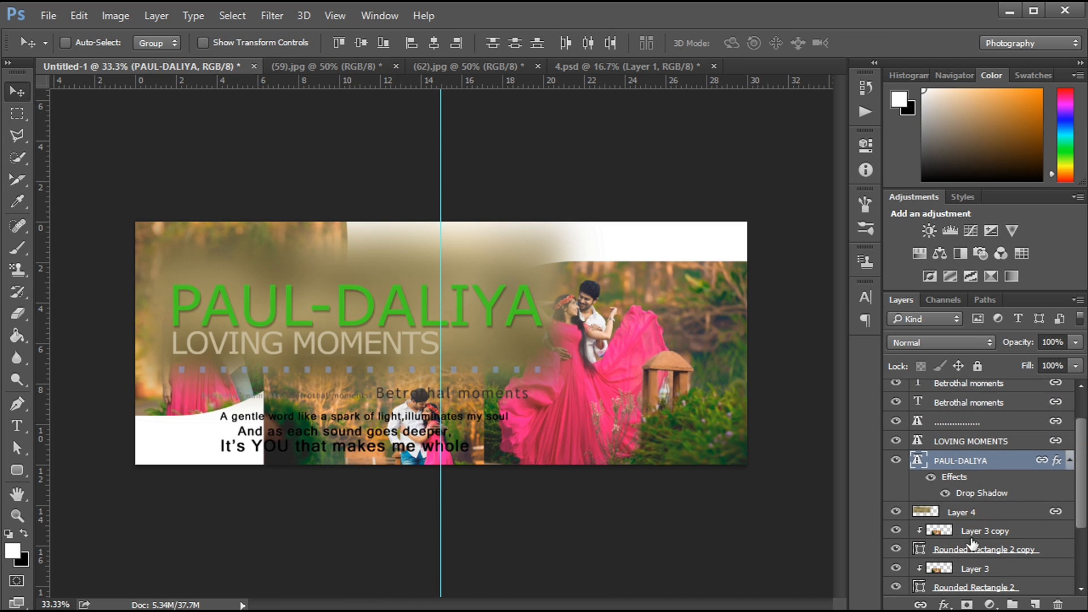
left_click_drag(1076, 472, 1075, 449)
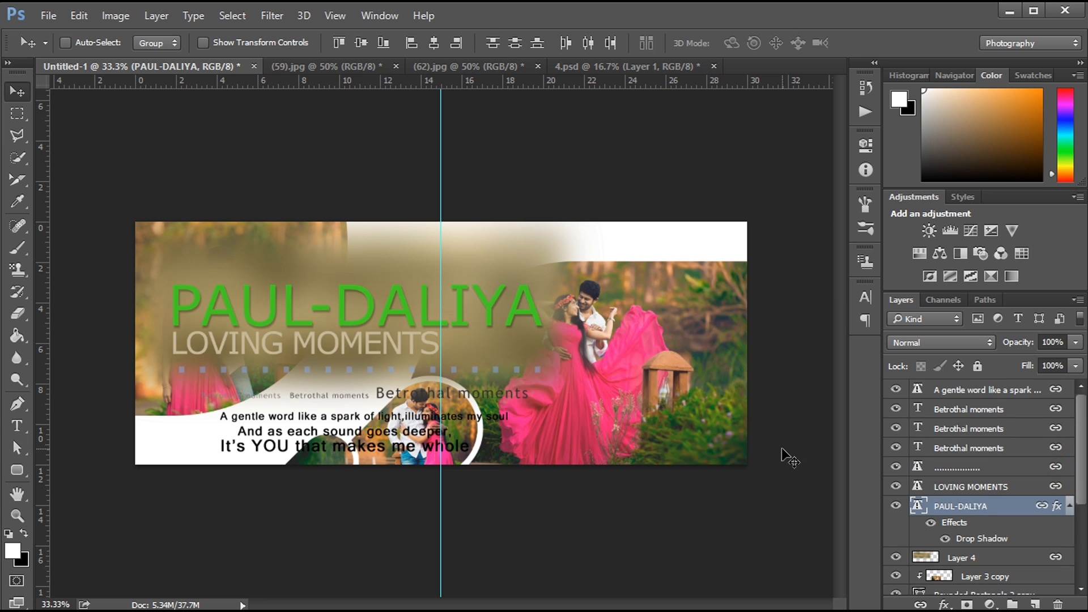
- Scale the linked title text group down to 23.35% with Free Transform
key("ctrl+t")
key("Return")
left_click_drag(97, 194, 274, 293)
left_click_drag(372, 324, 393, 329)
left_click_drag(296, 285, 317, 297)
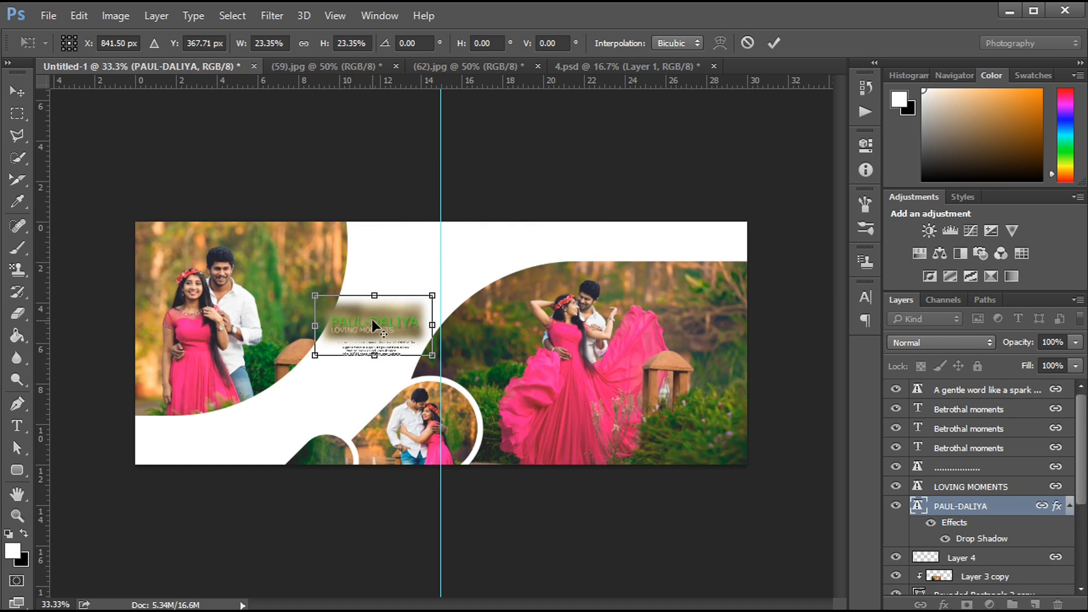
- Position the title text group high in the white gap between the photos and hide Layer 4
left_click_drag(373, 327, 429, 298)
key("Return")
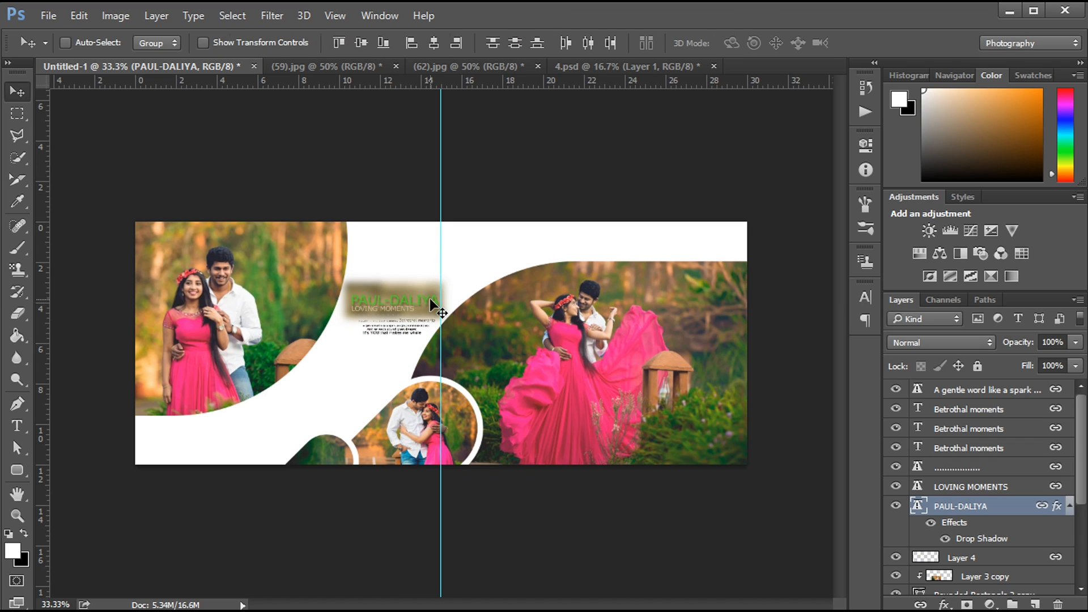
left_click(897, 558)
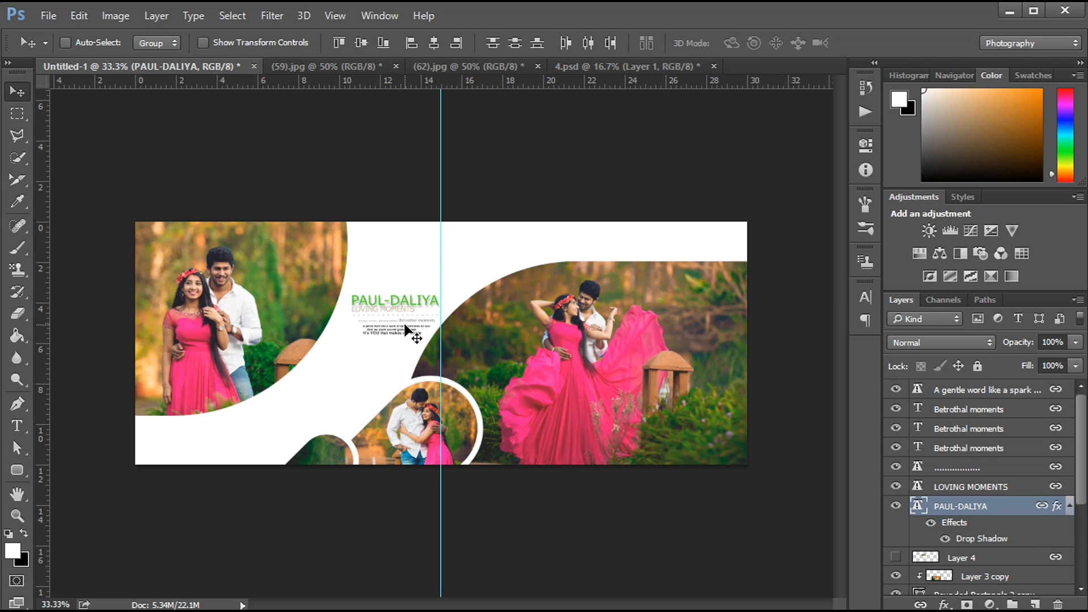
left_click_drag(392, 308, 395, 276)
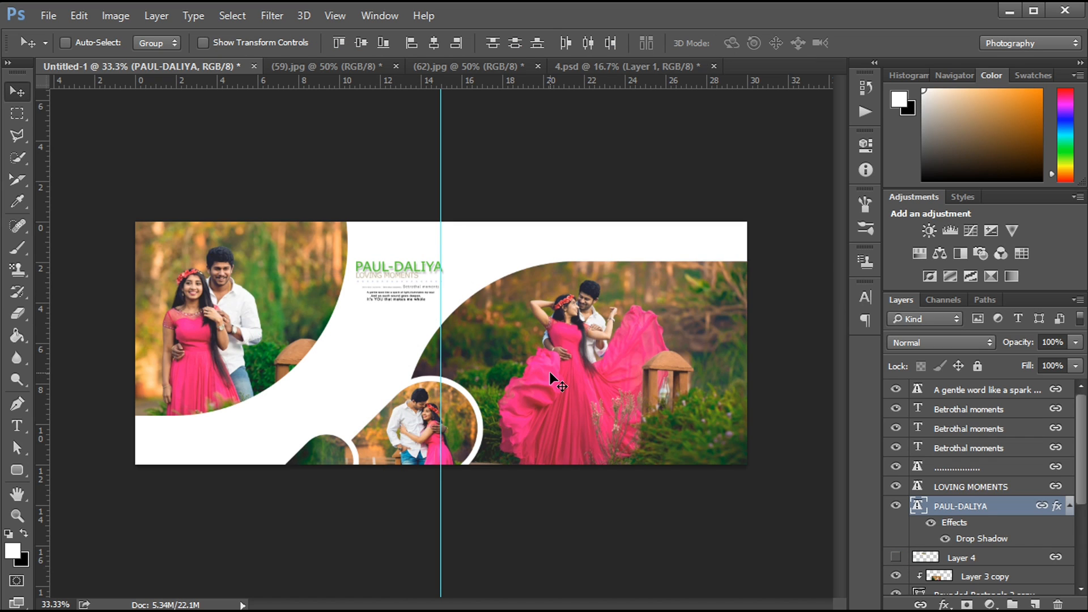
- Shift the upper-left shape and its clipped photo slightly right and down, and offset the title text to match
left_click(549, 372, "ctrl")
left_click_drag(257, 301, 268, 306)
left_click_drag(1080, 487, 1080, 493)
left_click(282, 266, "ctrl")
left_click_drag(281, 266, 281, 276)
left_click(227, 300, "ctrl")
left_click_drag(227, 301, 228, 308)
left_click(398, 269, "ctrl")
left_click_drag(399, 269, 404, 275)
- Select both pill layers with their clipped photos, move them together up and left, and fine-tune the smaller pill
left_click(963, 517)
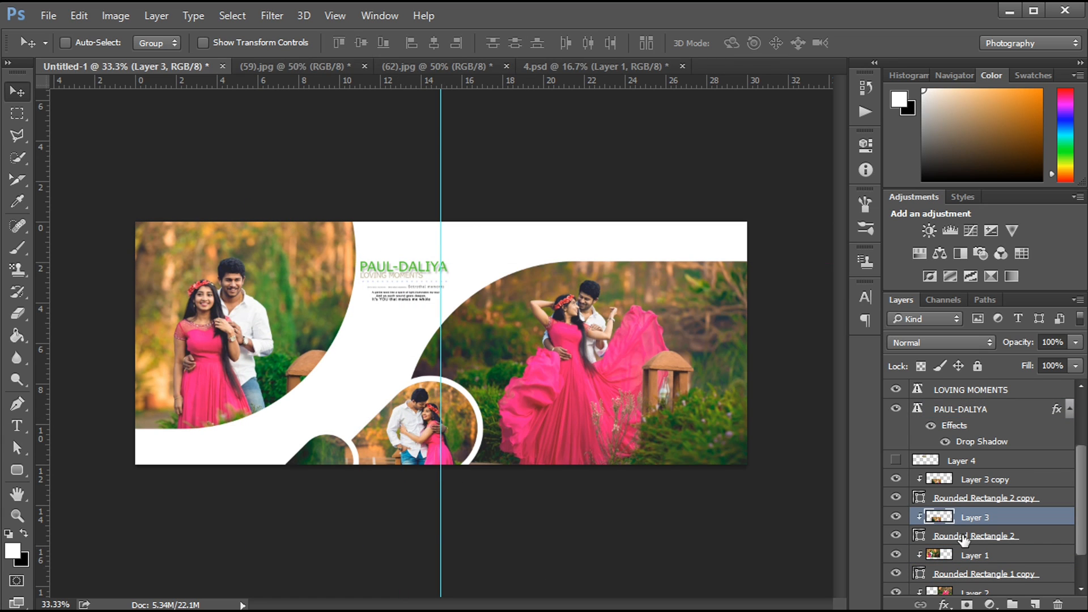
left_click(964, 536)
left_click(960, 517, "shift")
left_click(982, 493, "shift")
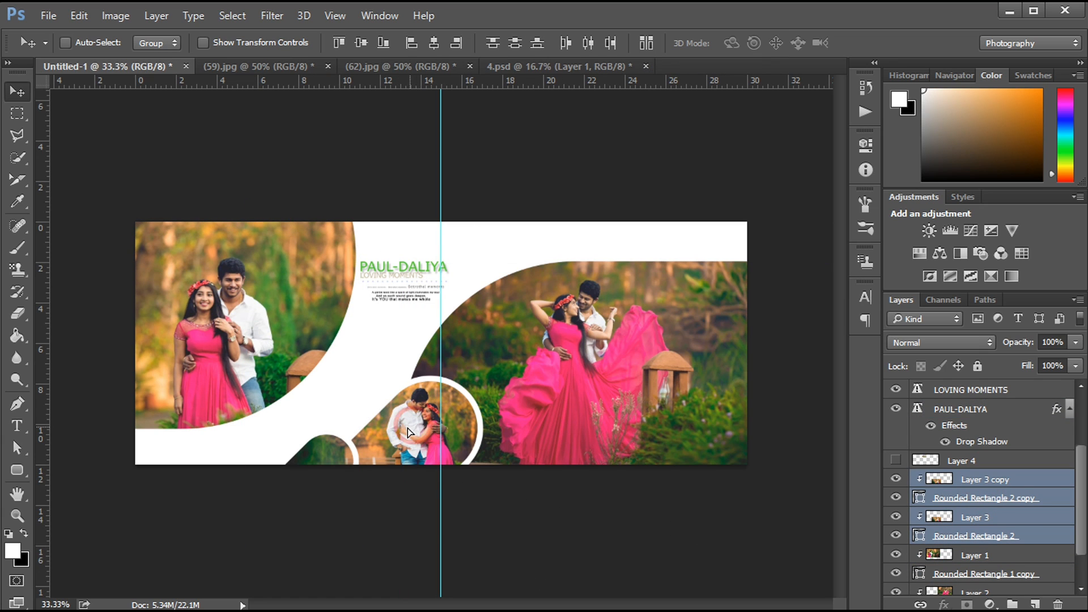
left_click_drag(407, 429, 399, 416)
left_click_drag(399, 424, 454, 468)
left_click(970, 480)
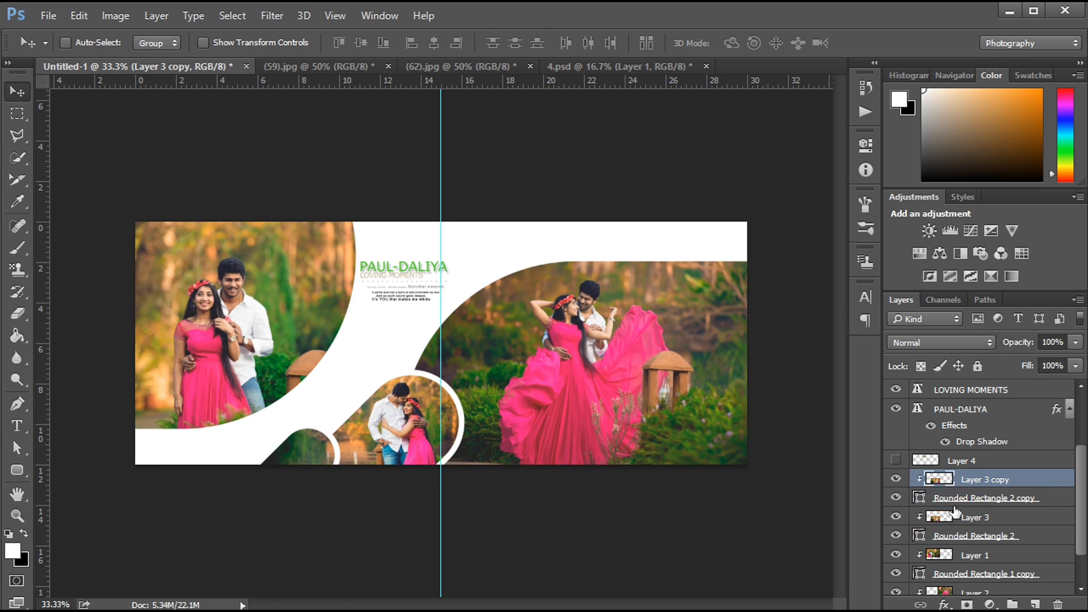
left_click(964, 499)
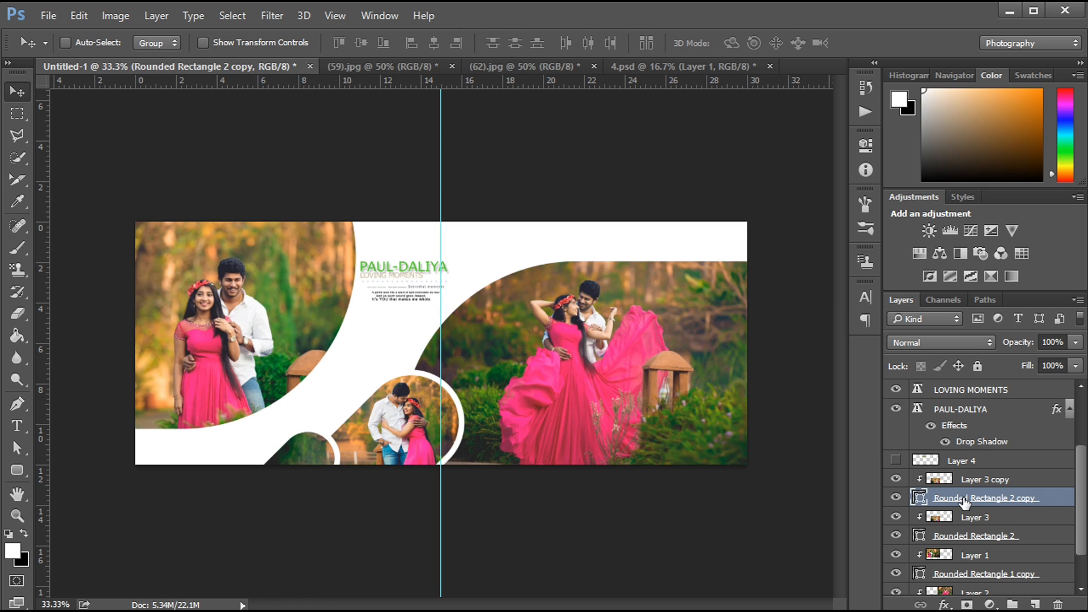
- Draw a 213 by 60 px rectangle shape in the white gap below the title text
right_click(13, 473)
left_click(82, 467)
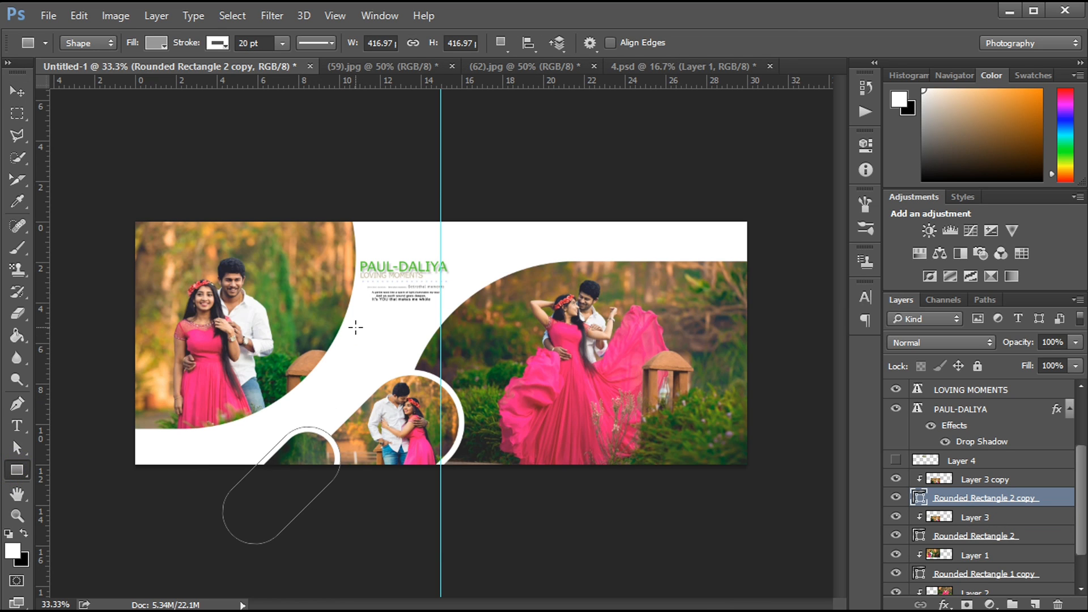
left_click_drag(356, 327, 417, 344)
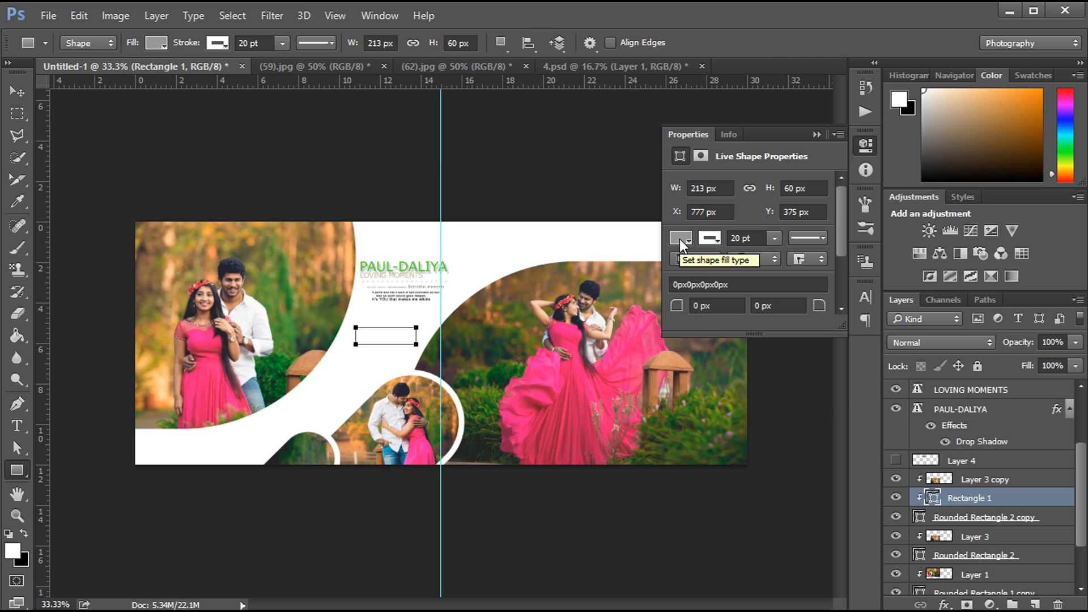
- Pick a recently used colour for the new rectangle's fill and move its layer above Layer 4, outside the clipping group
left_click(679, 239)
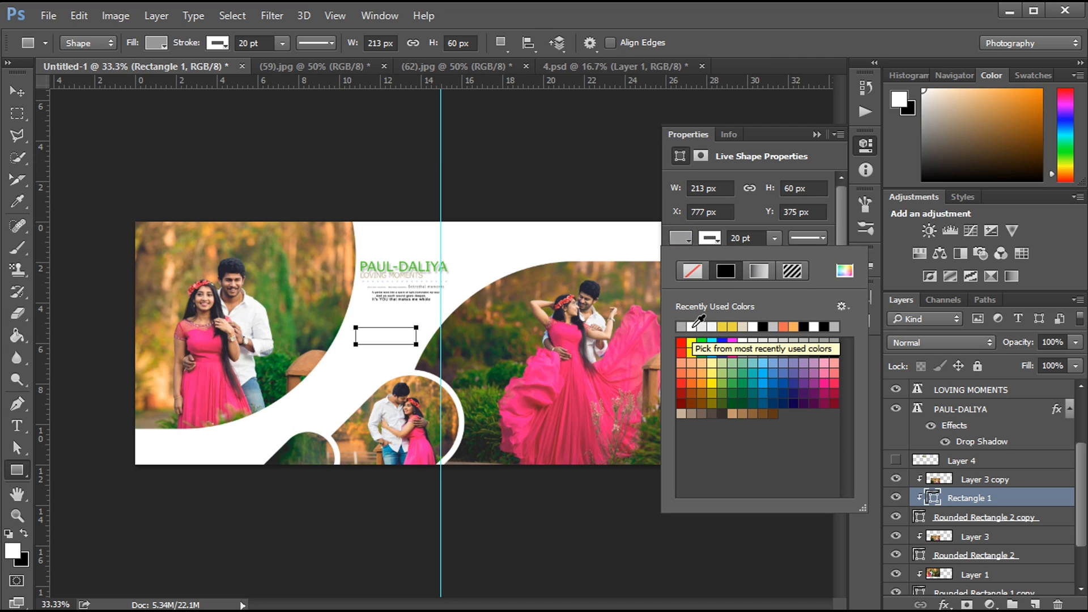
left_click(692, 327)
left_click_drag(1025, 499, 1020, 459)
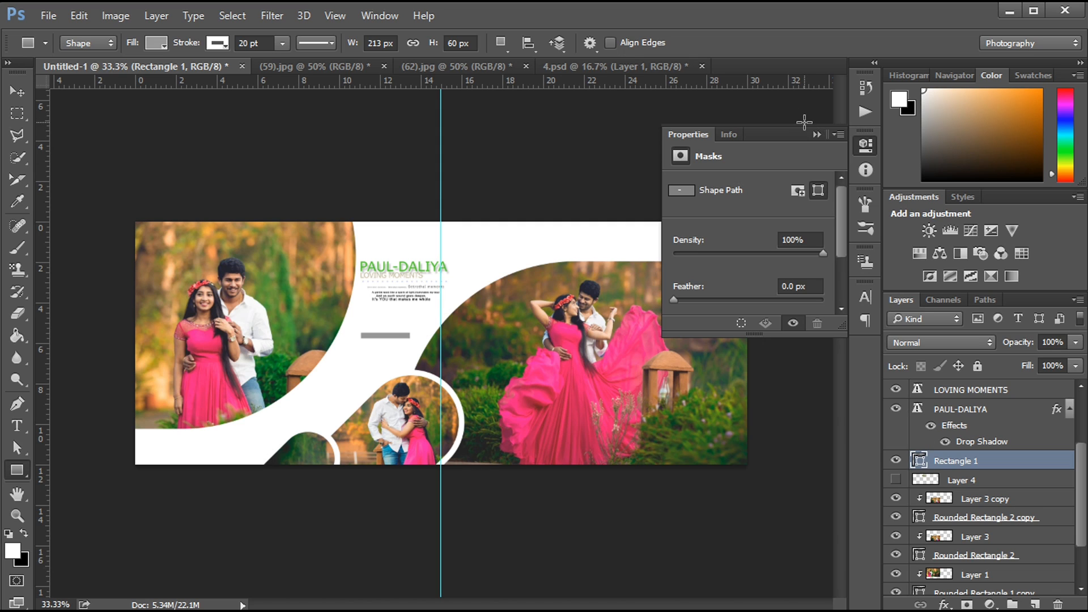
- Remove the stroke from the new rectangle
left_click(817, 134)
left_click(217, 42)
left_click(146, 75)
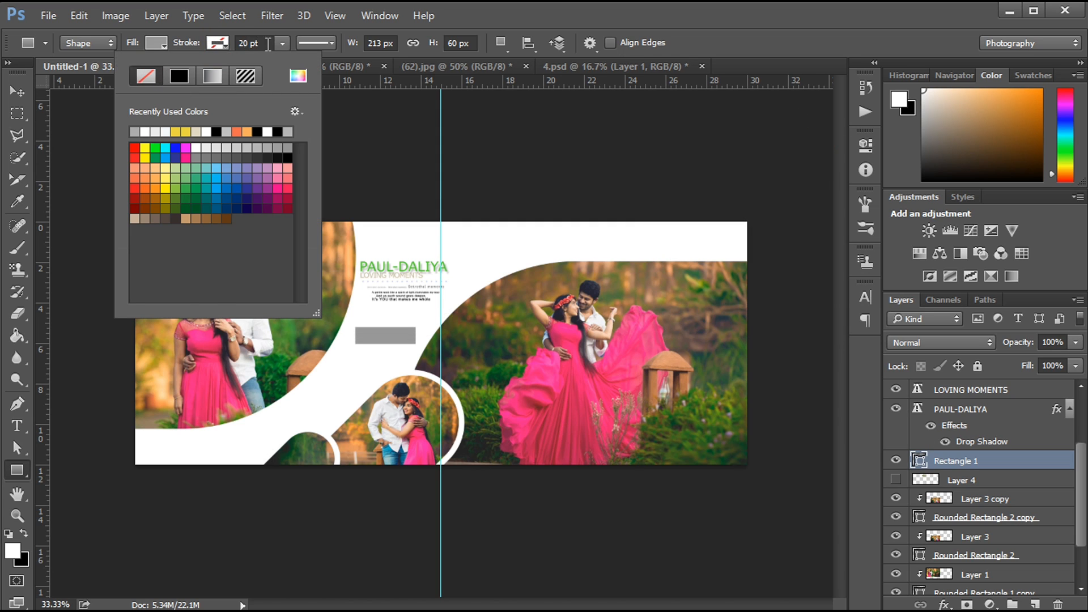
- Add the text "bride & Groom" in white over the grey rectangle and commit it
key("Escape")
key("v")
key("t")
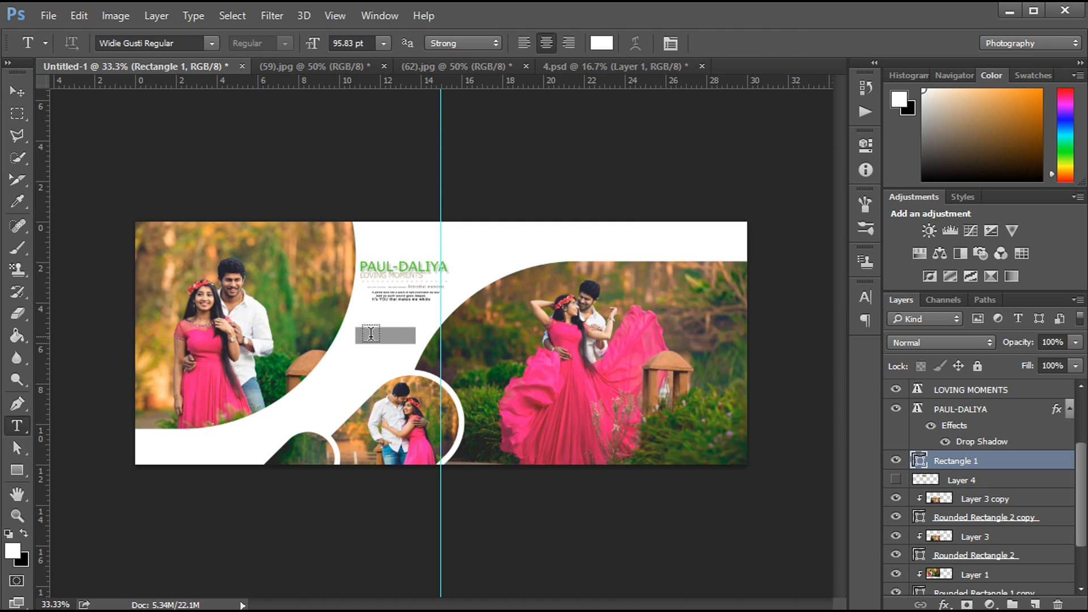
left_click(368, 335)
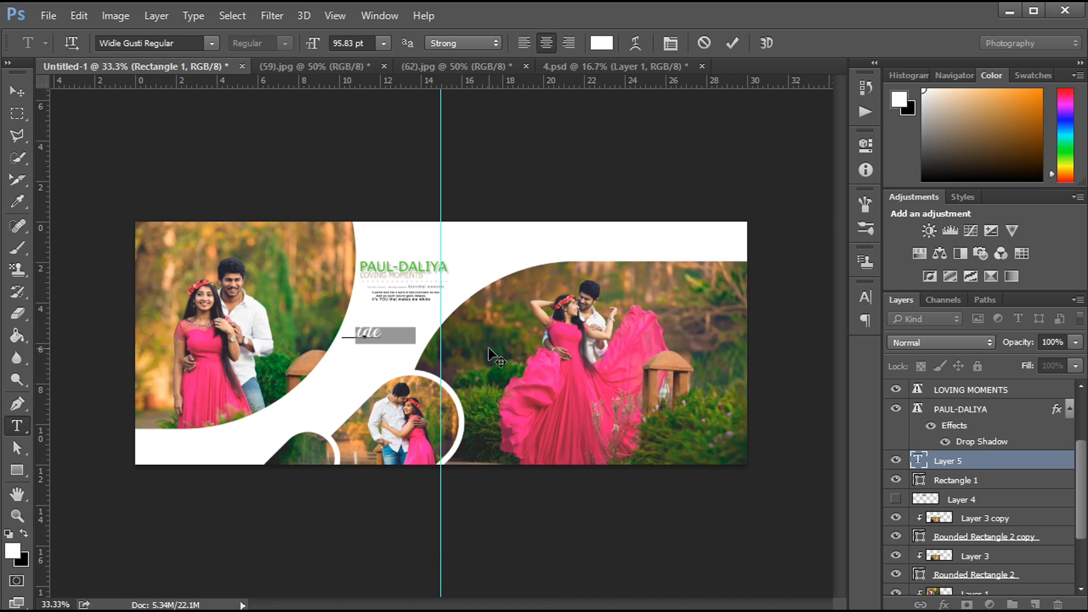
type("Bride & Groom")
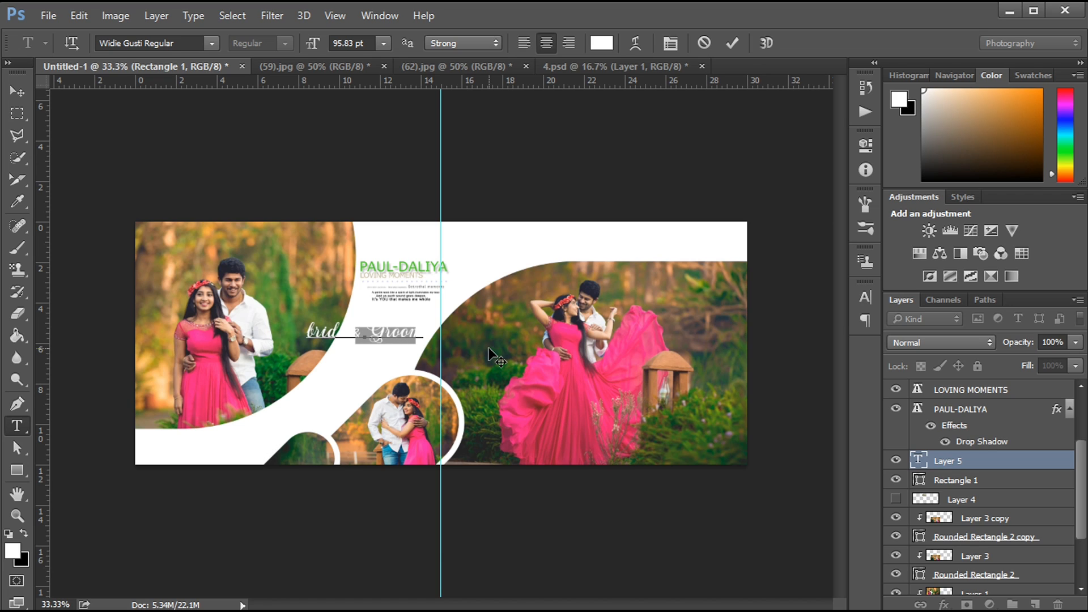
key("ctrl+Return")
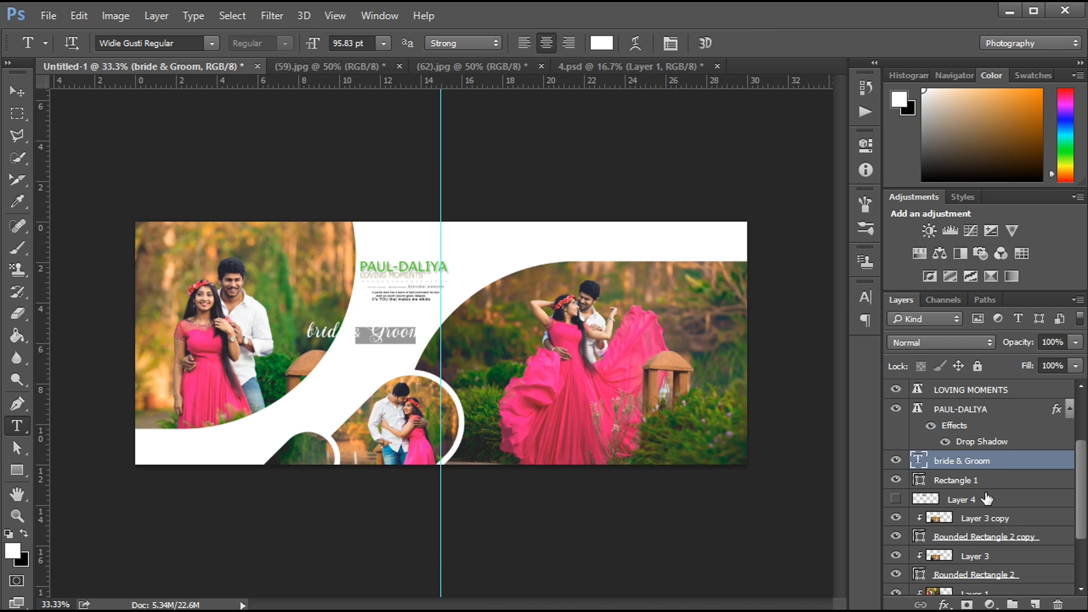
- Scale down the "bride & Groom" text so it fits inside the grey rectangle
key("v")
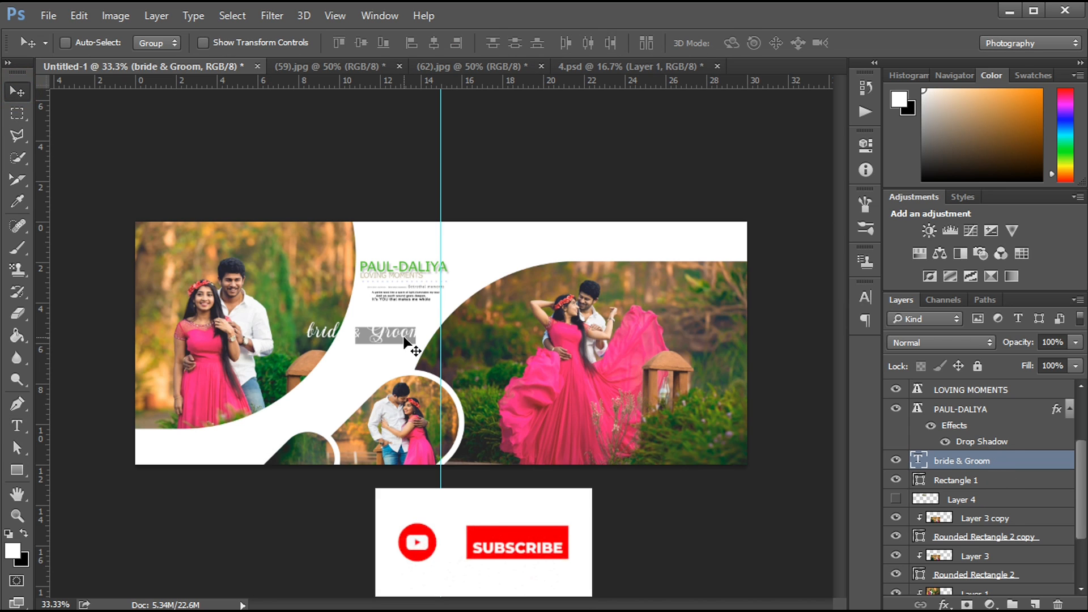
key("ctrl+t")
left_click_drag(312, 326, 368, 335)
key("Return")
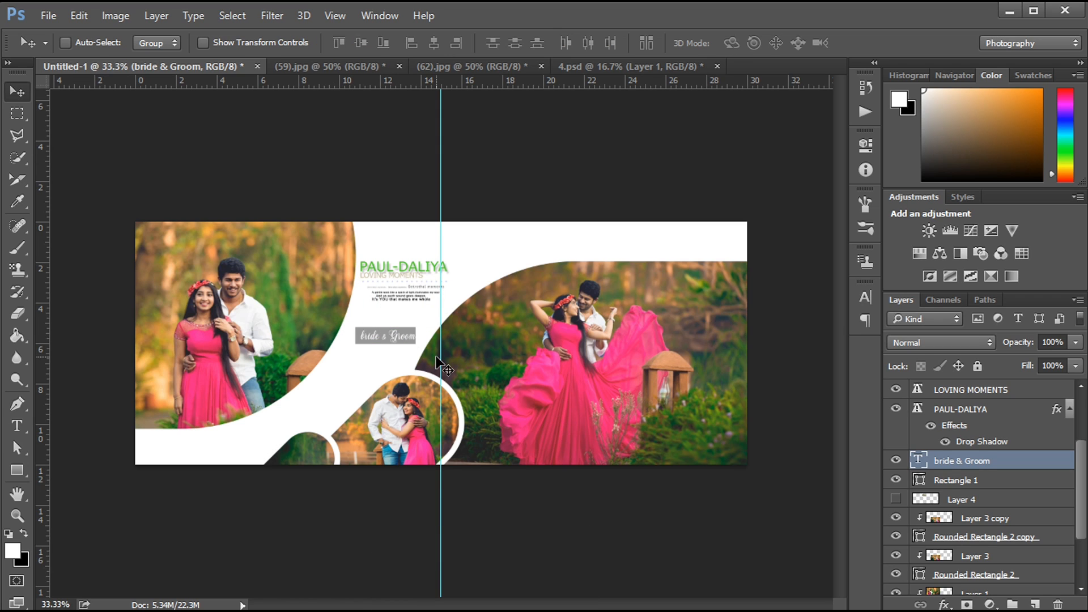
- Capitalise the first letter so the label reads "Bride & Groom"
double_click(921, 461)
left_click(359, 334)
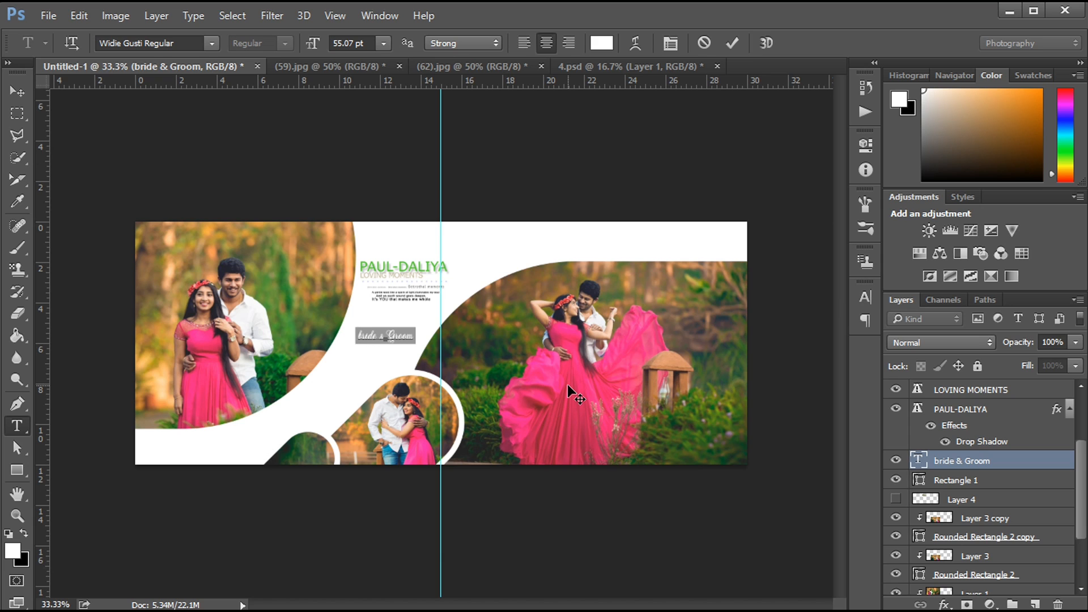
type("B")
key("ctrl+Return")
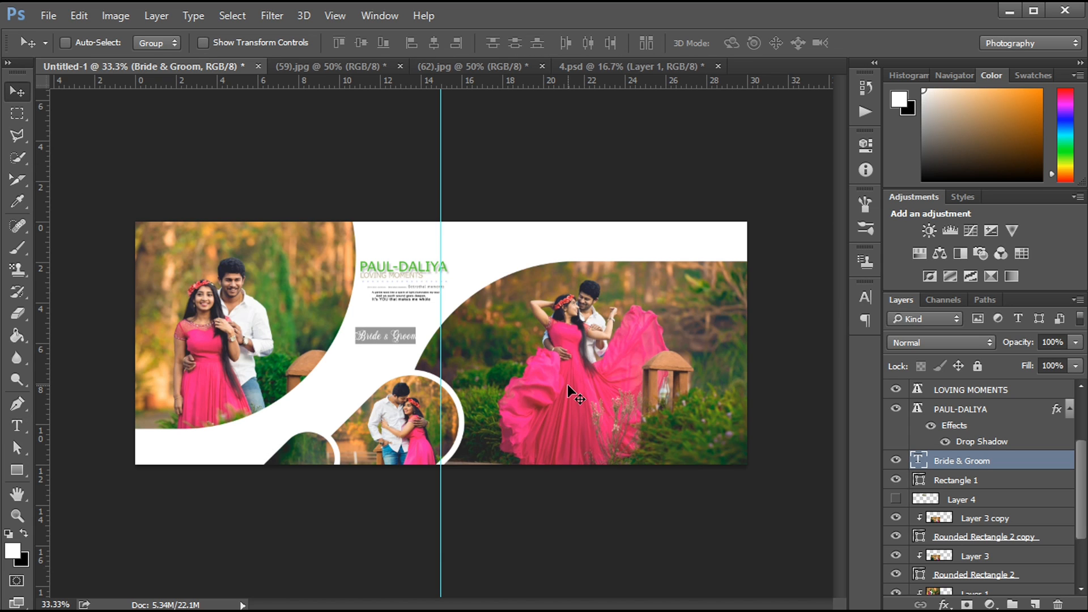
- Change the "Bride & Groom" font to Vijaya Regular and reduce its size to 42.07 pt
left_click(864, 297)
left_click(767, 307)
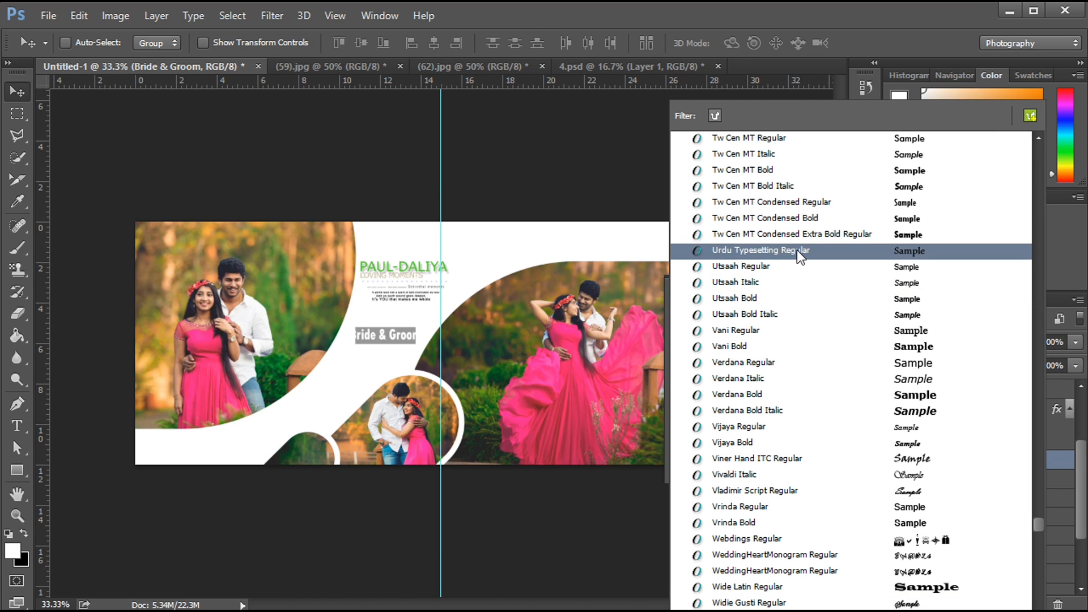
left_click(756, 426)
left_click_drag(683, 338, 678, 336)
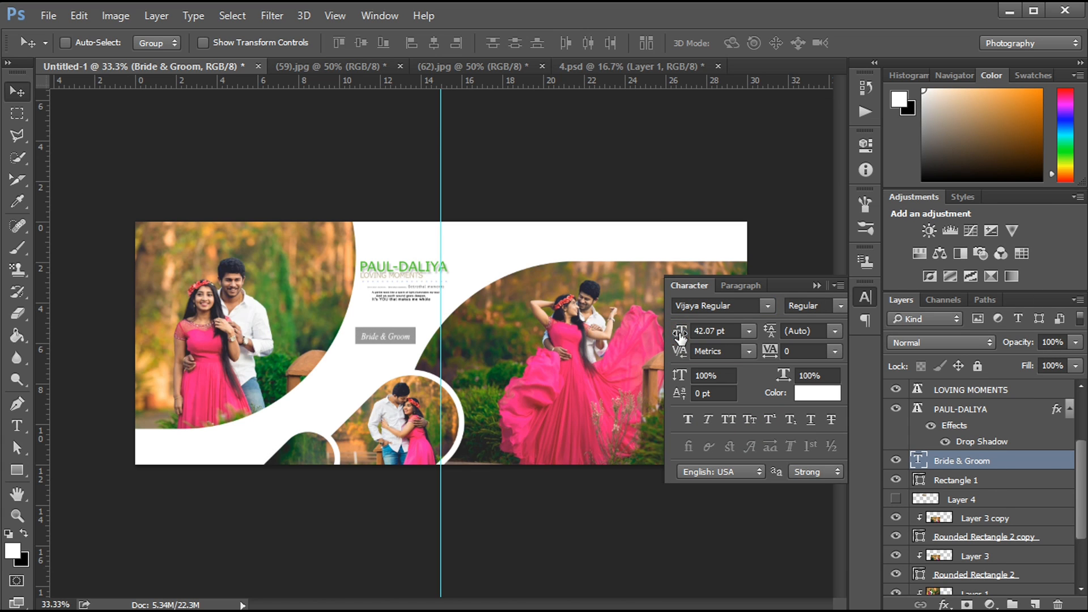
left_click(817, 286)
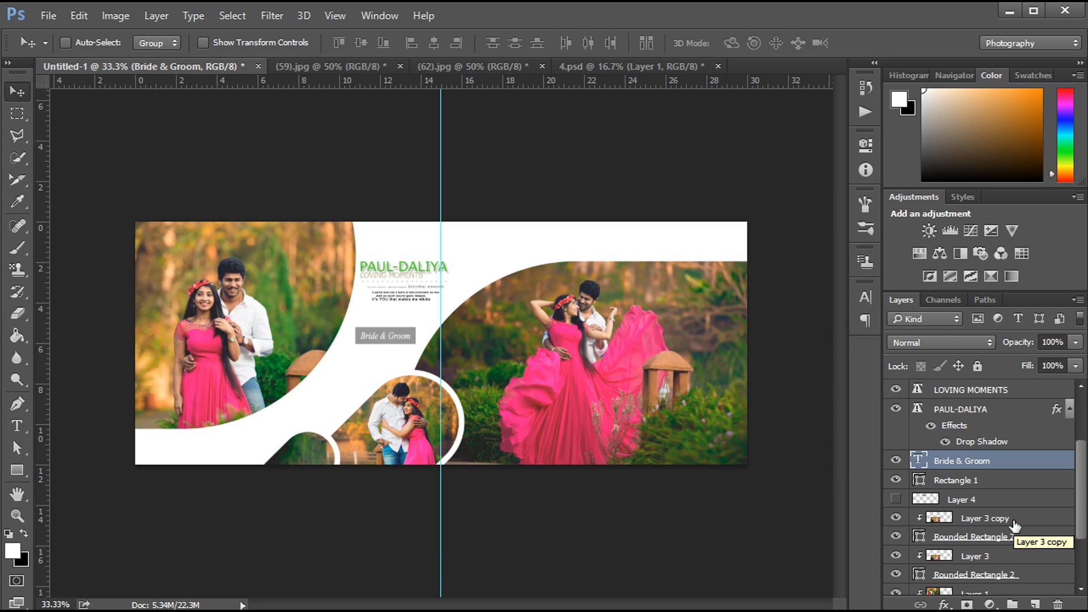
- Move the linked title and verse text block slightly to the right
scroll(464, 318, "up", 4)
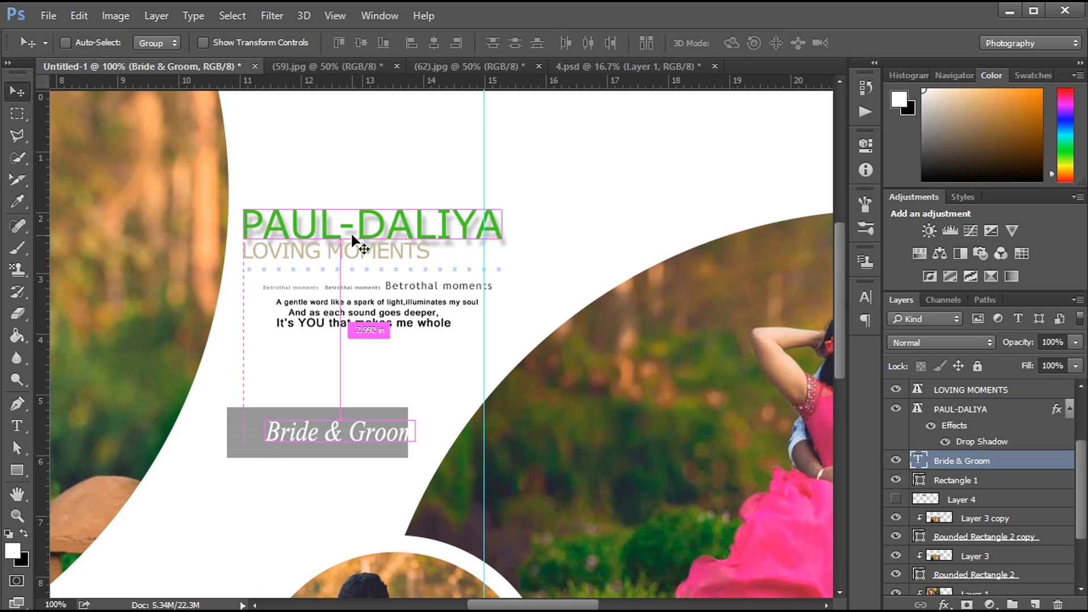
left_click(351, 233, "ctrl")
left_click_drag(351, 234, 370, 233)
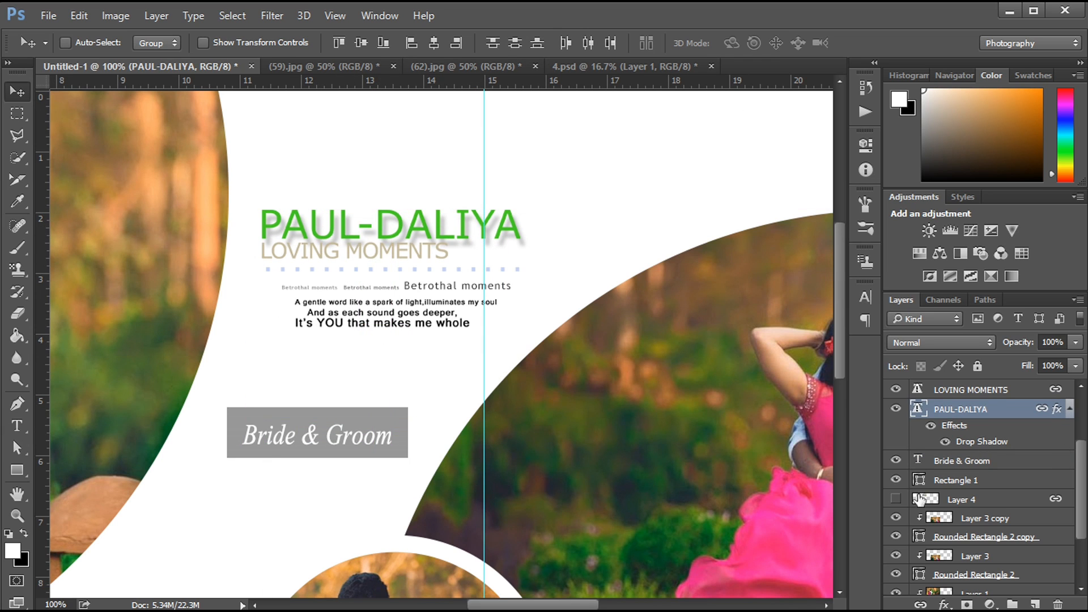
- Select the linked text layers and unlink them from each other
right_click(999, 413)
left_click(689, 564)
mouse_move(1084, 464)
left_mouse_down()
mouse_move(1084, 419)
mouse_move(1080, 474)
left_mouse_up()
left_click(1038, 392)
right_click(966, 417)
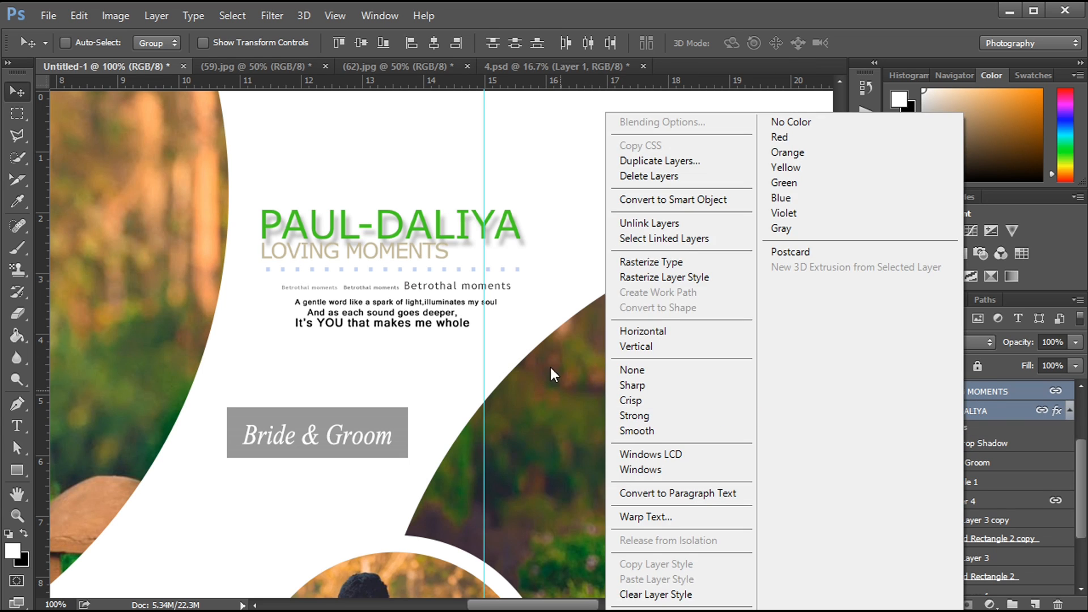
left_click(652, 224)
- Delete the three "Betrothal moments" text layers
left_click(391, 310, "ctrl")
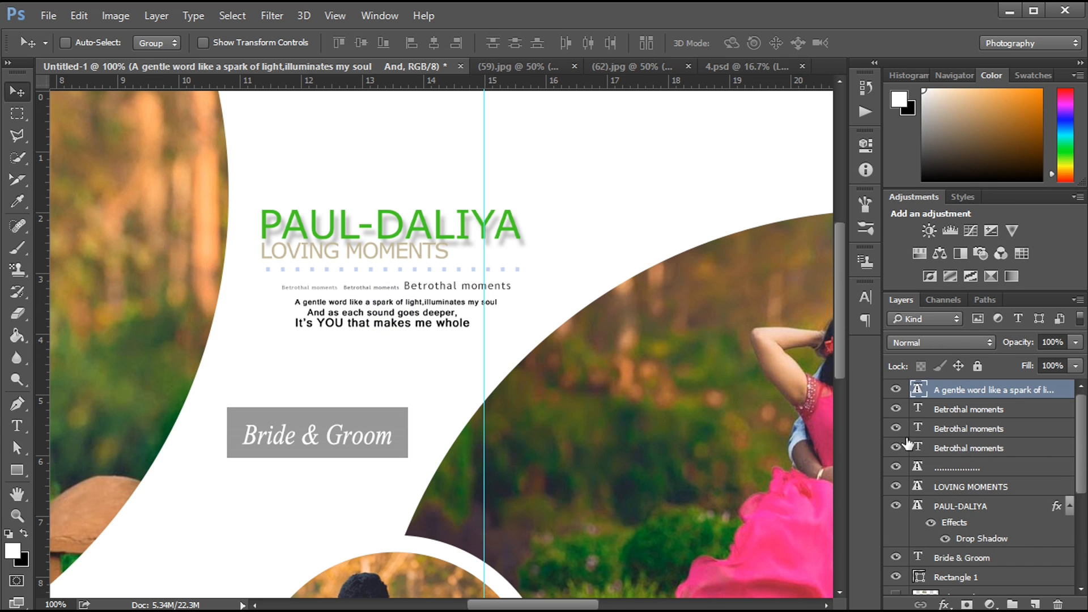
left_click(962, 411)
key("Delete")
key("Delete")
key("Delete")
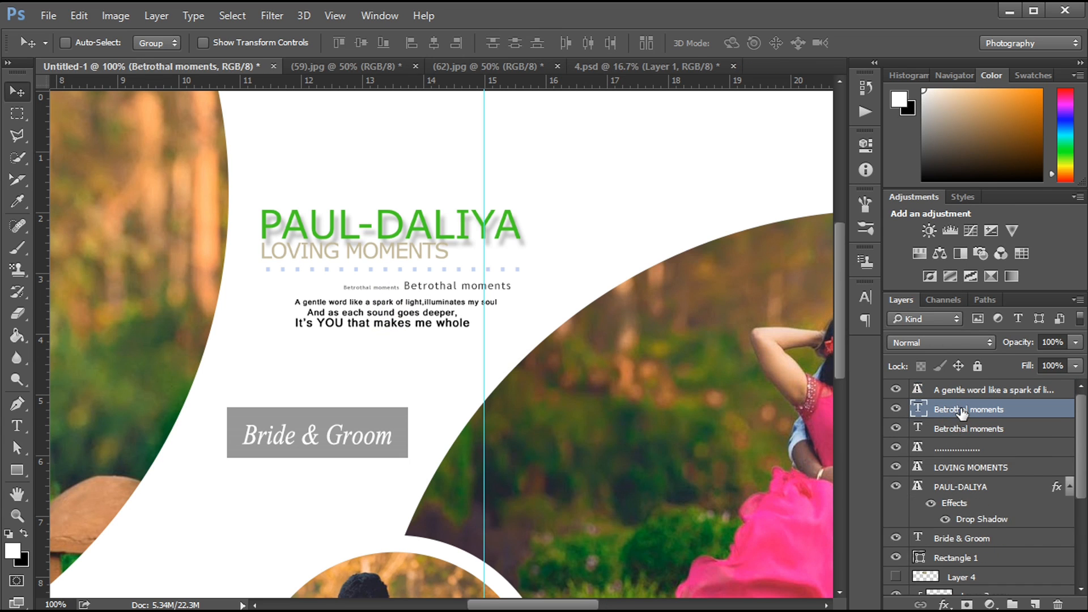
- Move the "A gentle word like a spark of light" verse below the grey "Bride & Groom" rectangle
left_click_drag(1079, 441, 1082, 448)
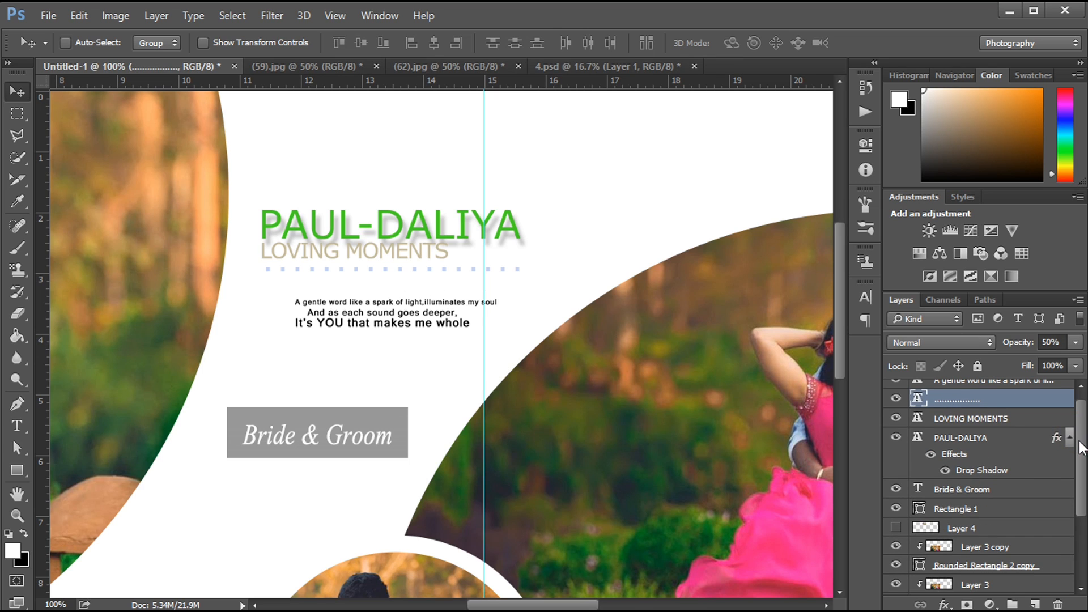
left_click(385, 323, "ctrl")
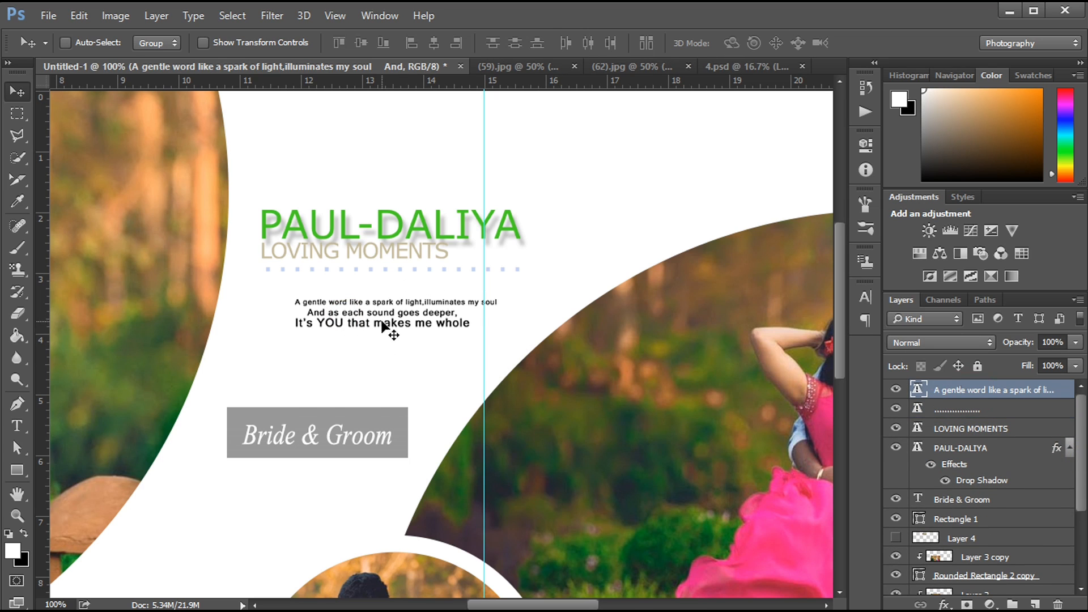
left_click_drag(385, 323, 256, 525)
- Shift the dotted line down slightly, and move the couple-name title together with "LOVING MOMENTS" down toward it
left_click(359, 234, "ctrl")
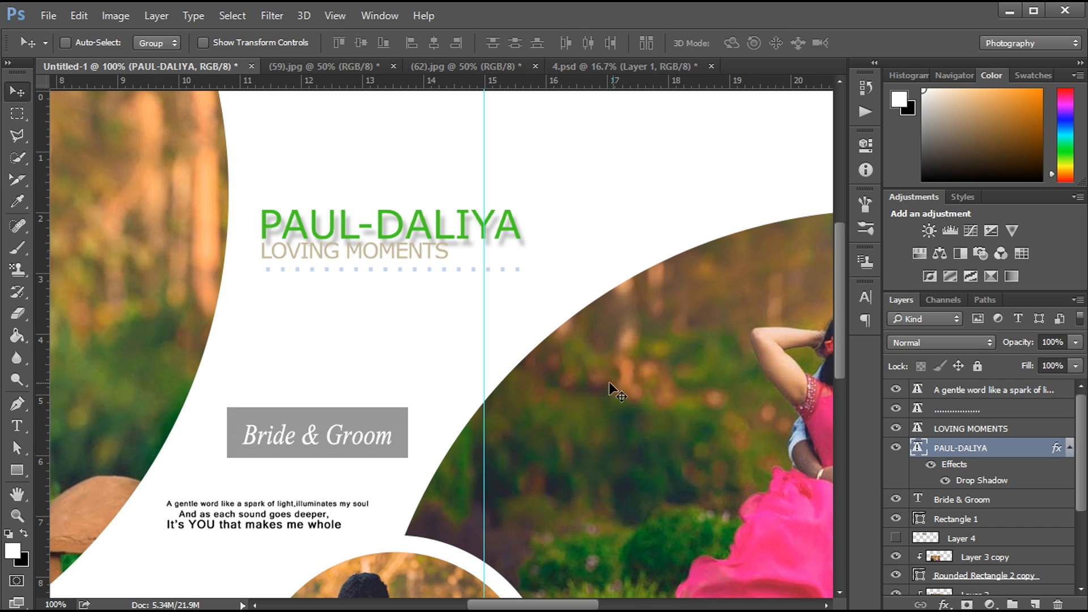
left_click(959, 409)
left_click_drag(289, 270, 290, 289)
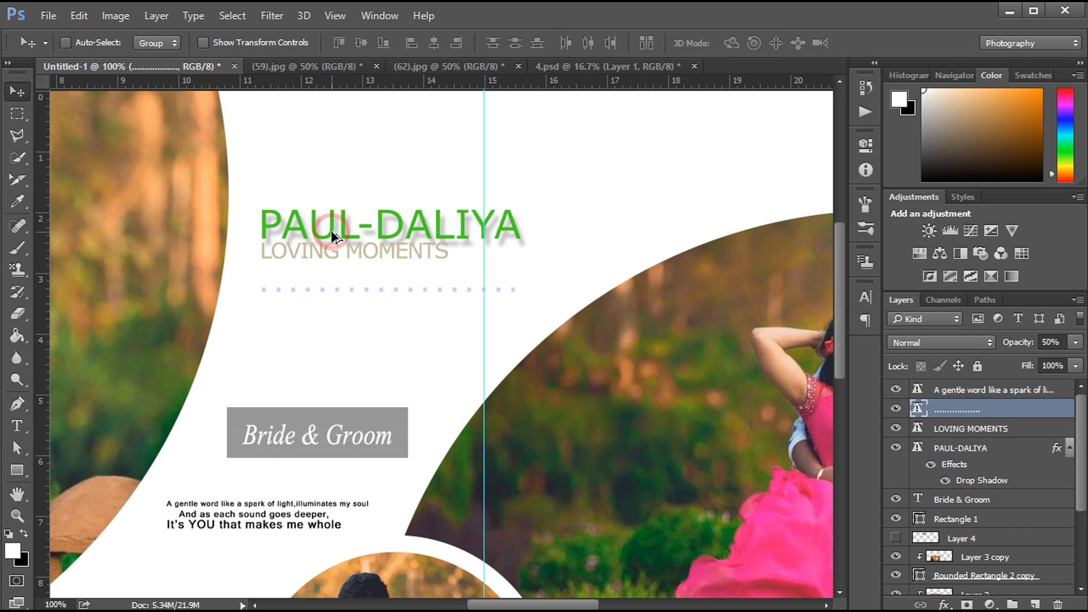
left_click(331, 230, "ctrl")
left_click(973, 430, "shift")
mouse_move(317, 227)
left_mouse_down()
mouse_move(299, 279)
mouse_move(312, 248)
left_mouse_up()
- Draw a 295 by 2 px rectangle as a divider line between the grey label and the verse, filled black
scroll(1078, 448, "down", 2)
scroll(1079, 448, "up", 2)
left_click_drag(839, 297, 838, 367)
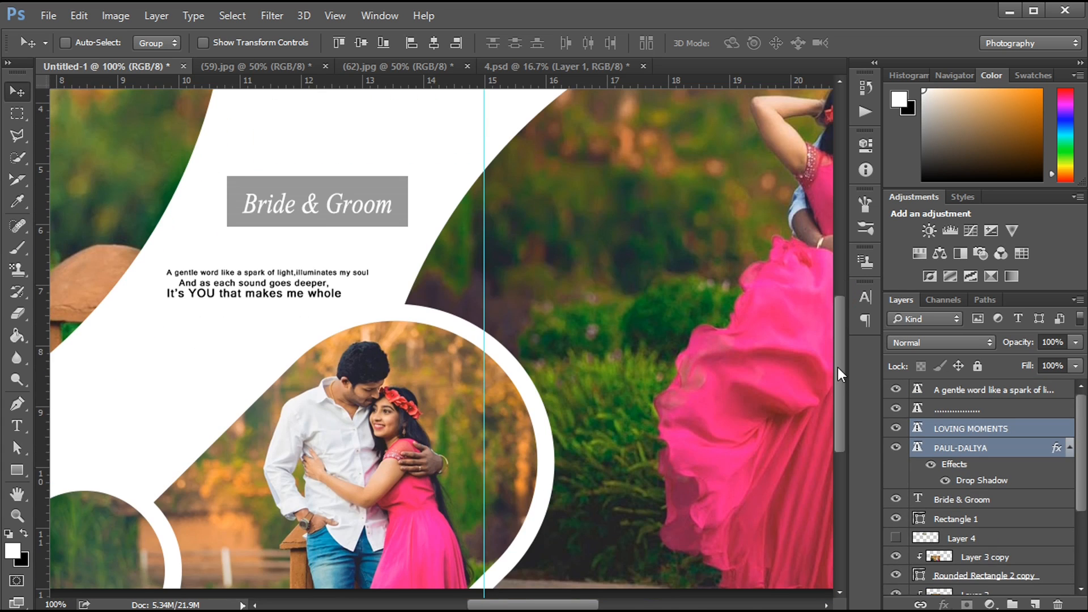
left_click(16, 471)
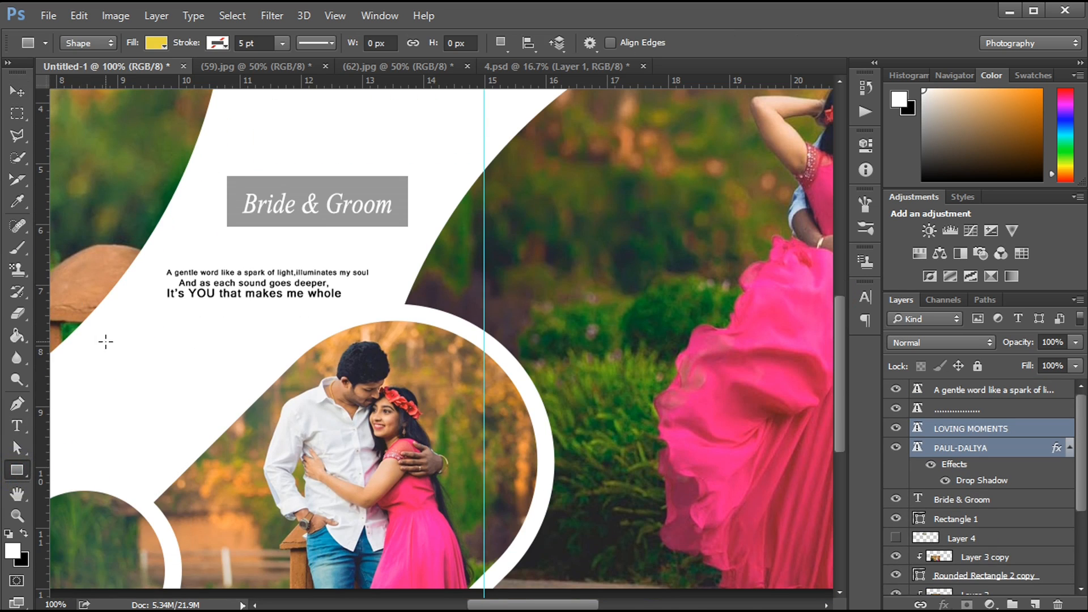
left_click_drag(104, 340, 416, 255)
left_click(681, 238)
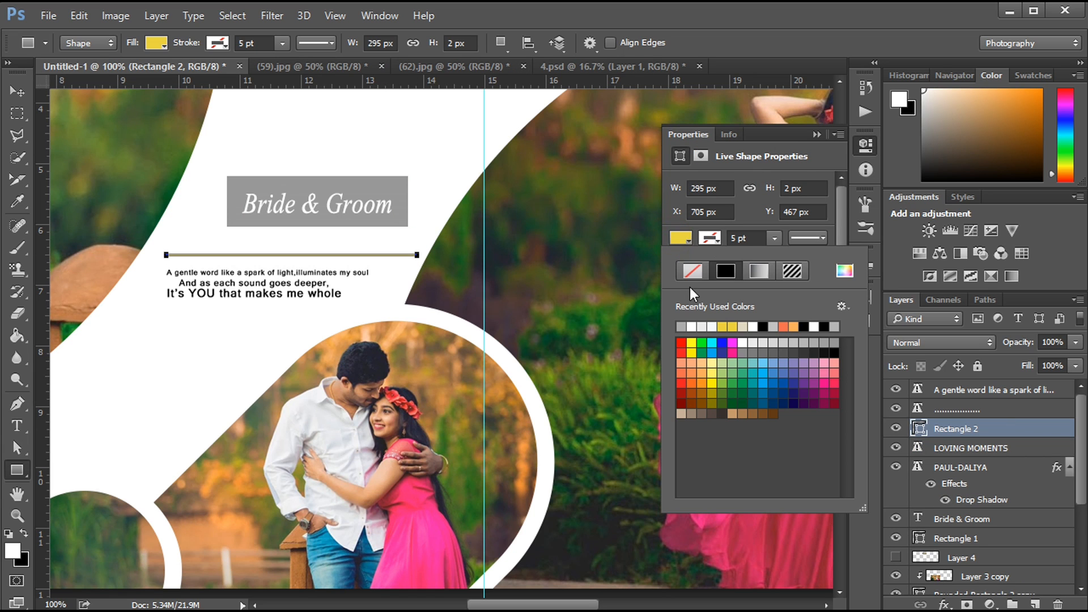
left_click(772, 321)
left_click(703, 188)
key("Return")
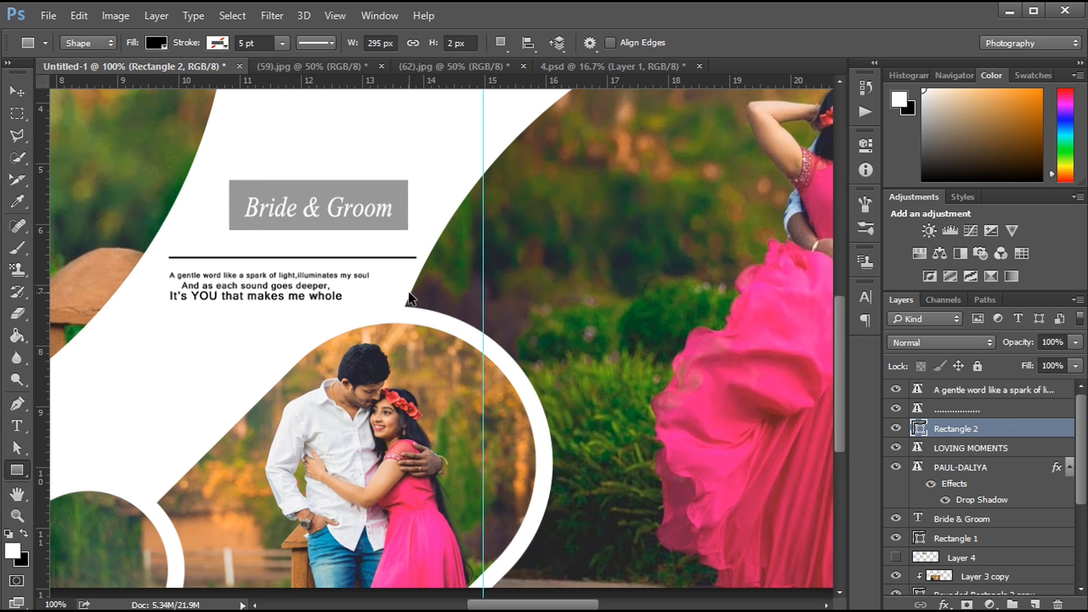
- Draw a 57 by 54 px rectangle between the dotted line and the grey label, and remove its fill
key("ctrl+minus")
key("ctrl+minus")
key("ctrl+minus")
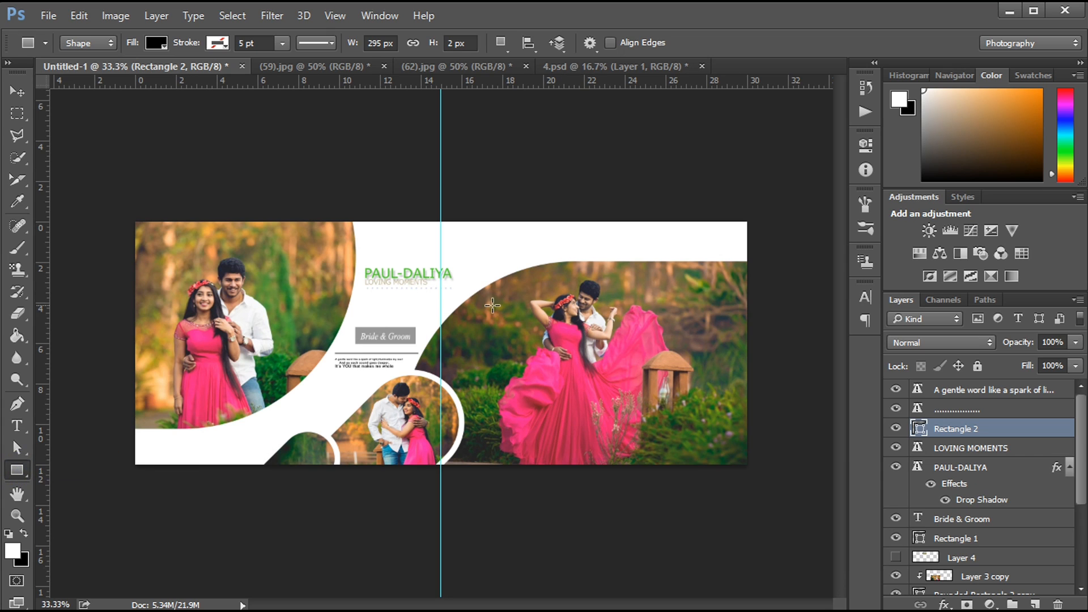
left_click_drag(367, 296, 386, 314)
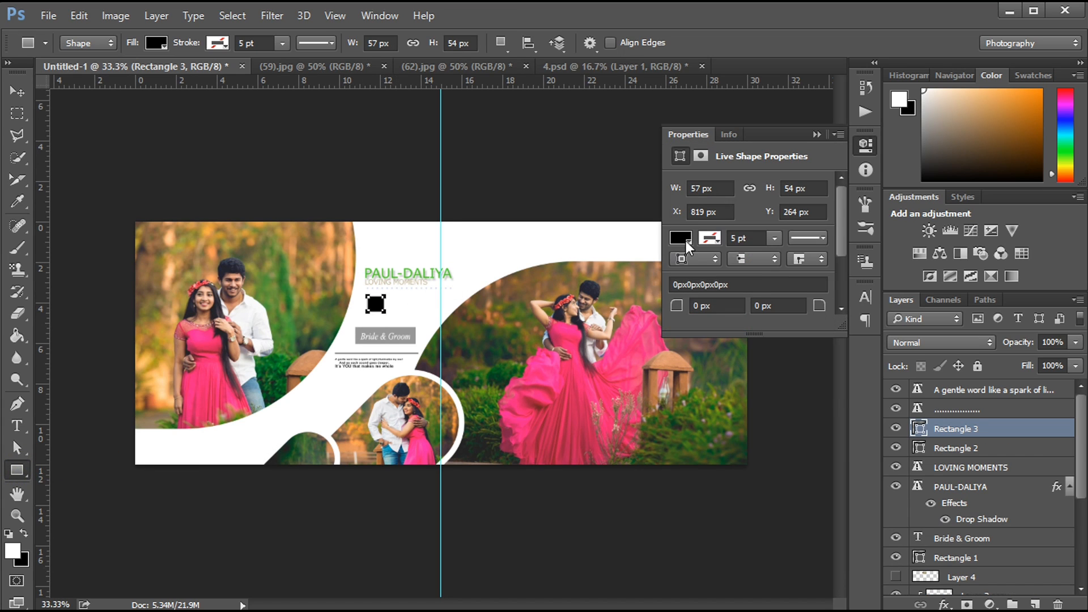
left_click(683, 240)
left_click(693, 271)
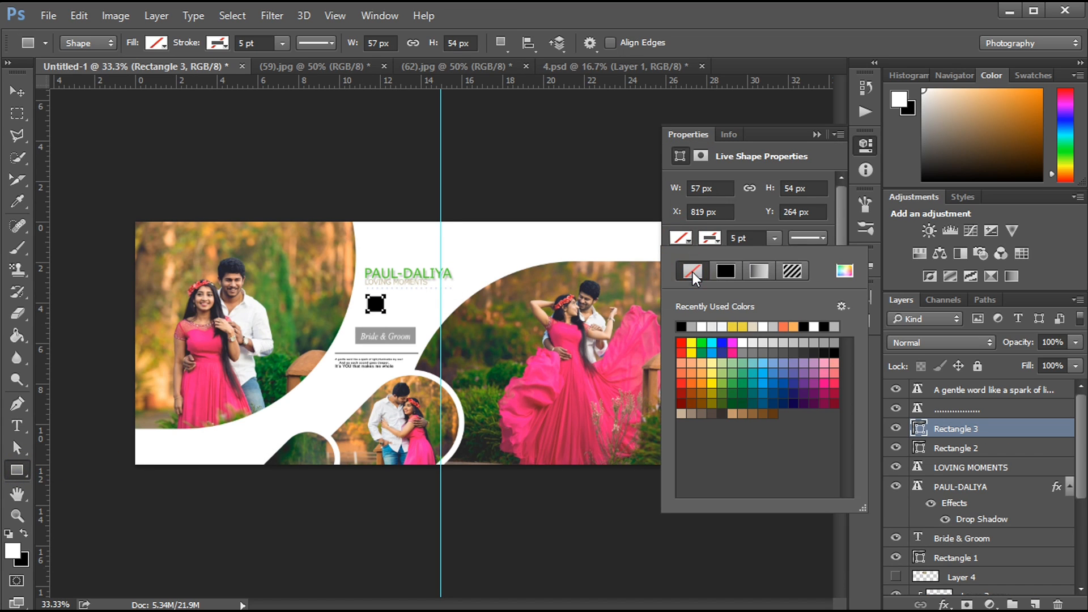
- Give the small unfilled square a solid stroke 2 pt wide
left_click(725, 272)
left_click_drag(739, 239, 723, 243)
type("2")
key("Return")
key("Return")
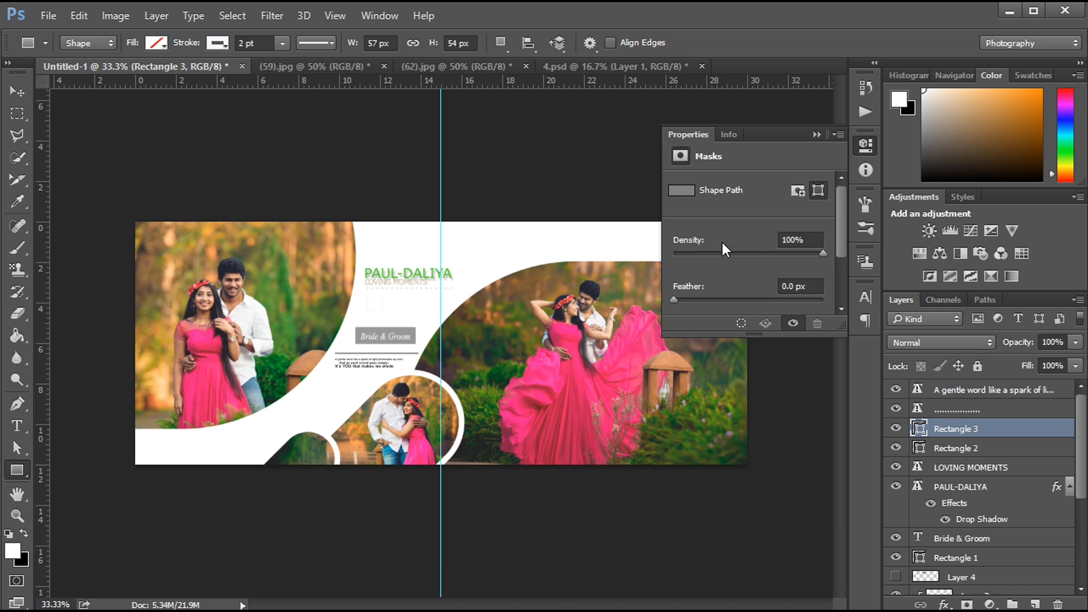
left_click(819, 136)
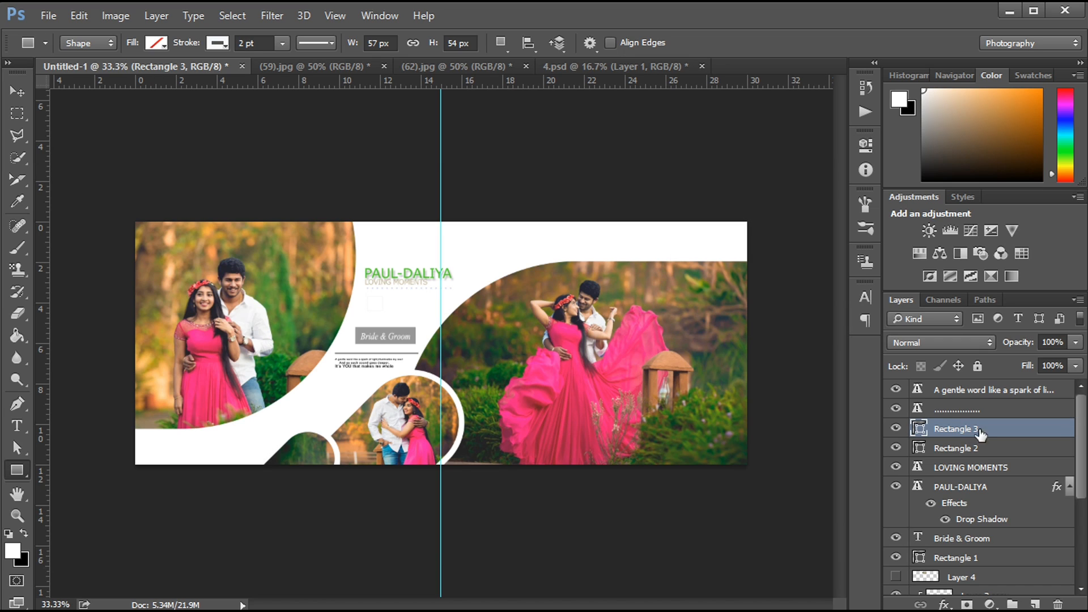
- Make the small square's stroke black and place a copy of the square to its right
left_click(217, 44)
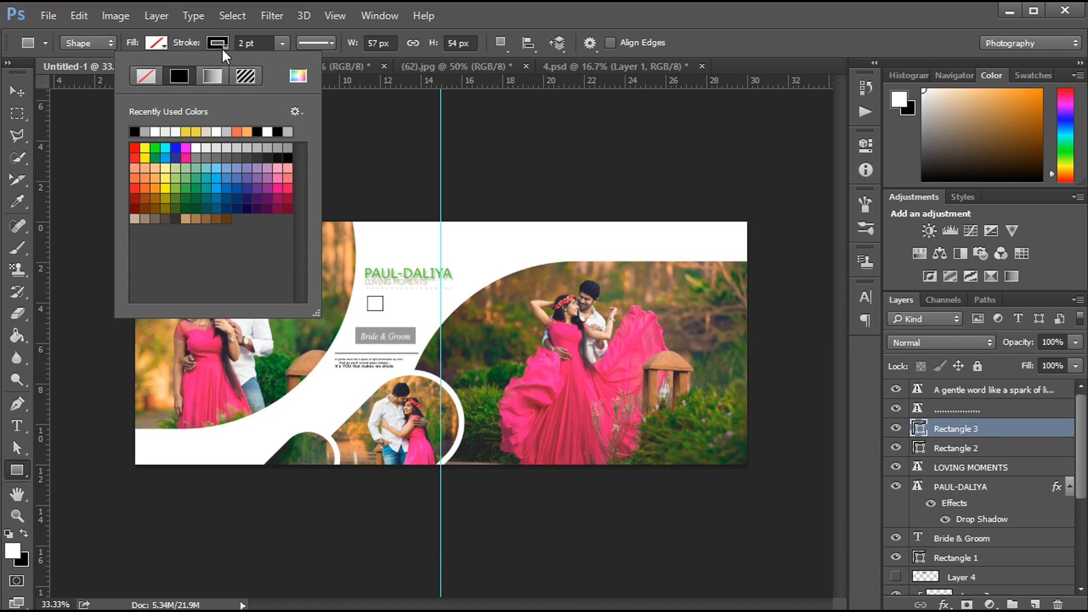
left_click(222, 49)
left_click(17, 92)
left_click_drag(373, 305, 400, 307)
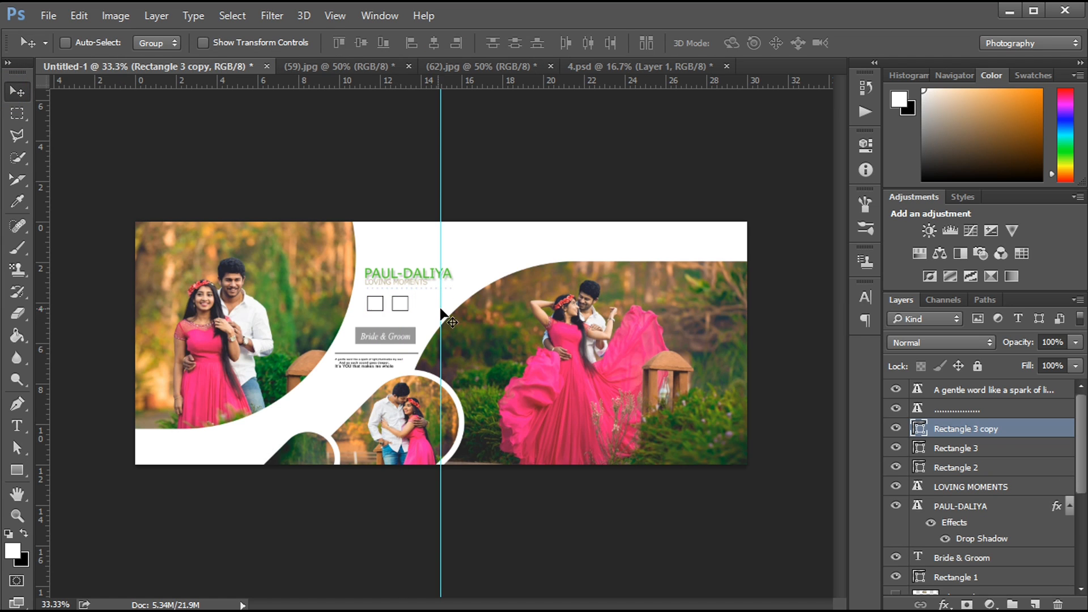
- Add the letter "w" in black inside the first outlined square
left_click(17, 426)
left_click(374, 305)
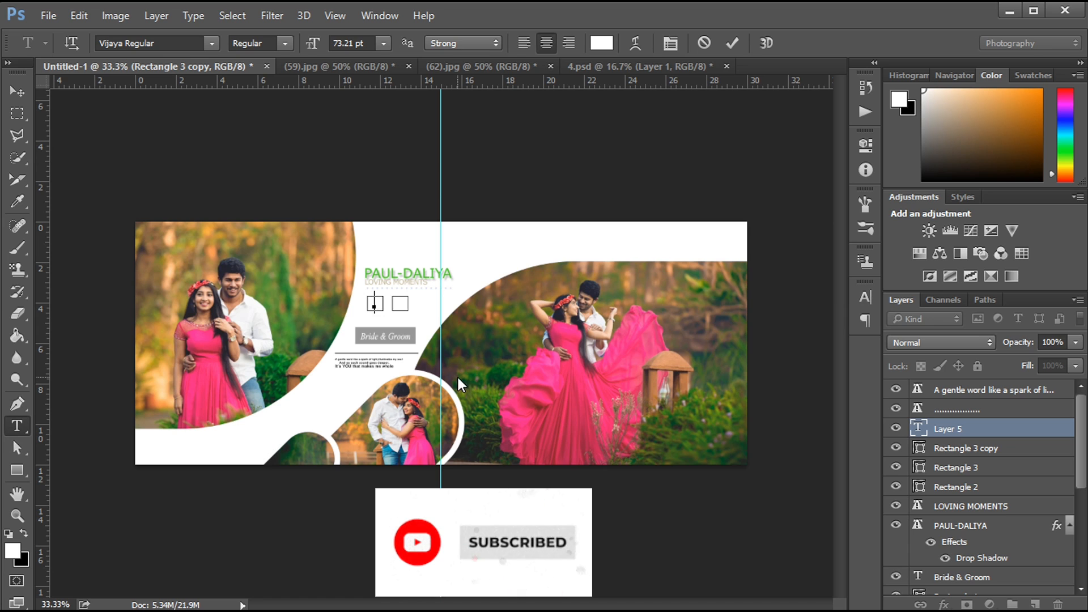
left_click(601, 43)
left_click(455, 356)
left_click(740, 133)
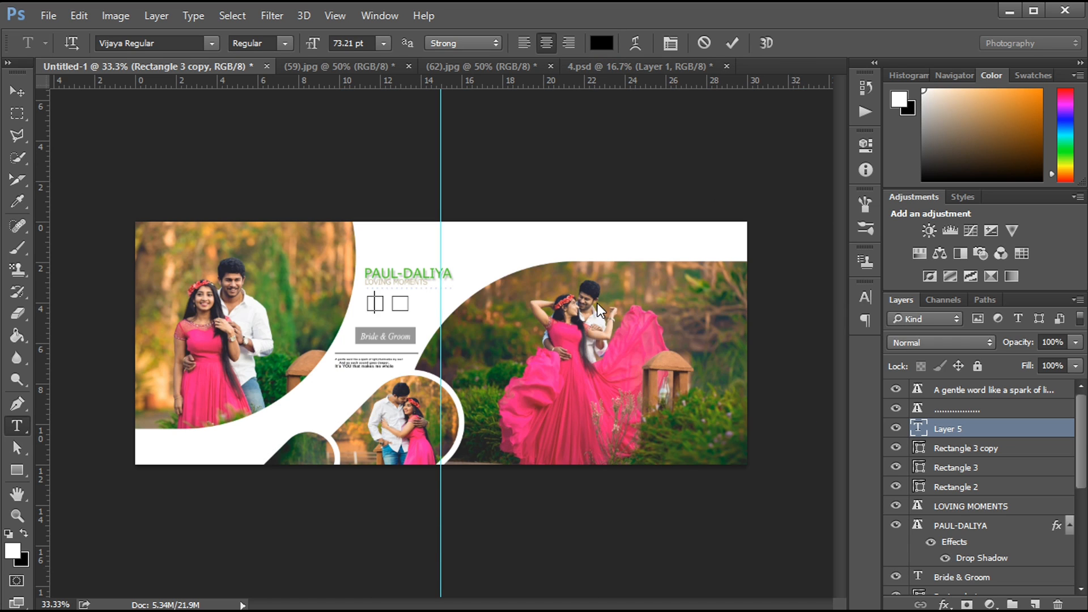
key("ctrl+Return")
- Add the letter "c" in black inside the second outlined square
left_click(399, 307)
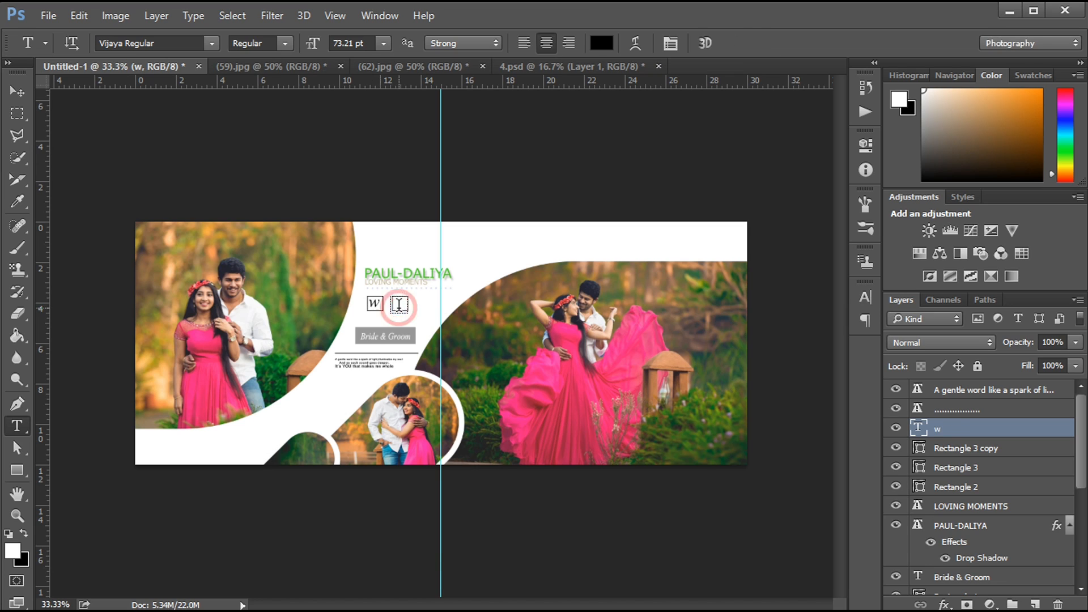
type("e")
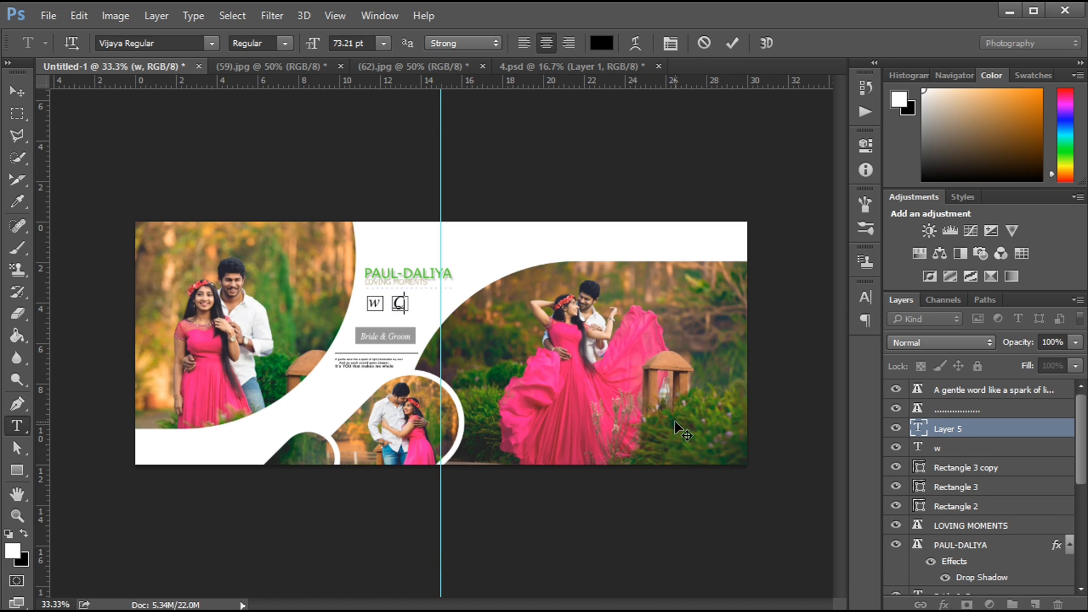
key("ctrl+Return")
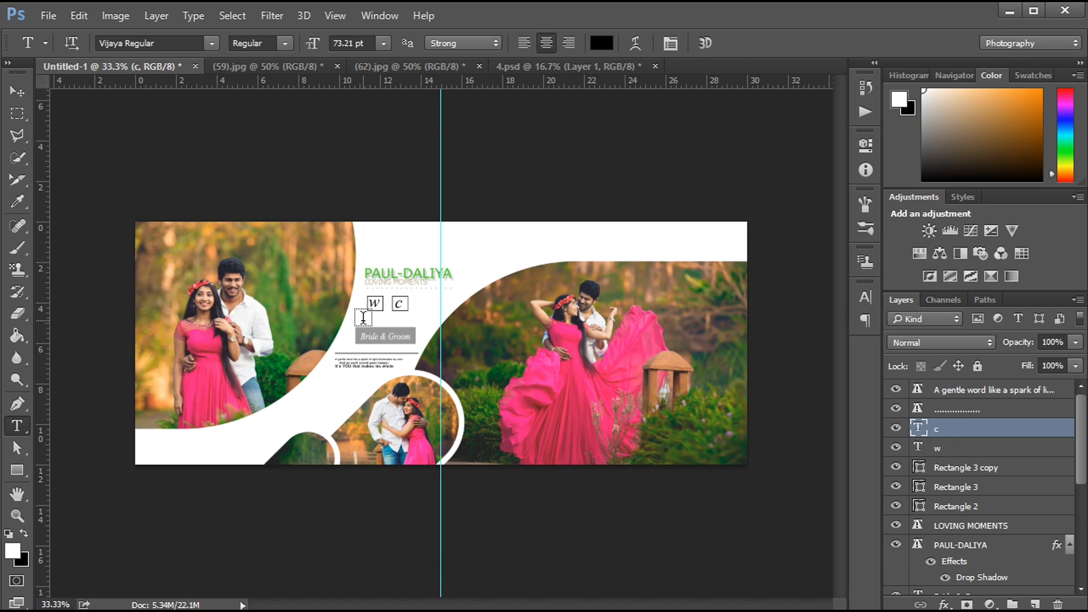
- Add the text "Wedding Ceremony" just below the lettered squares and shift it to the right
left_click(363, 319)
type("Wedding")
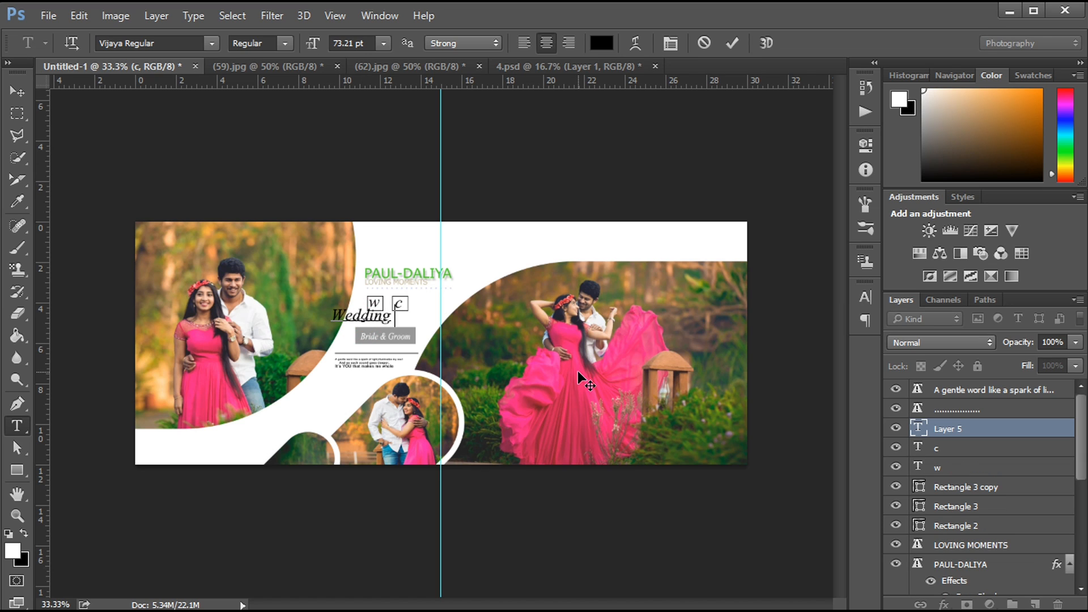
type(" Ceremony")
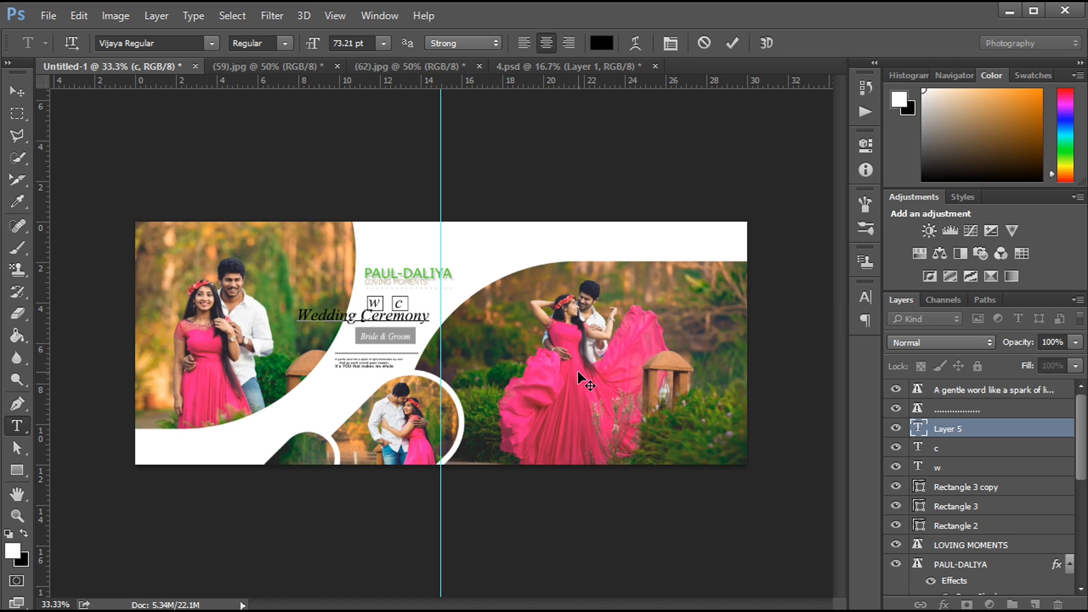
key("ctrl+Return")
key("v")
left_click_drag(351, 317, 404, 319)
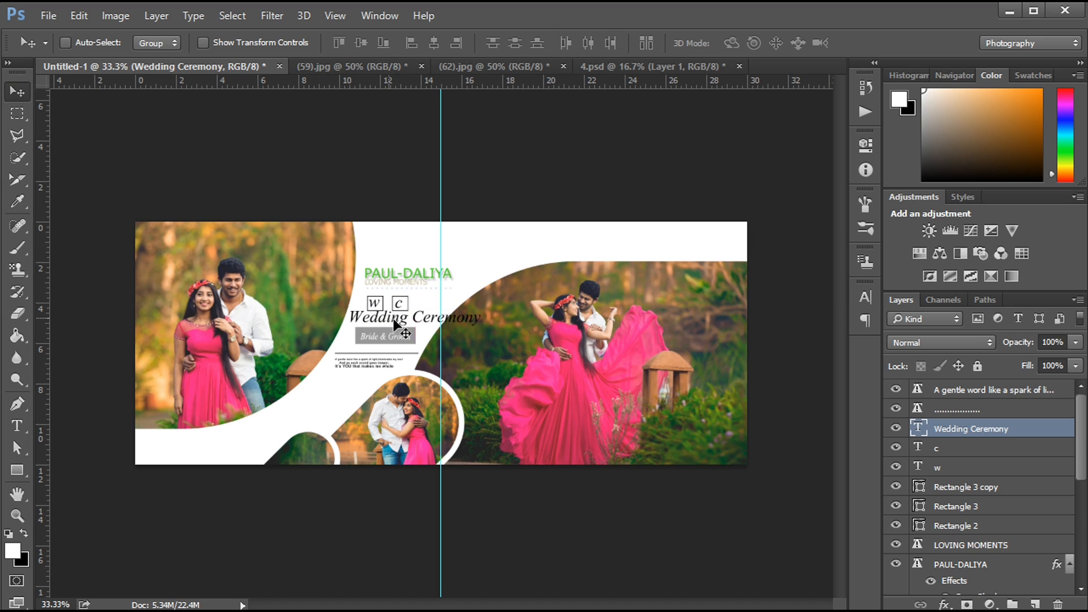
- Set the Wedding Ceremony text size to 31.01 pt and position it between the squares and the grey label
left_click(863, 296)
left_click_drag(682, 334, 679, 335)
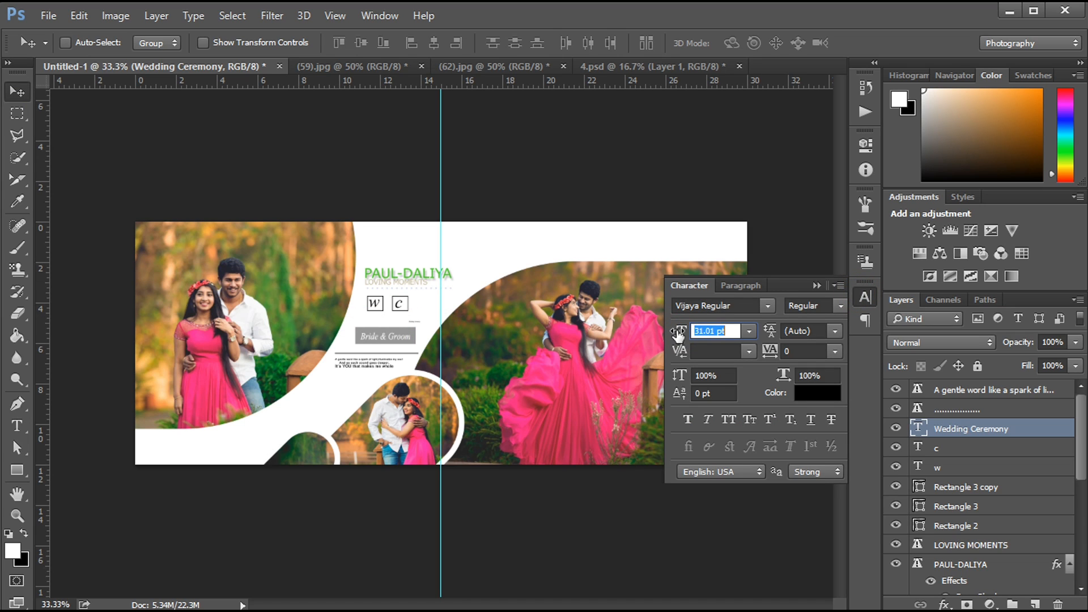
left_click_drag(408, 321, 382, 320)
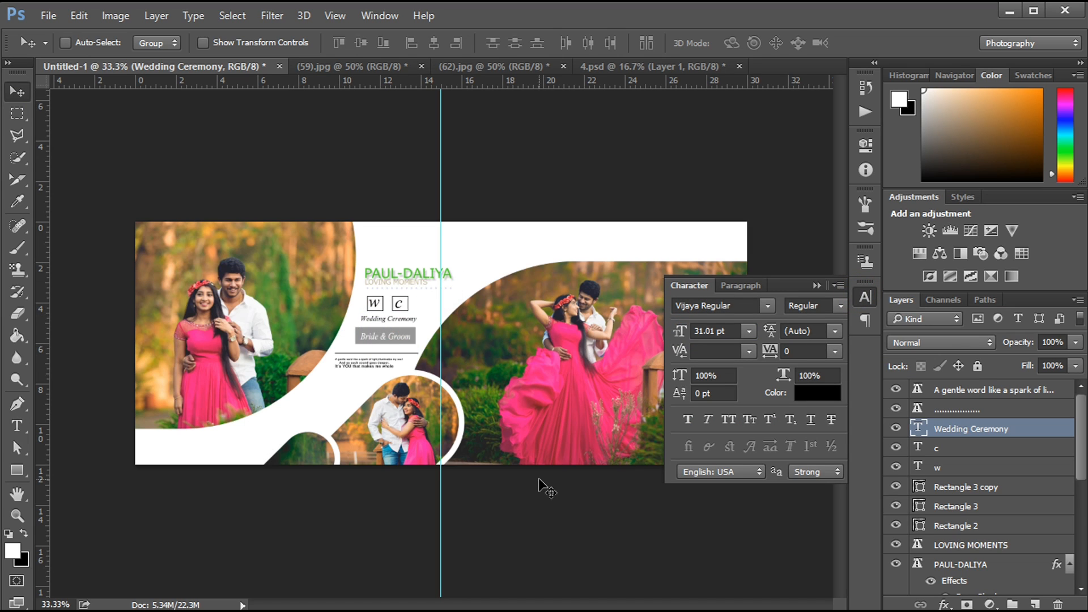
- Move the verse, the thin line and the grey Bride & Groom label down and to the left
mouse_move(374, 360)
left_mouse_down()
mouse_move(346, 388)
mouse_move(377, 368)
mouse_move(364, 354)
left_mouse_up()
left_click(390, 336, "ctrl")
scroll(979, 536, "down", 3)
left_click(979, 535, "shift")
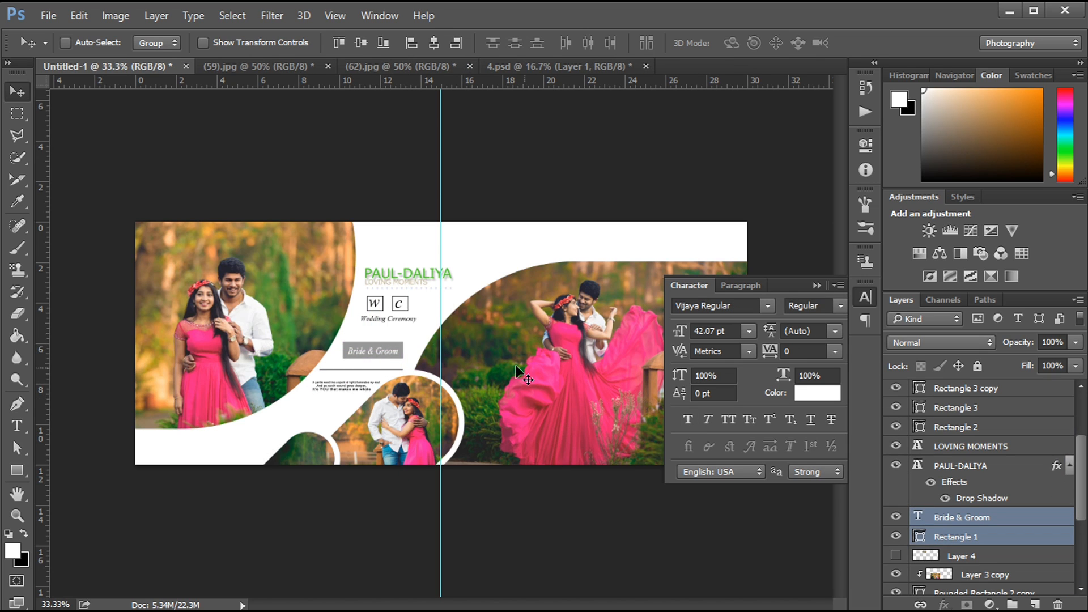
- Move the couple's name title, the LOVING MOMENTS text and the dotted line together slightly up and to the right
left_click(400, 275, "ctrl")
left_click(396, 281, "ctrl+shift")
left_click(408, 288, "ctrl+shift")
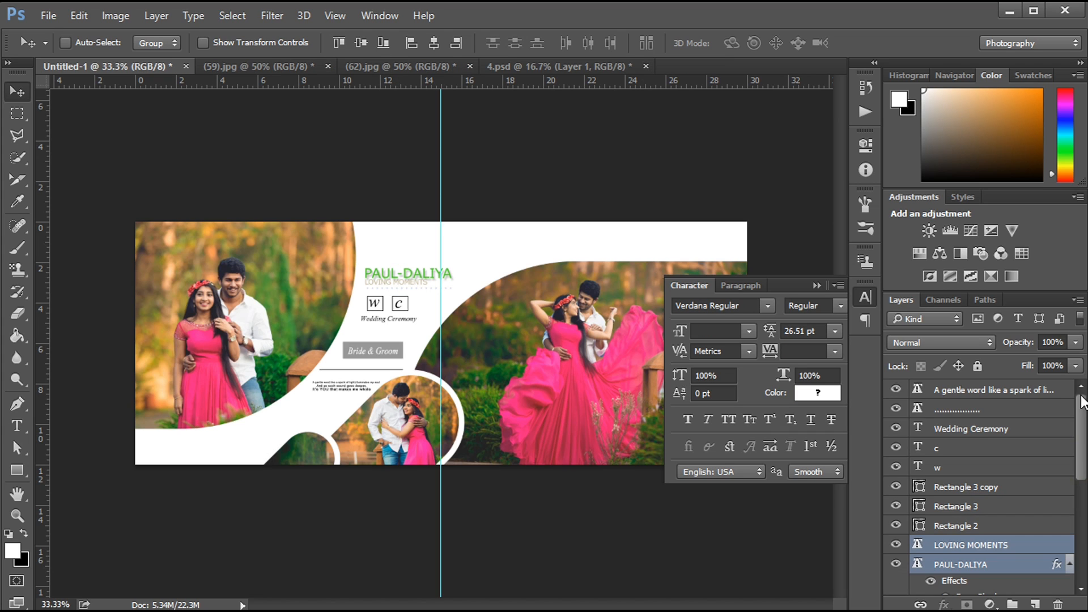
left_click_drag(379, 266, 389, 253)
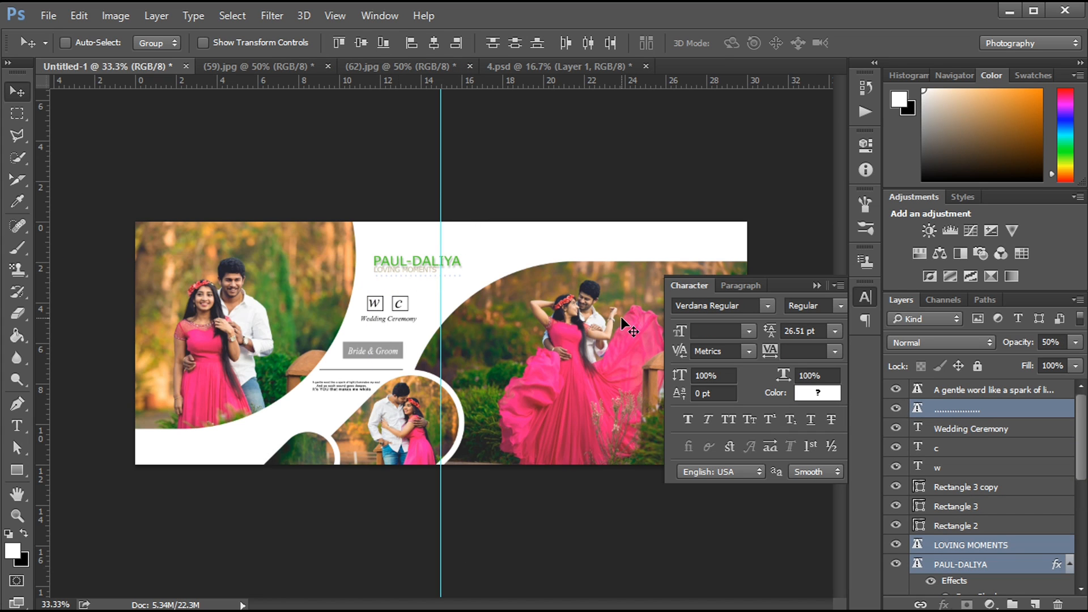
- Change the text colour of the couple's name title to pink (f72776)
left_click(862, 295)
left_click(969, 565)
left_click(865, 296)
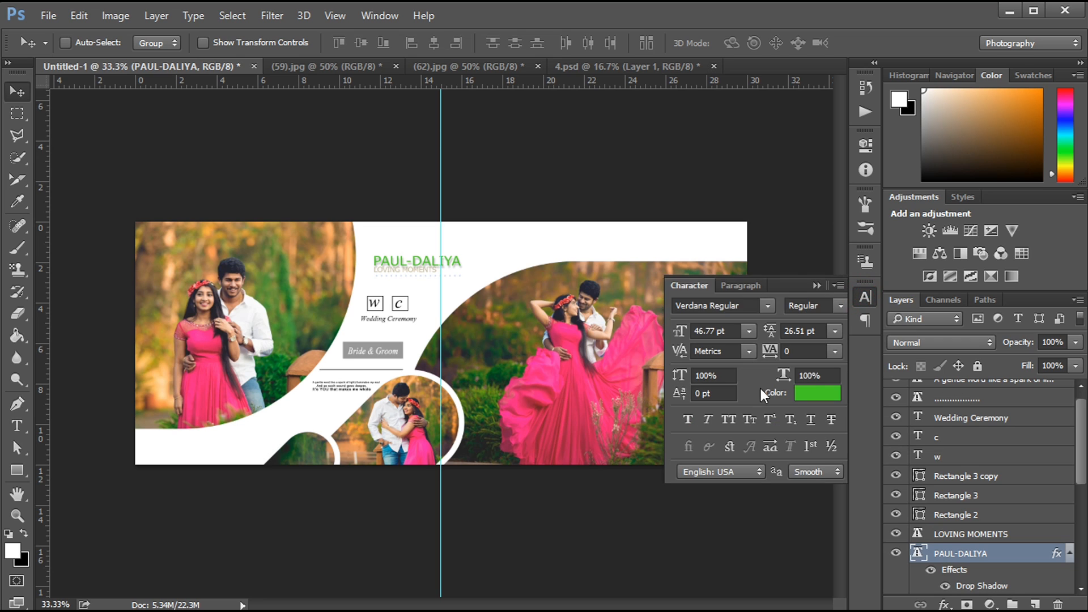
left_click(817, 392)
left_click(552, 280)
type("f72776")
left_click(742, 131)
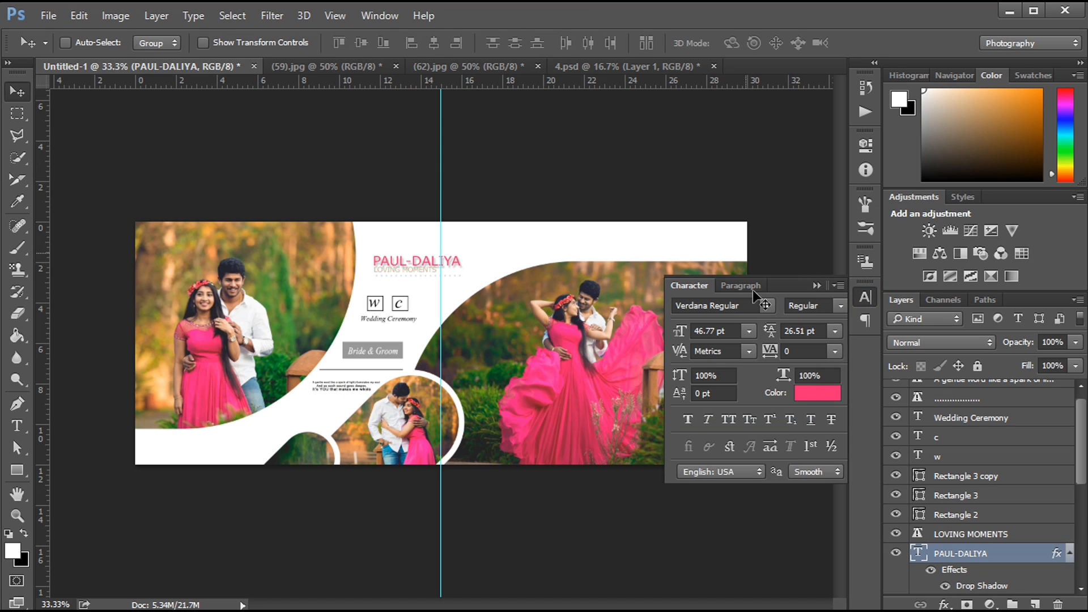
left_click(816, 286)
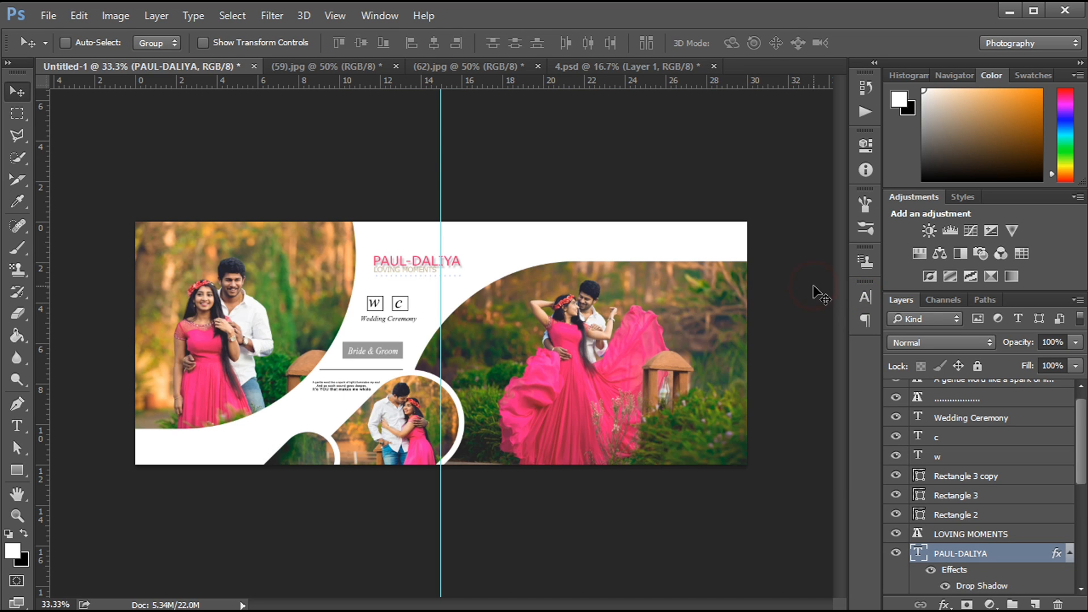
left_click(517, 246, "ctrl")
key("ctrl+plus")
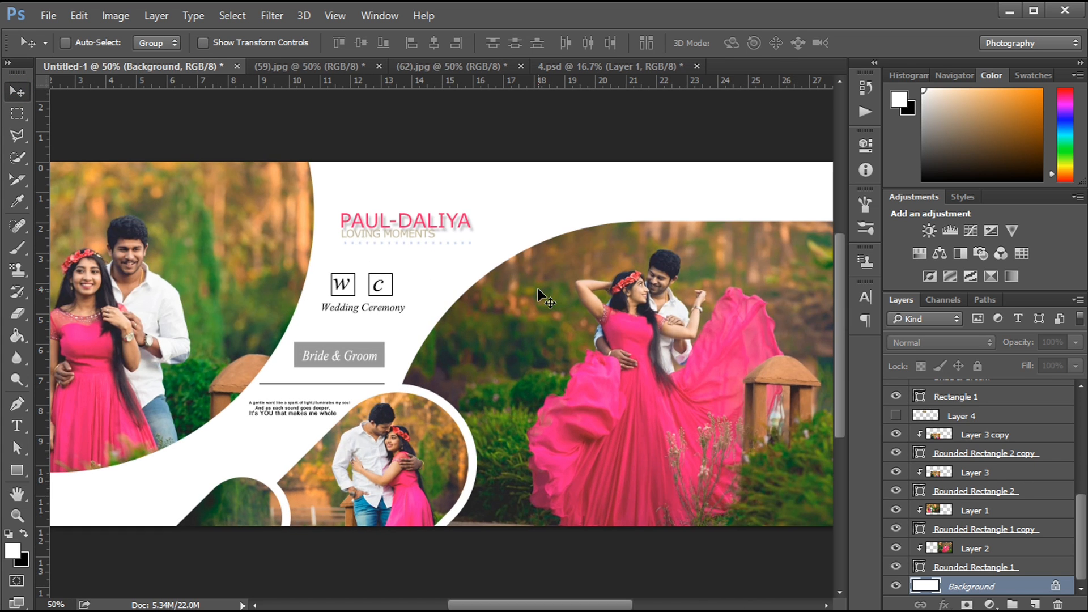
mouse_move(543, 605)
left_mouse_down()
mouse_move(491, 606)
mouse_move(536, 605)
left_mouse_up()
key("ctrl+minus")
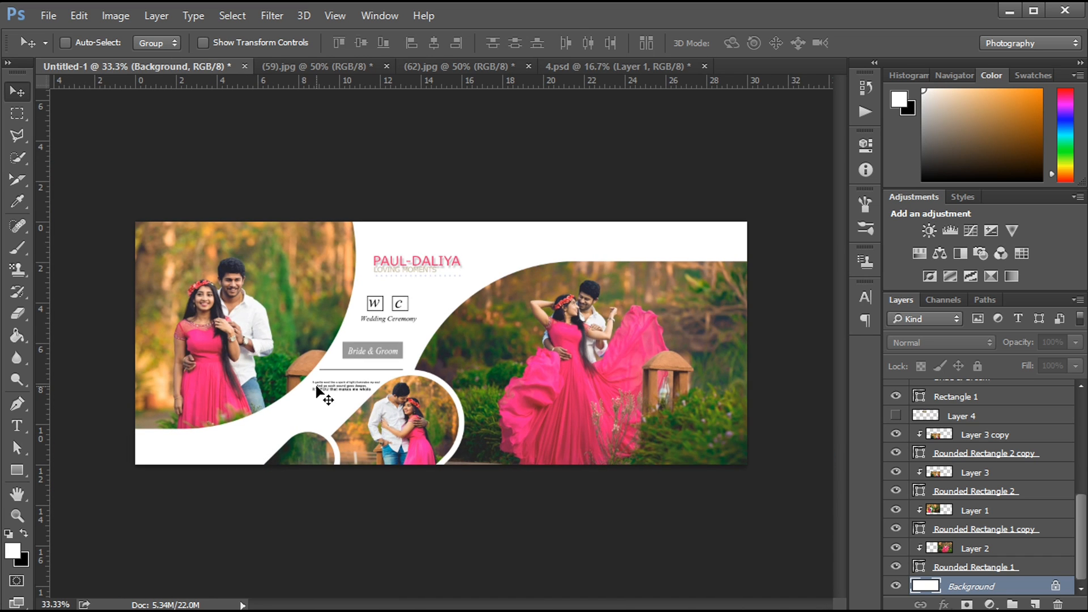
- Arrange the two lettered squares diagonally so the "c" square overlaps the lower-right corner of the "w" square
key("ctrl+plus")
key("ctrl+plus")
key("ctrl+plus")
scroll(981, 481, "up", 5)
left_click(1006, 395)
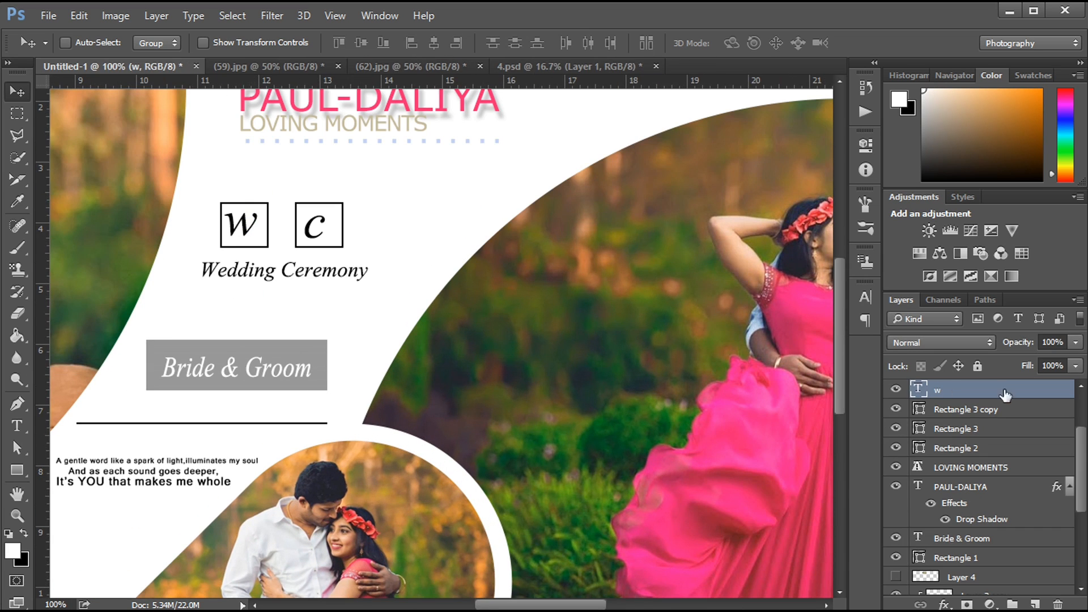
left_click(953, 432)
left_click_drag(257, 238, 295, 224)
left_click(332, 230, "ctrl")
scroll(1083, 448, "up", 3)
left_click(958, 418, "ctrl")
- Move the Wedding Ceremony text up under the overlapping squares and shorten it to "Ceremony"
left_click(242, 275, "ctrl")
left_click_drag(242, 275, 187, 257)
double_click(916, 397)
key("BackSpace")
key("BackSpace")
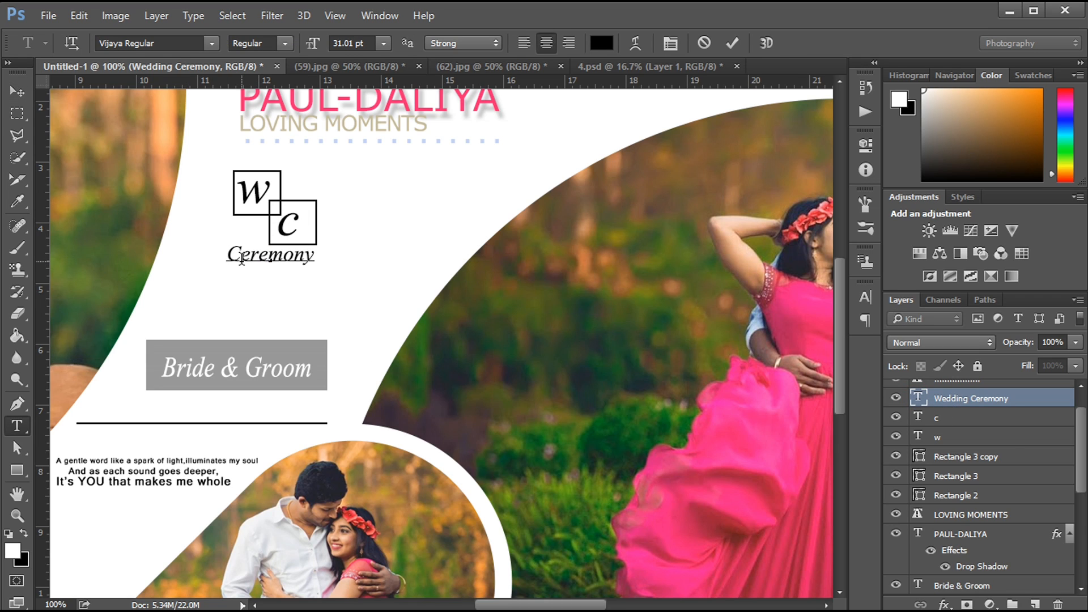
left_click(17, 91)
- Duplicate the Ceremony text, place the copy above and to the left, and change its wording to "Wedding"
left_click_drag(940, 403, 1038, 606)
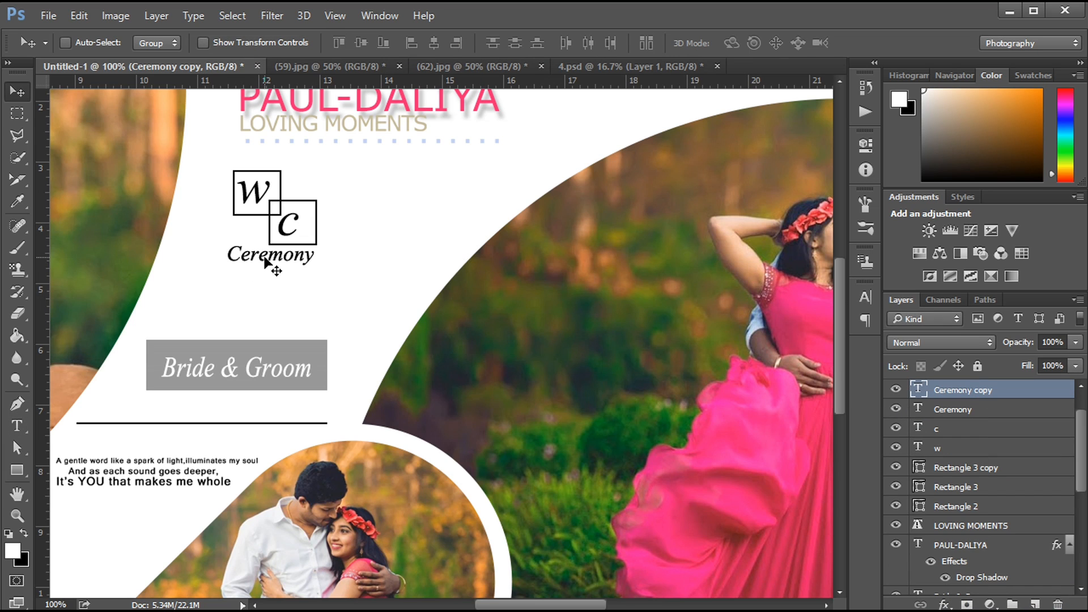
left_click_drag(272, 267, 212, 238)
double_click(918, 390)
type("Wedding")
left_click(17, 91)
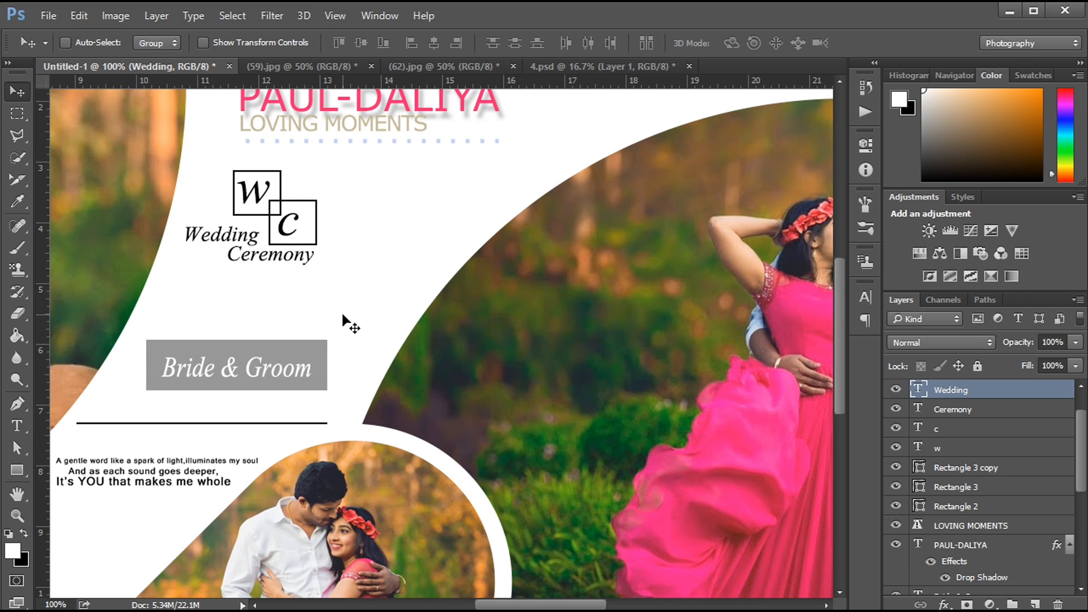
- Nudge the words Wedding and Ceremony together slightly to the right beneath the lettered squares
left_click(984, 410)
left_click(953, 392, "shift")
key("Right")
key("Right")
key("Right")
key("Right")
key("Right")
key("Right")
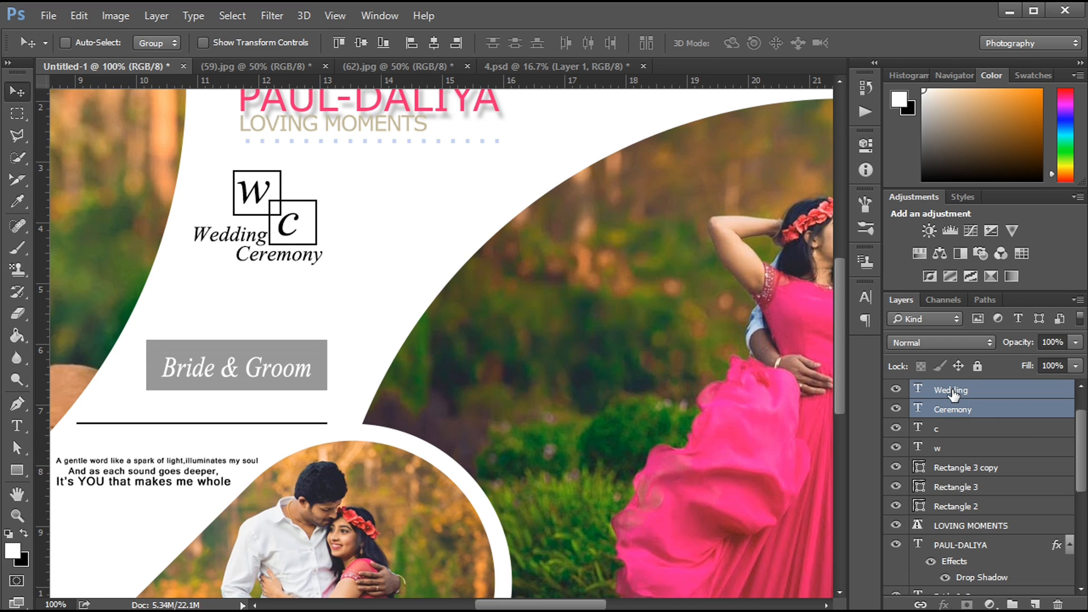
key("Right")
key("Right")
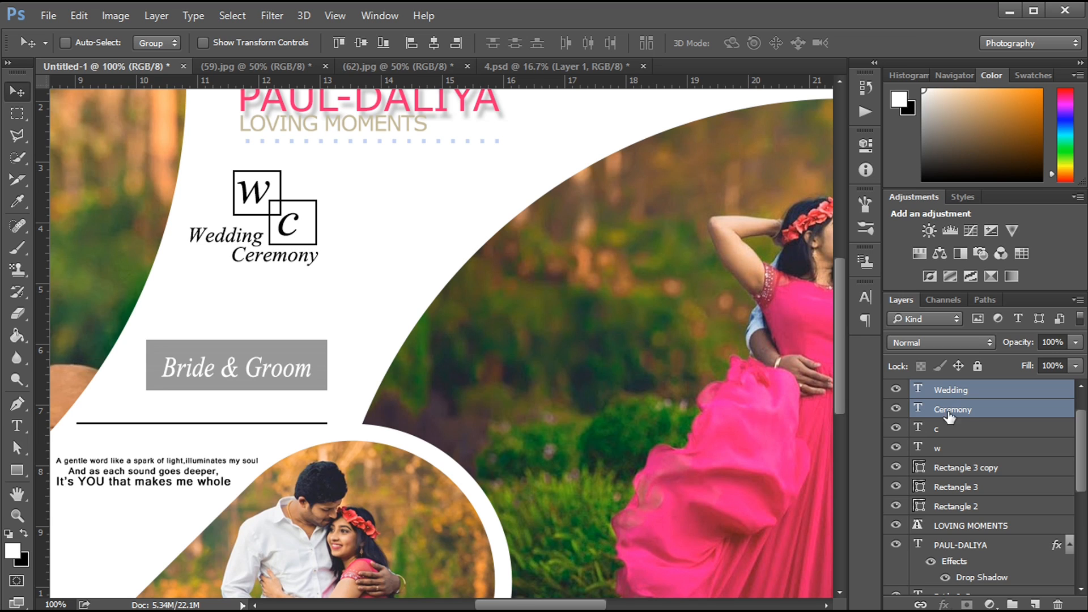
- Move the grey Bride & Groom label, the thin line and the verse up and to the right beneath the word Ceremony
left_click(279, 383, "ctrl")
scroll(1080, 452, "down", 3)
left_click(963, 539, "shift")
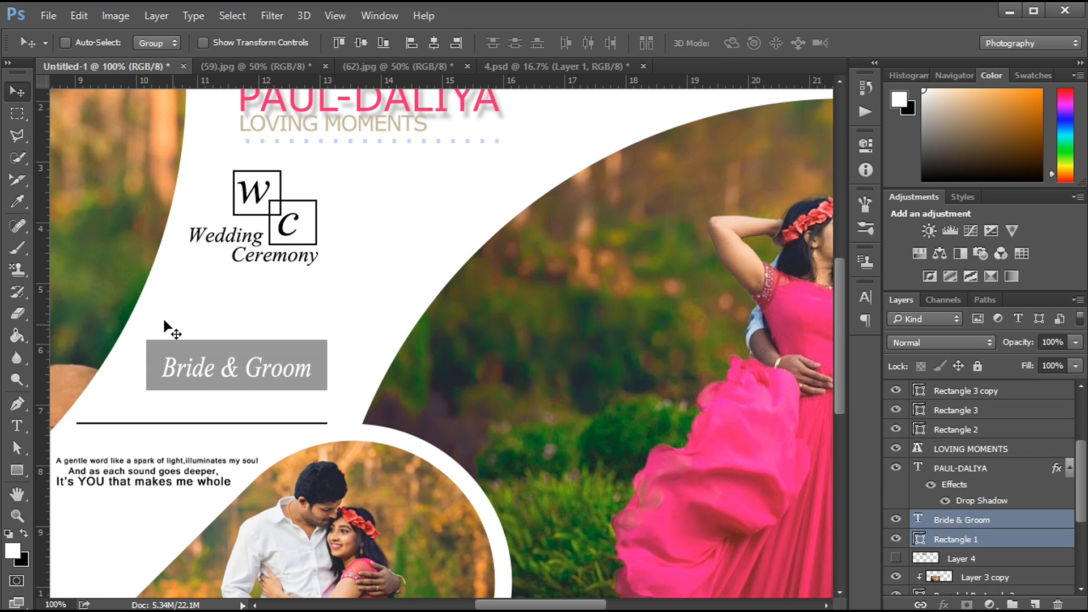
left_click_drag(223, 382, 260, 339)
left_click_drag(189, 424, 250, 358)
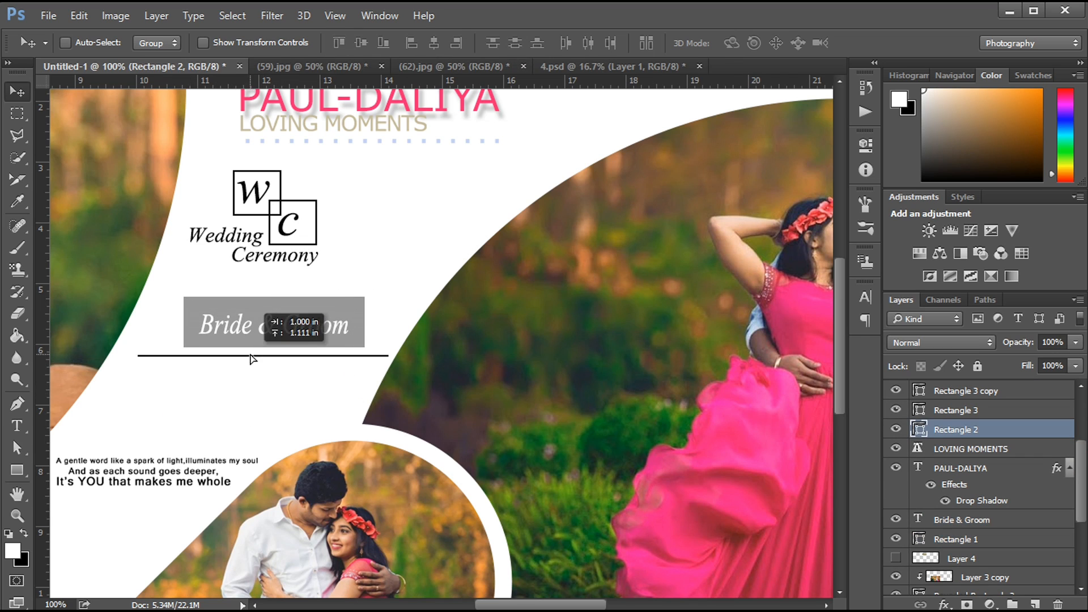
left_click_drag(168, 459, 288, 375)
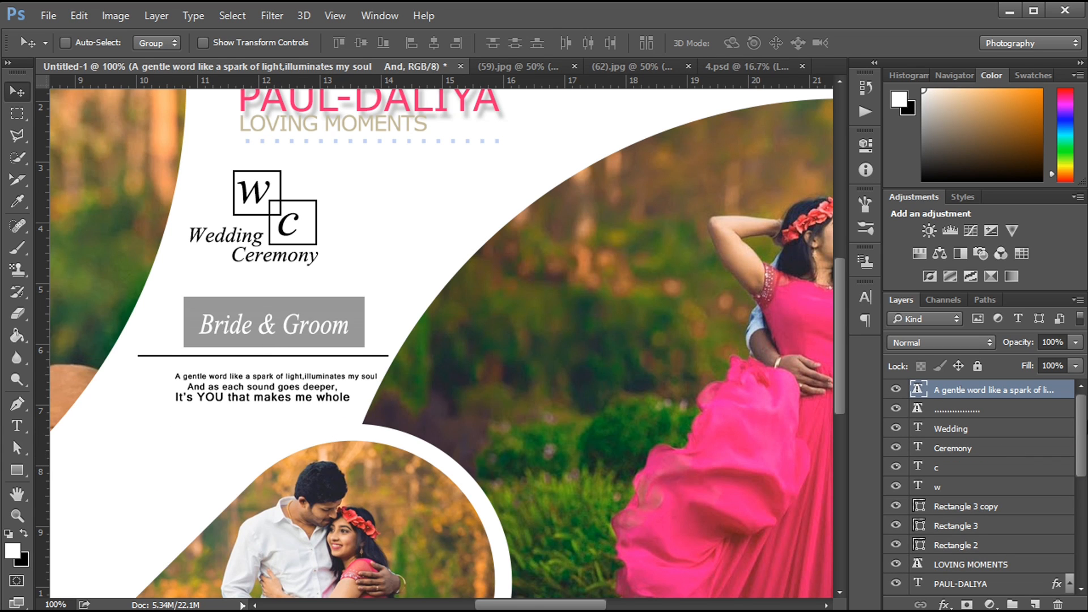
- Draw a curved arrow custom shape about 94 by 72 px inside the small rounded photo at the page's lower edge
key("ctrl+minus")
key("ctrl+minus")
key("ctrl+minus")
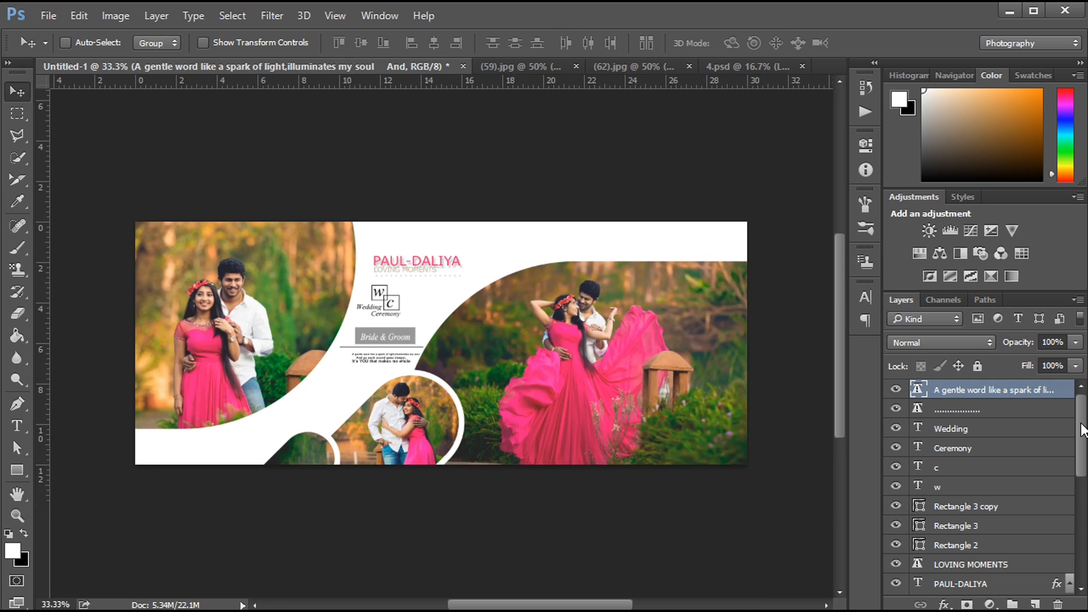
key("ctrl+plus")
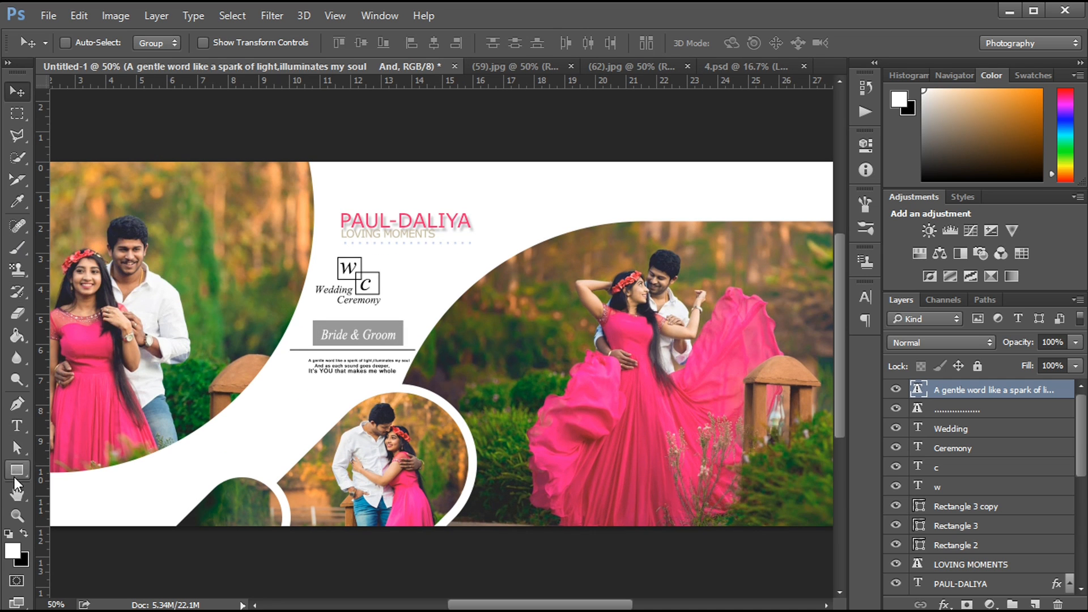
left_click(15, 478)
left_click(57, 549)
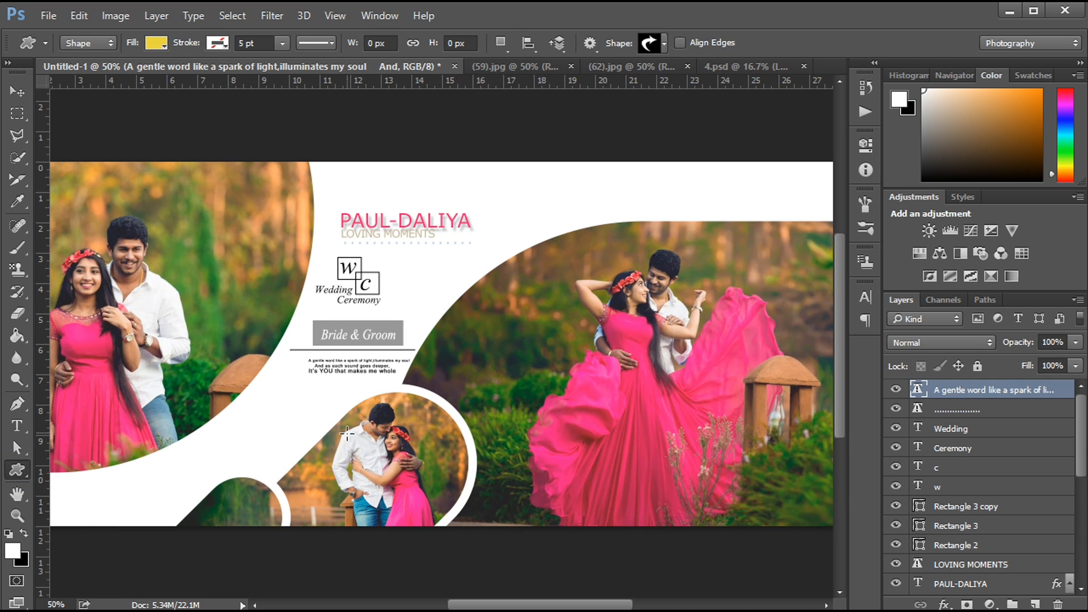
right_click(232, 502, "ctrl+alt")
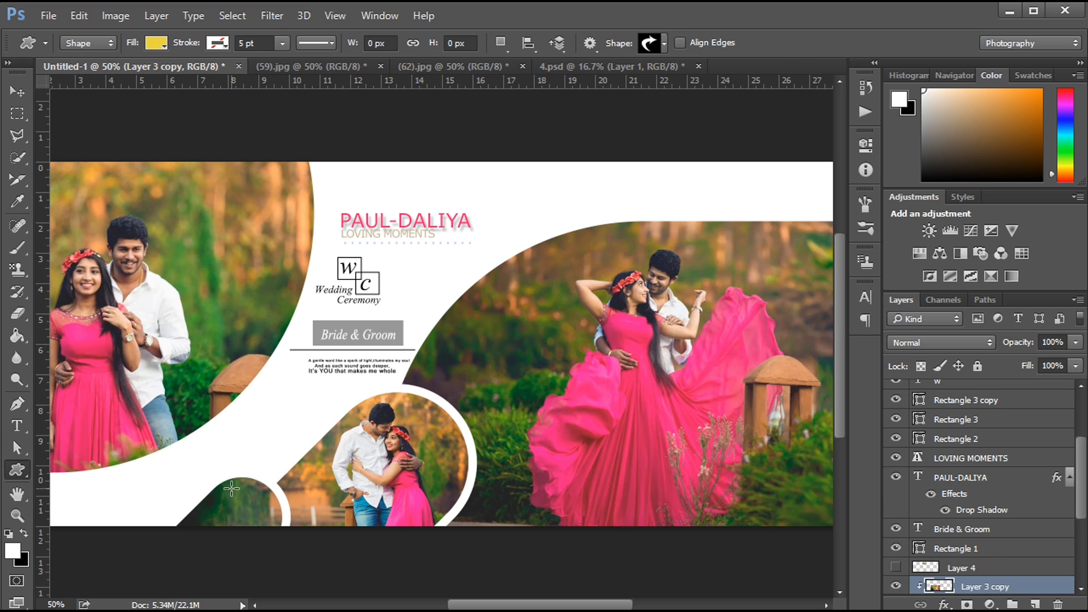
left_click_drag(226, 496, 253, 516)
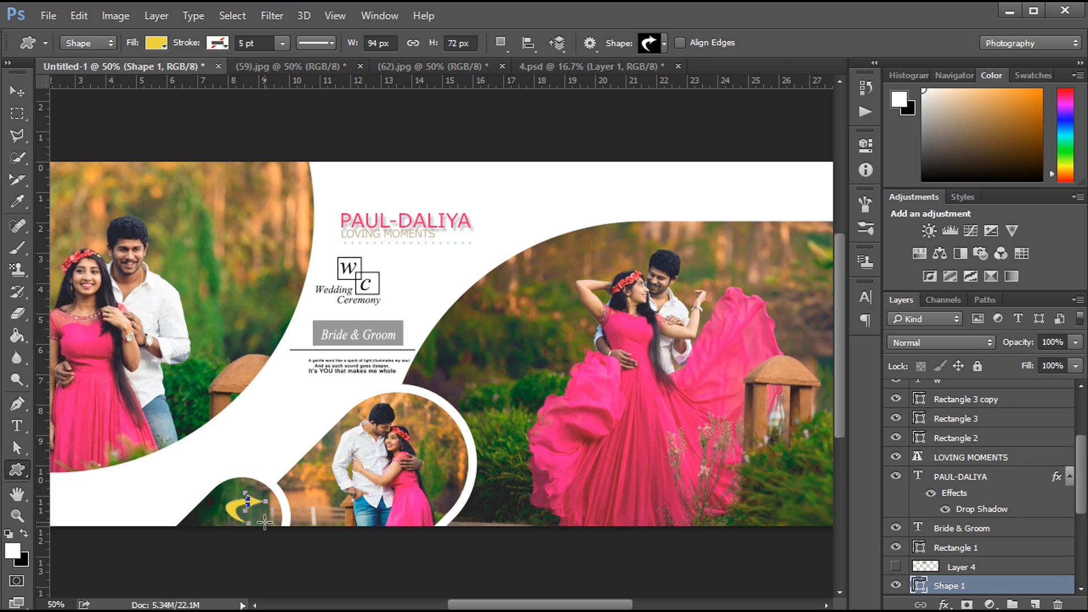
- Set the curved arrow's fill to white
left_click(153, 44)
left_click(135, 148)
left_click(154, 43)
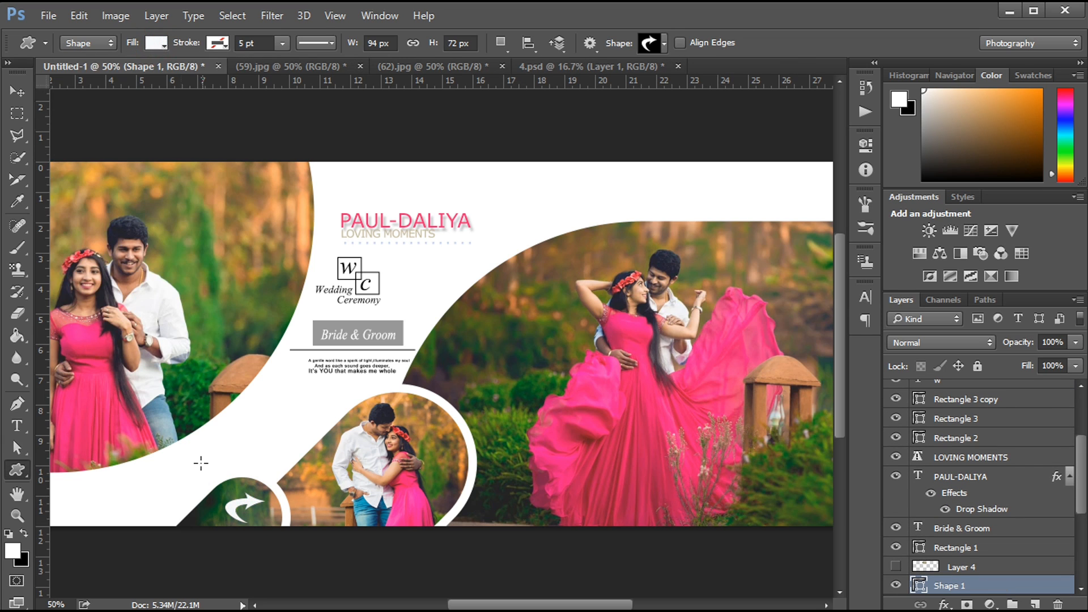
- Flip the curved arrow vertically, rotate it slightly counterclockwise and adjust its position inside the small rounded photo
key("ctrl+t")
right_click(244, 505)
left_click(315, 477)
right_click(256, 502)
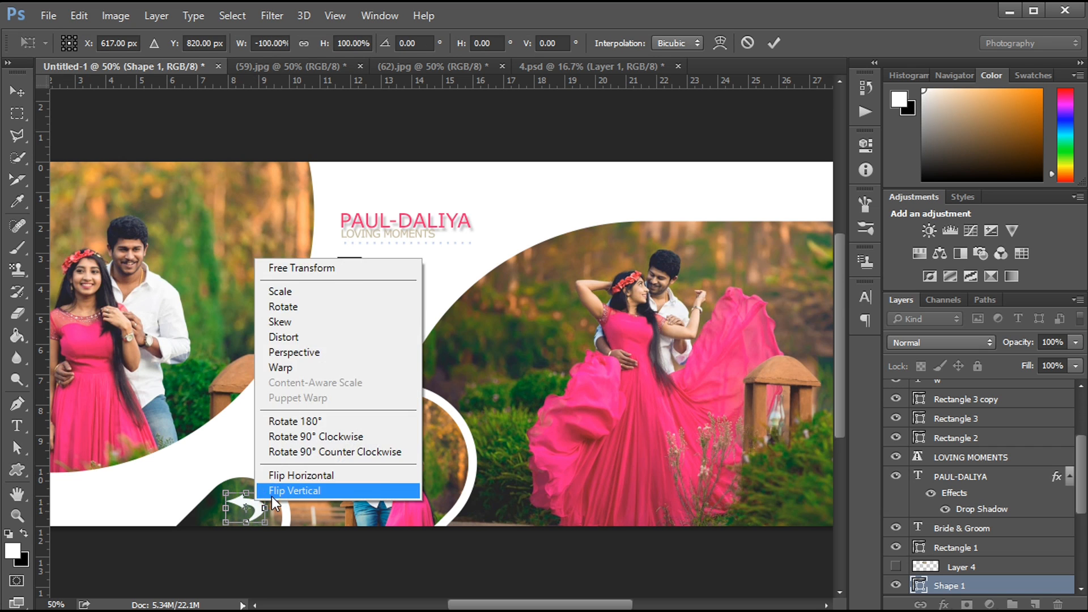
left_click(272, 494)
right_click(260, 502)
left_click(285, 474)
left_click_drag(283, 495, 276, 473)
left_click_drag(267, 512, 268, 516)
left_click_drag(259, 511, 263, 507)
key("Return")
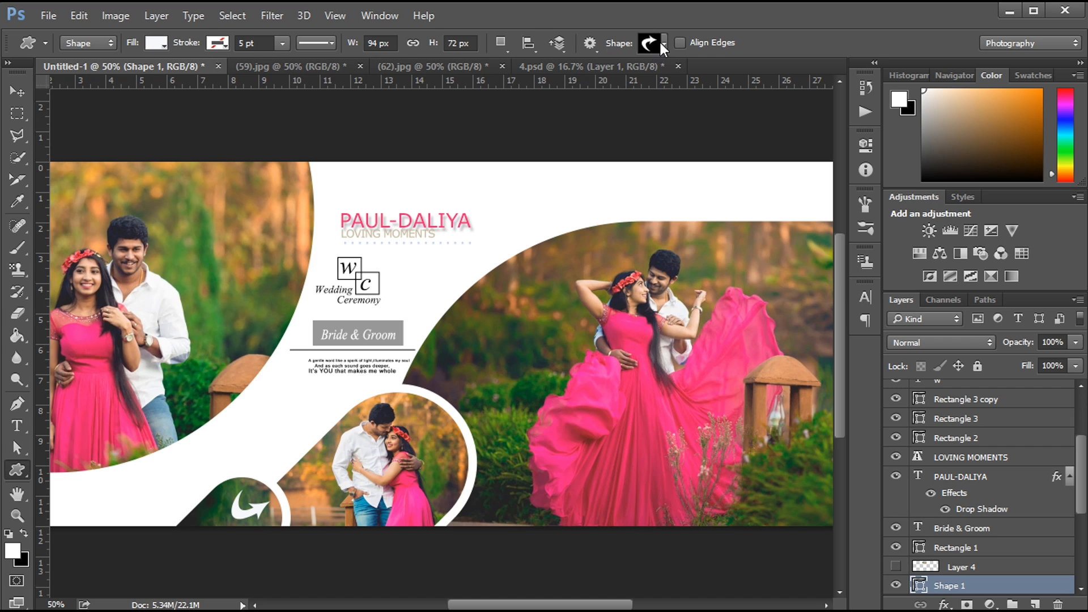
- Draw a fleur-de-lis custom shape about 59 by 62 px centred below the verse
left_click(664, 46)
left_click(620, 133)
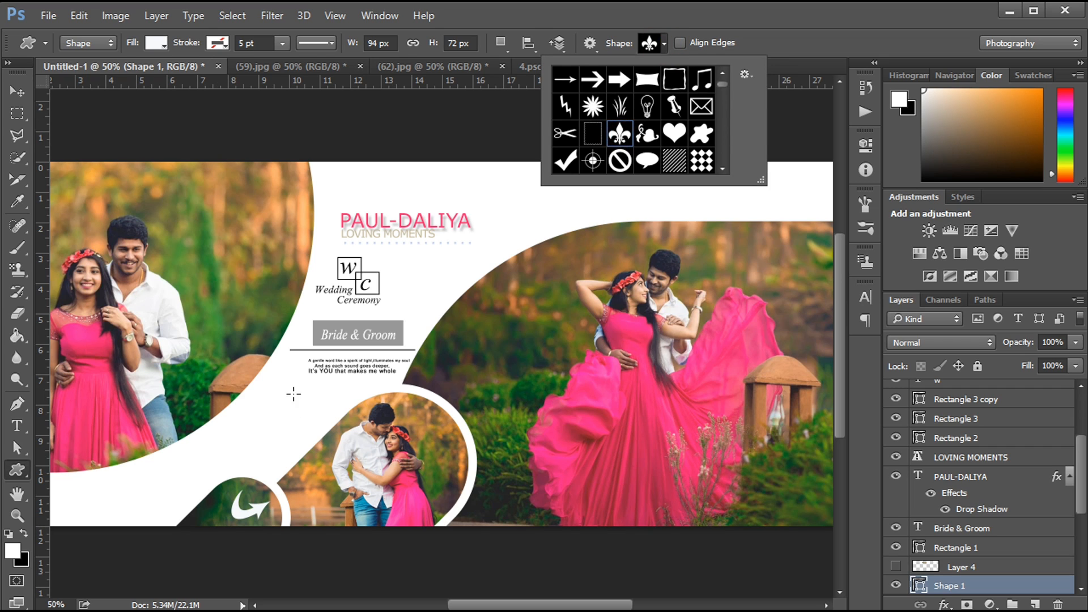
left_click_drag(293, 394, 363, 403)
- Fill the fleur-de-lis with black and set its layer opacity to 66%
left_click(156, 42)
left_click(227, 148)
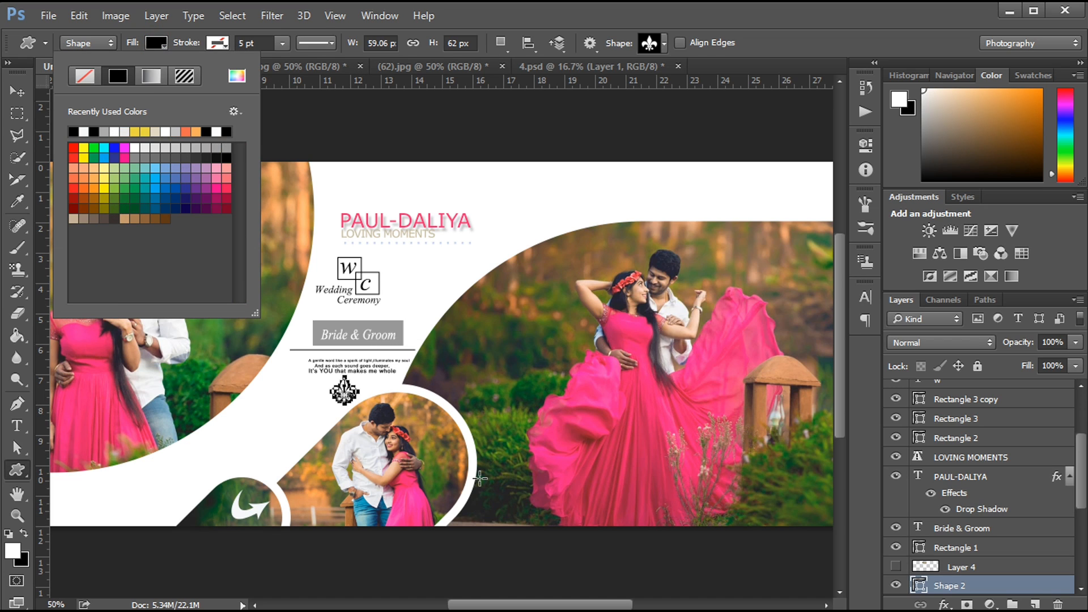
left_click(480, 479)
left_click_drag(1018, 347, 996, 347)
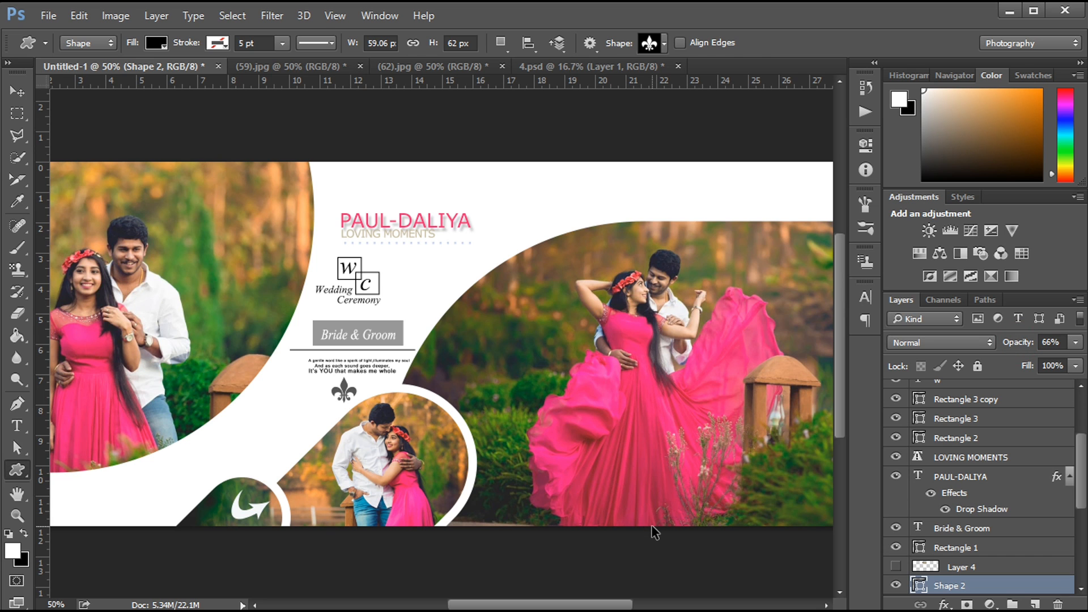
key("ctrl+minus")
key("ctrl+minus")
key("ctrl+plus")
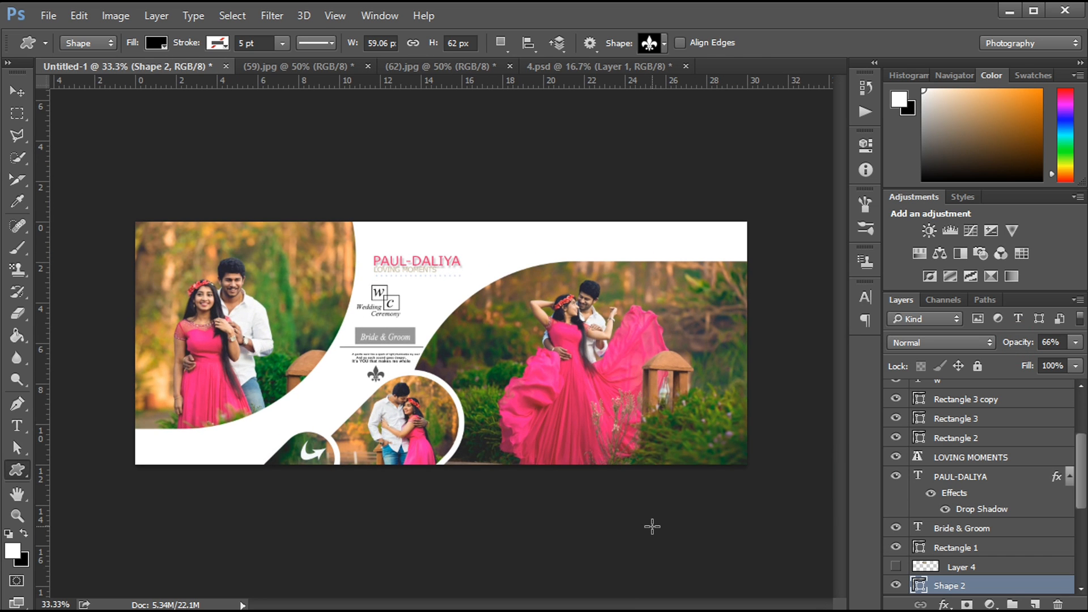